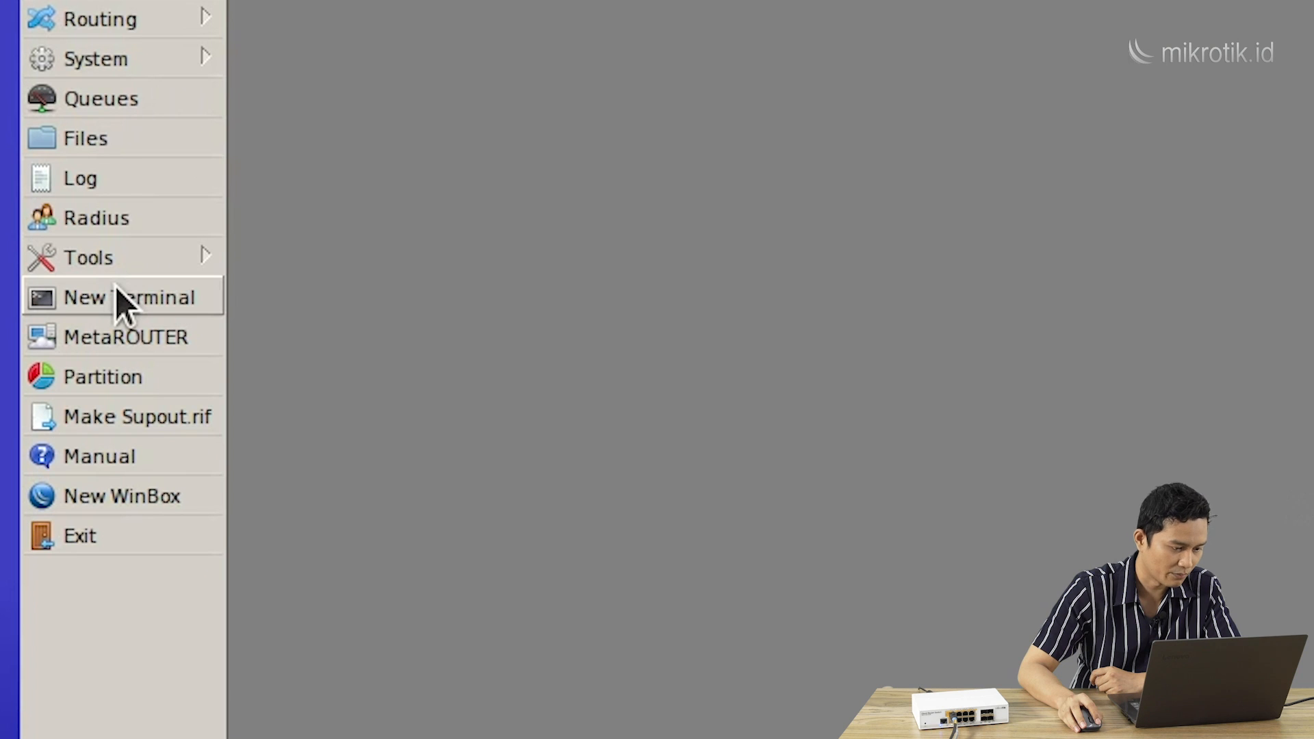
Open a new terminal on the router, ping 8.8.8.8 to test internet connectivity, and stop the ping after a few replies.
left_click(119, 301)
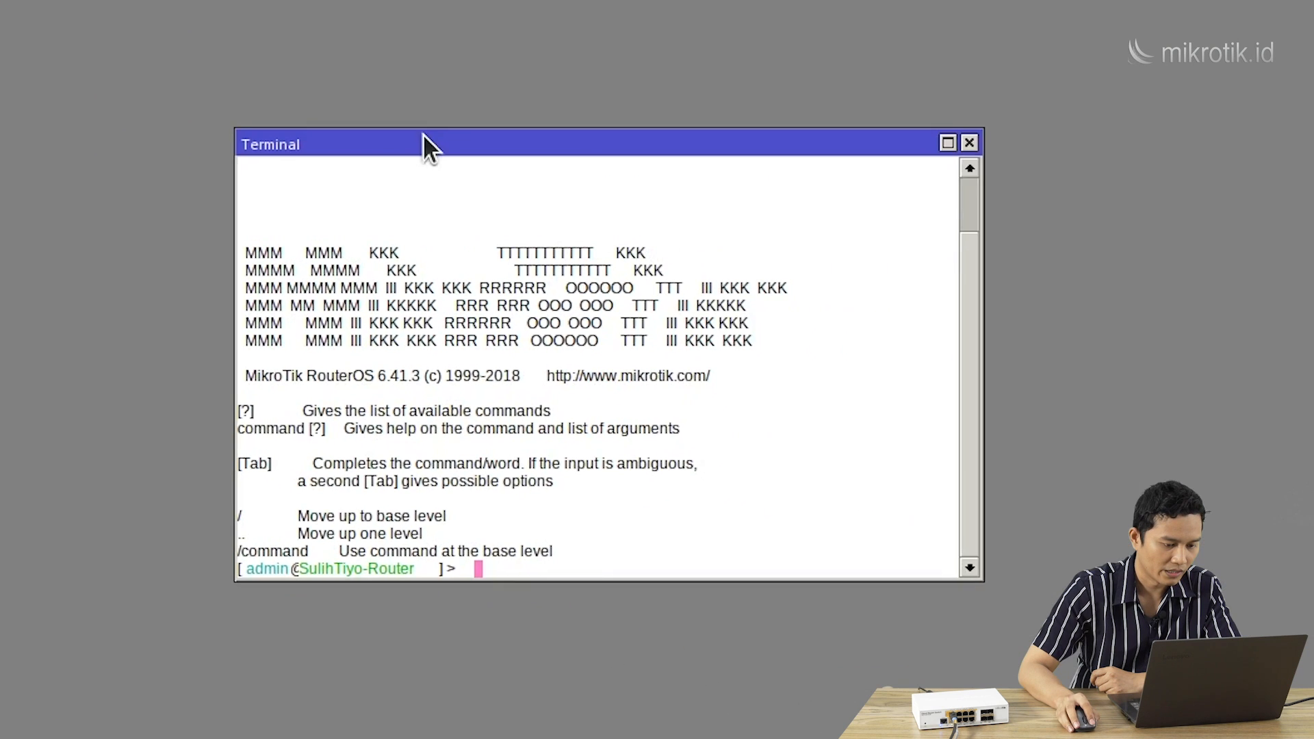
left_click_drag(422, 134, 332, 106)
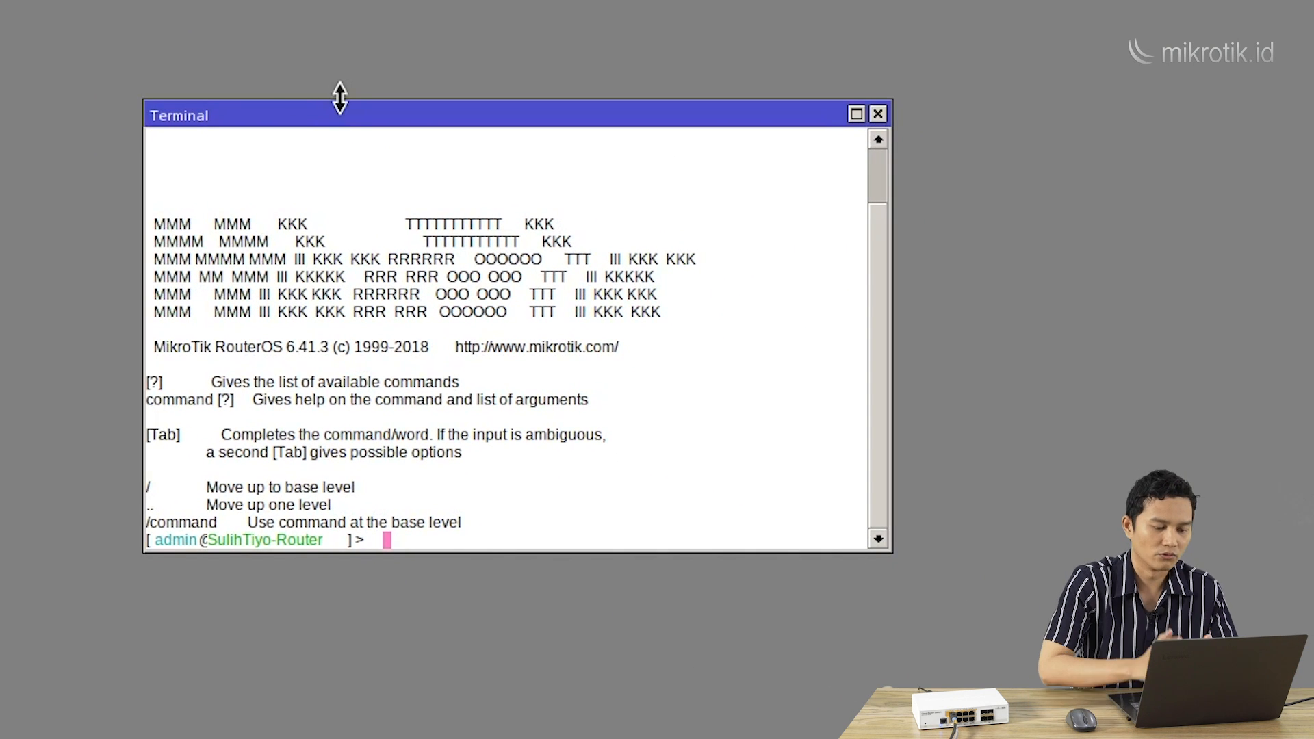
type("ping ")
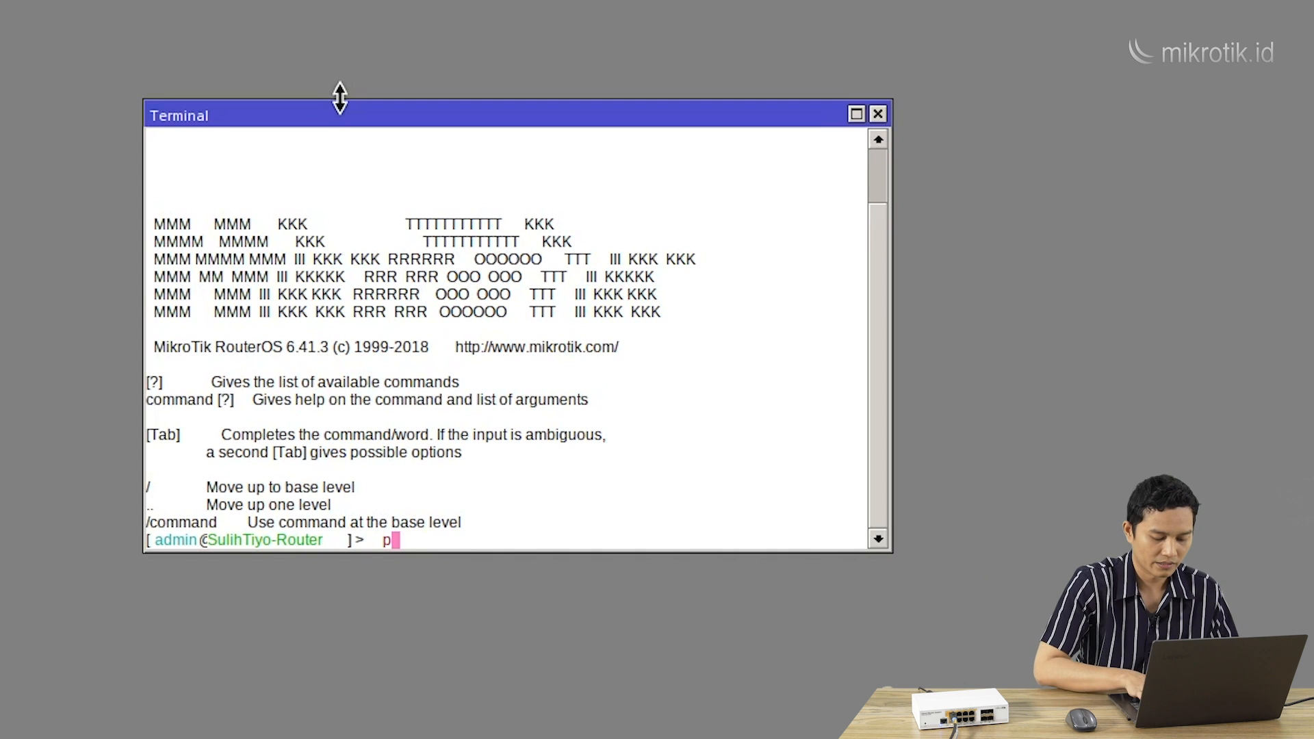
type("8.8.8.")
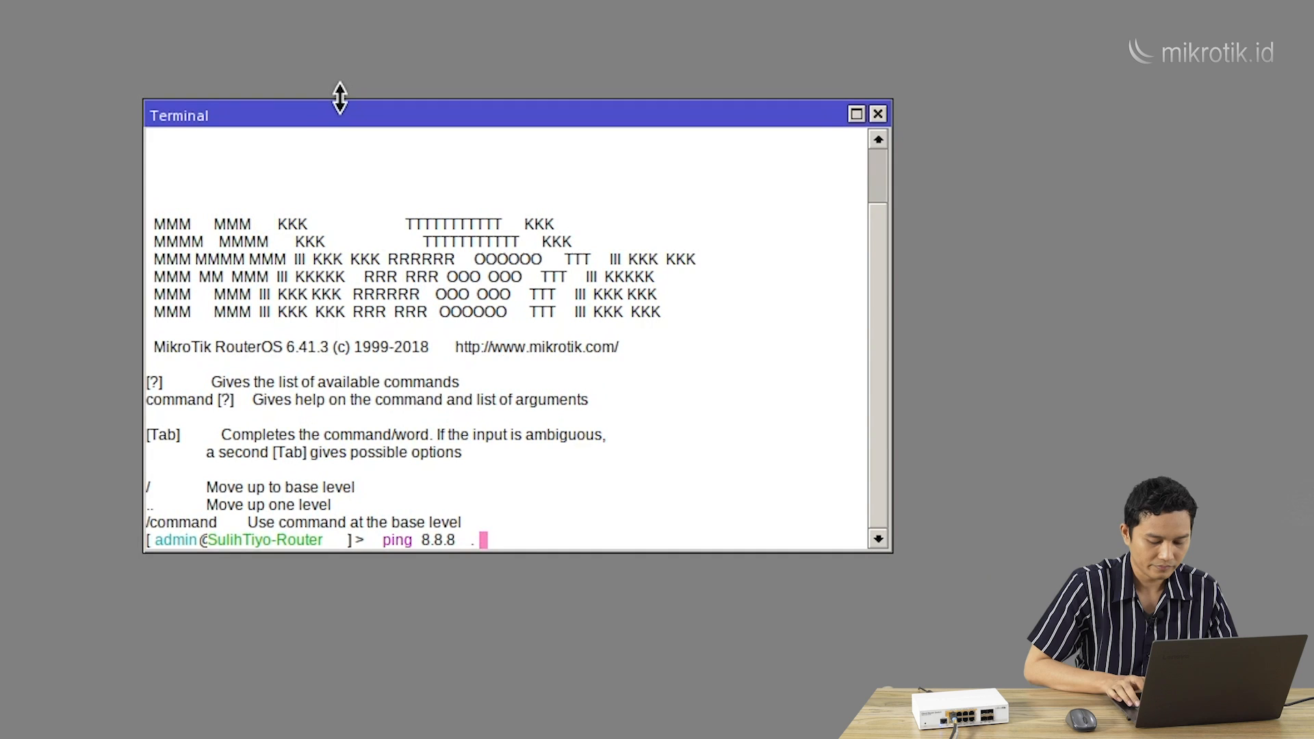
type("8")
key("Return")
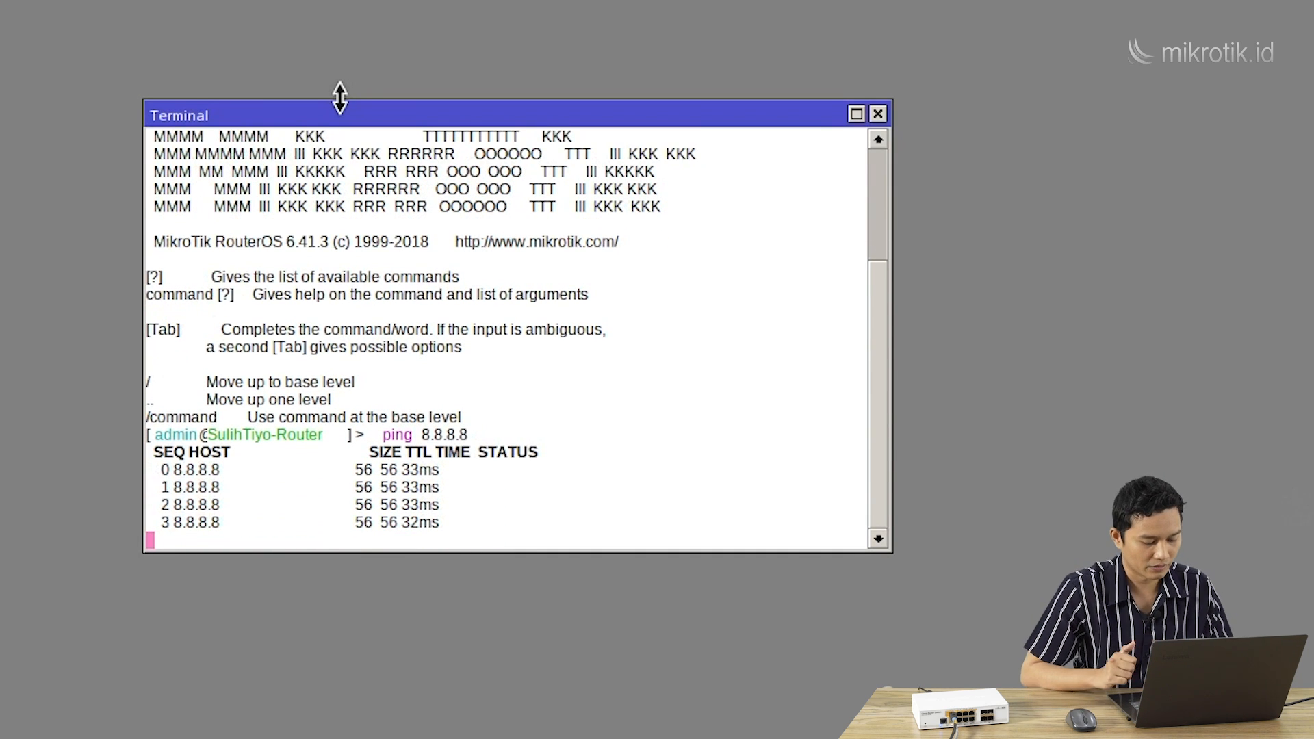
key("ctrl+c")
type("ping")
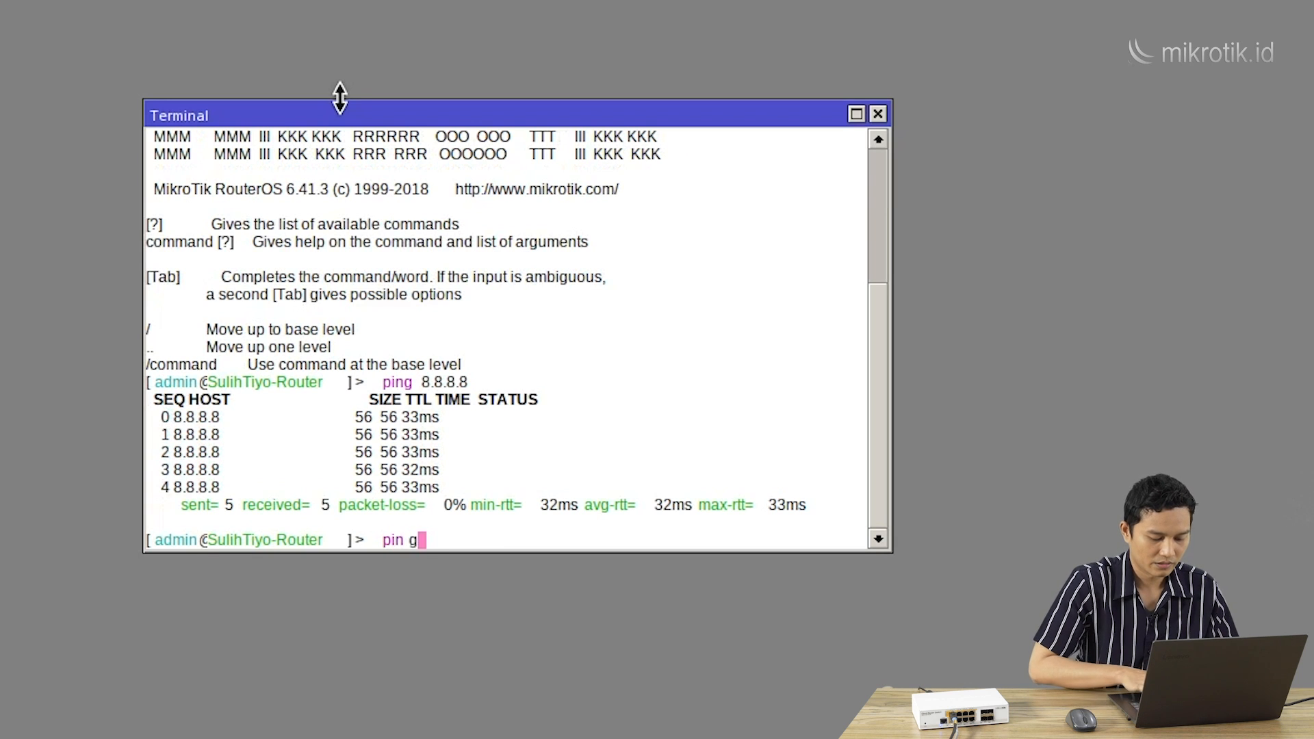
type(" do t")
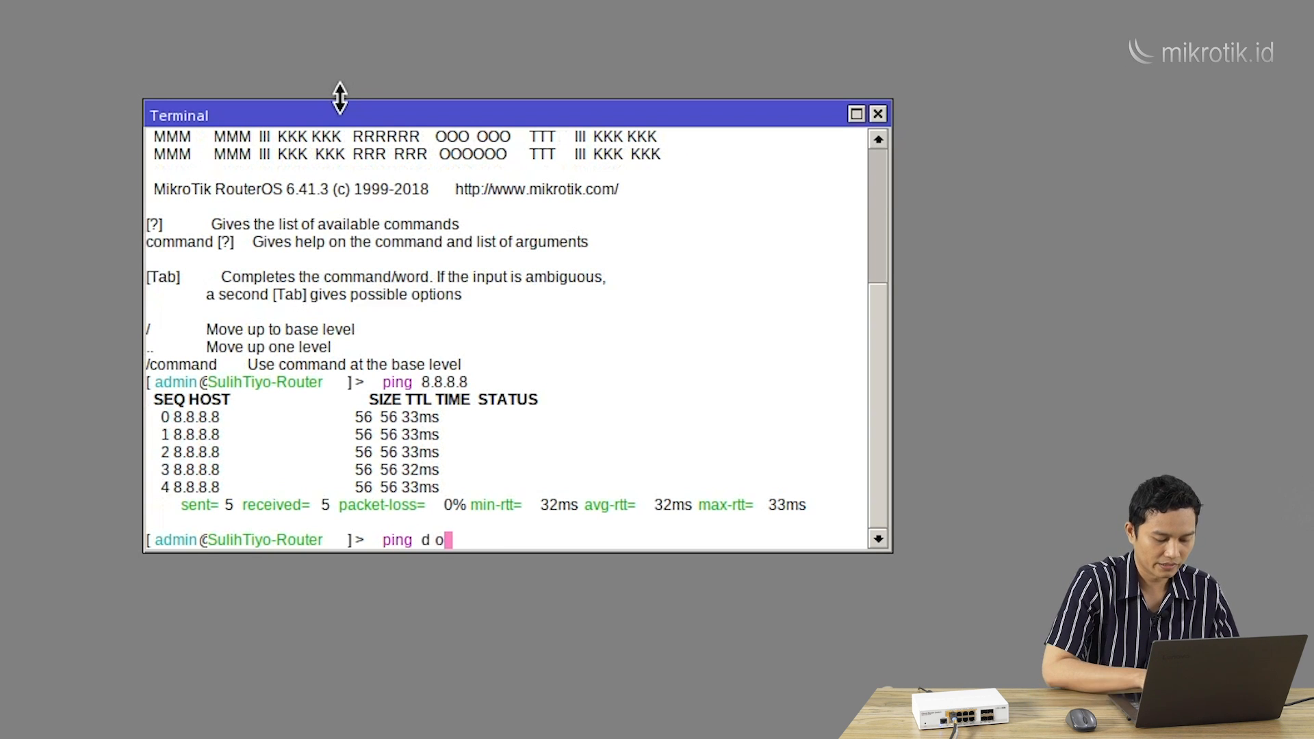
key("BackSpace")
key("BackSpace")
key("BackSpace")
key("BackSpace")
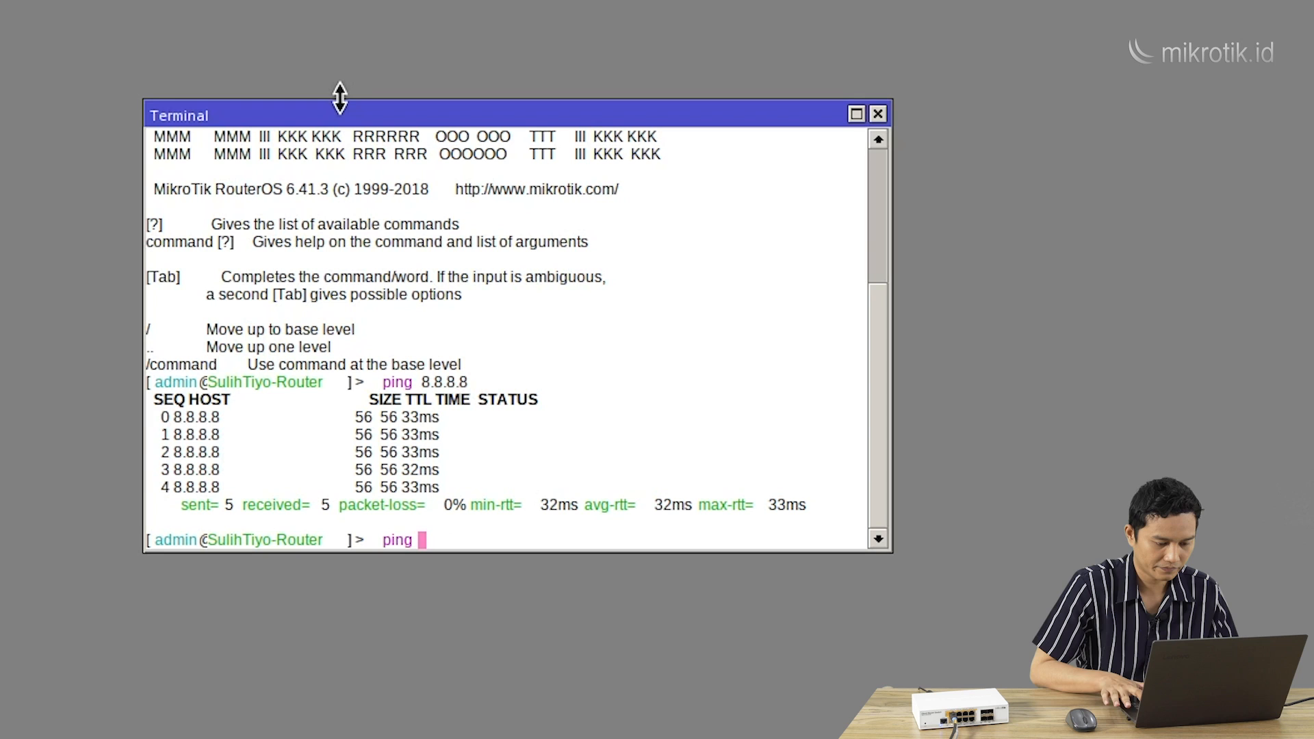
type("detik.com")
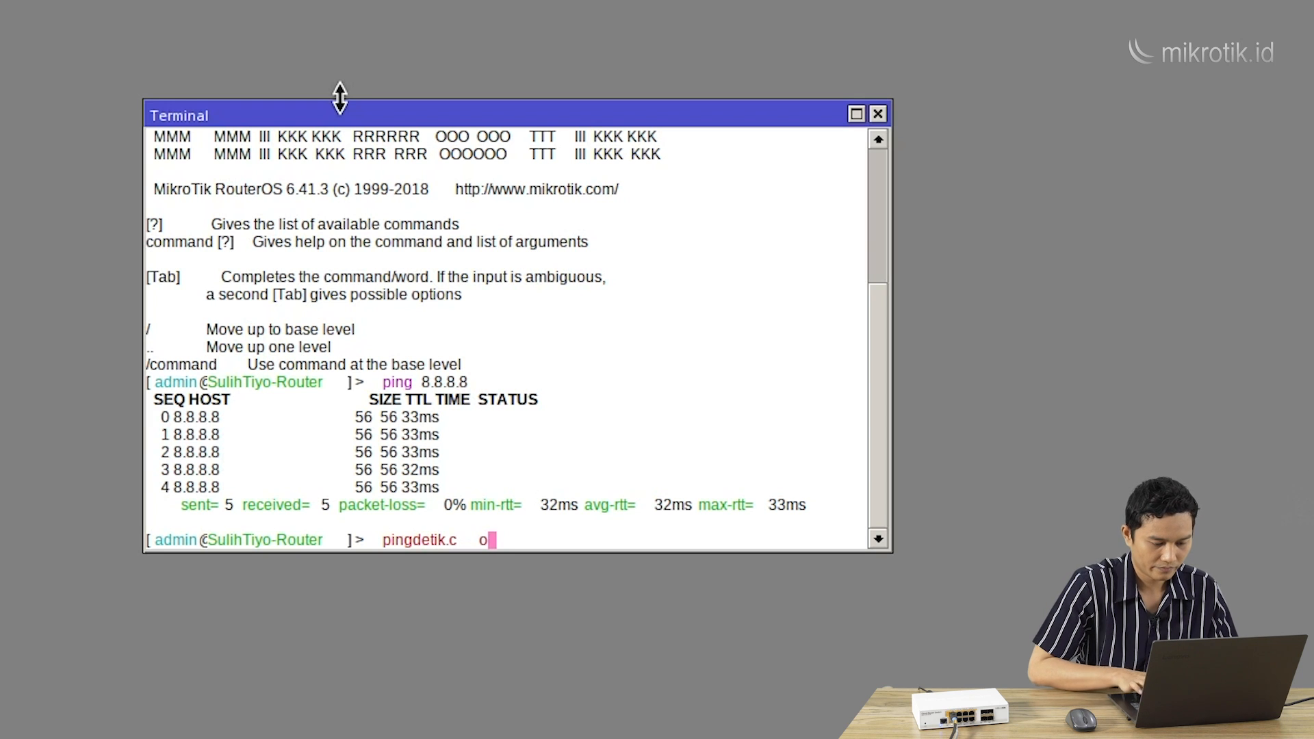
key("BackSpace")
key("BackSpace")
key("BackSpace")
key("BackSpace")
key("BackSpace")
key("BackSpace")
key("BackSpace")
key("BackSpace")
key("BackSpace")
key("BackSpace")
key("BackSpace")
key("BackSpace")
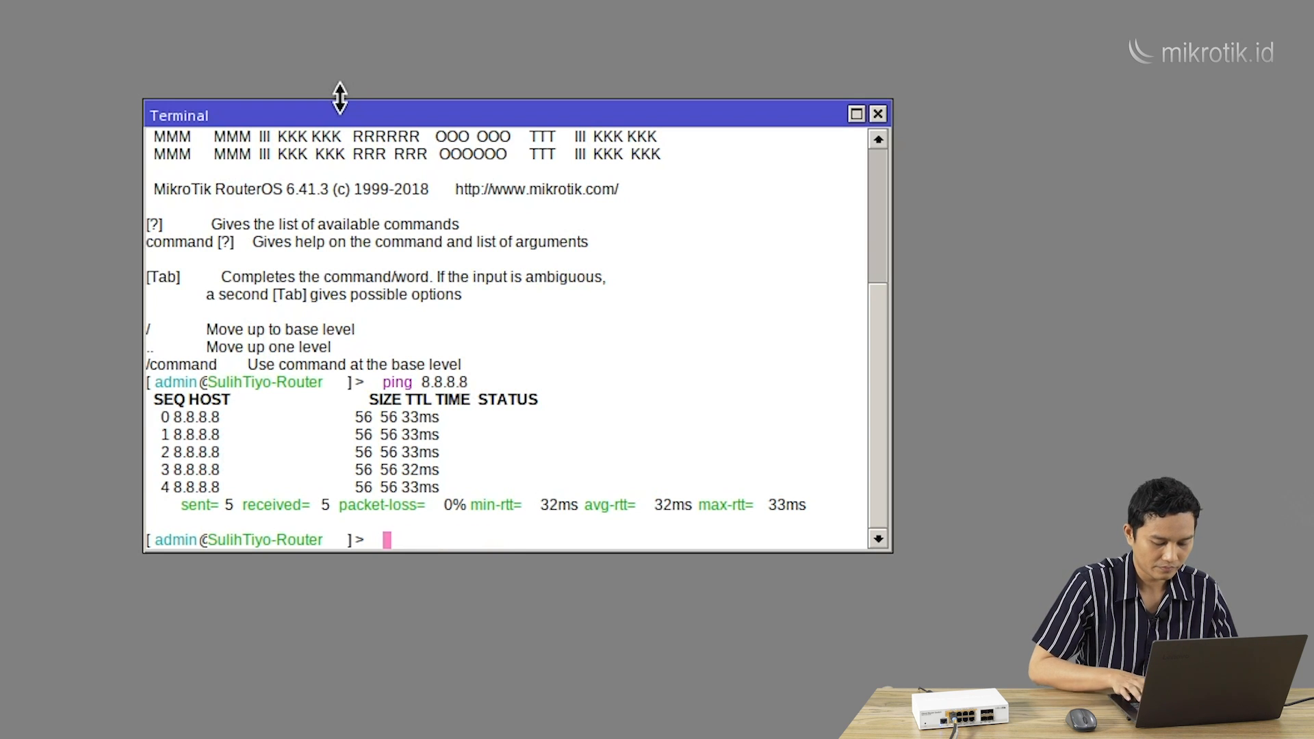
Ping detik.com from the router terminal to test domain name resolution, and close the terminal window.
type("ng detik.c")
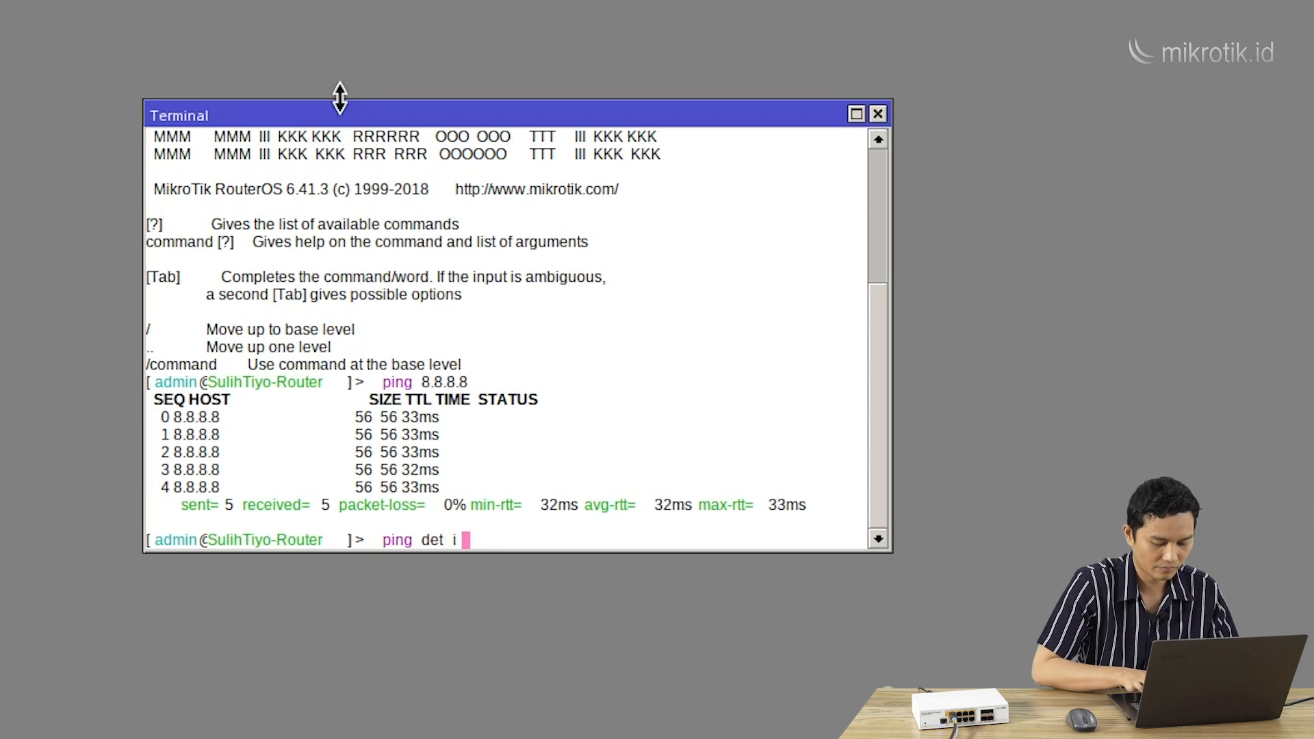
type("om")
key("Return")
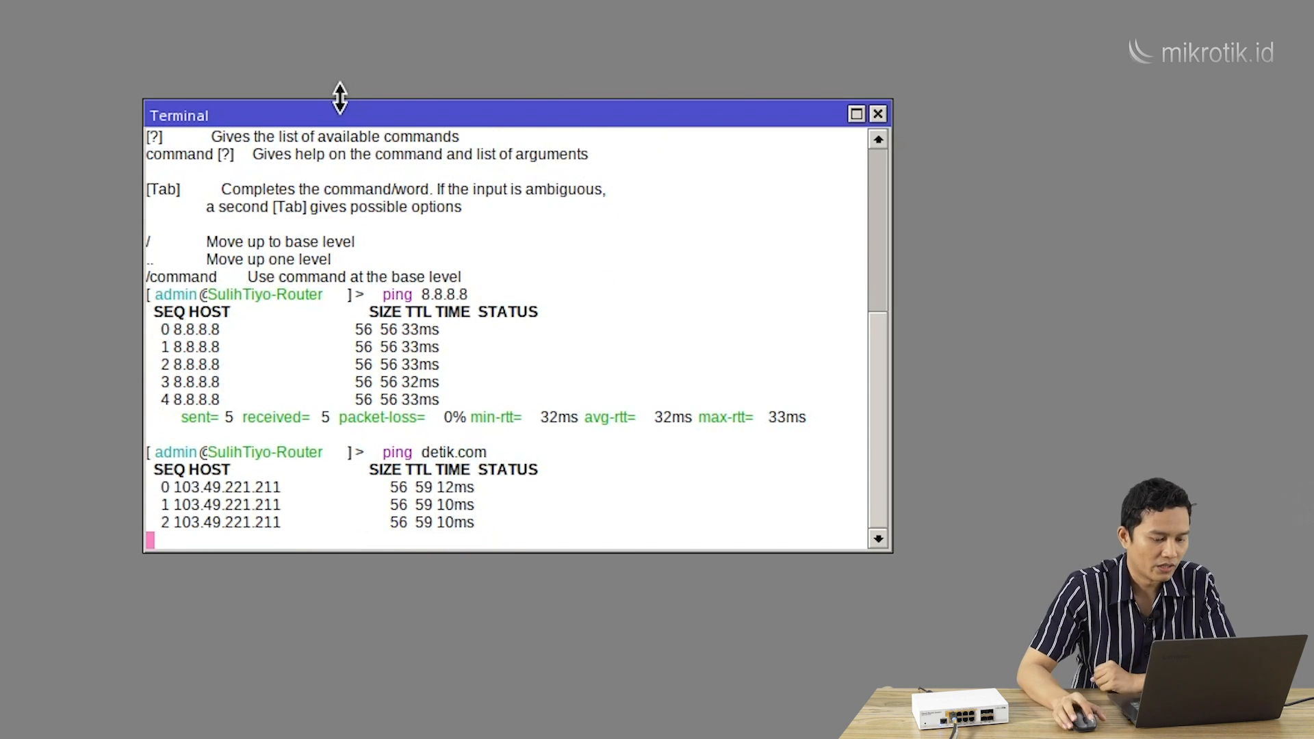
left_click_drag(379, 108, 376, 76)
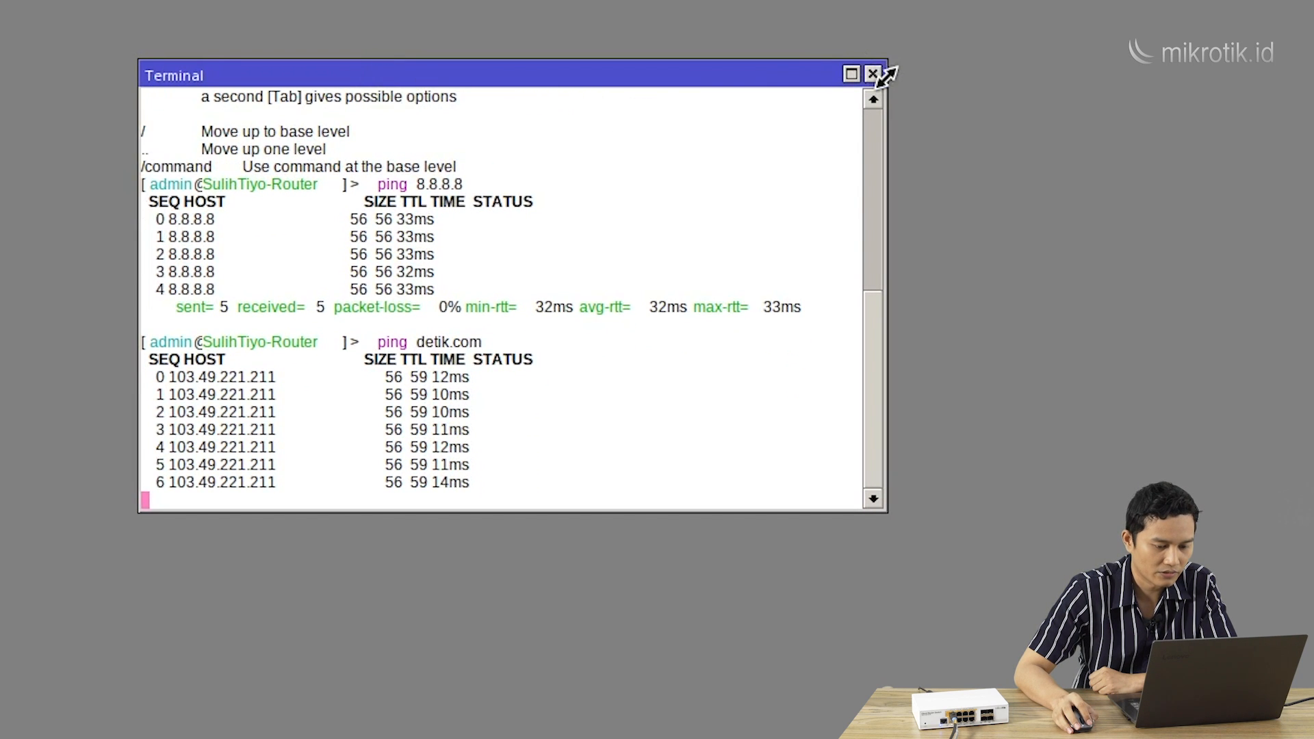
left_click(873, 74)
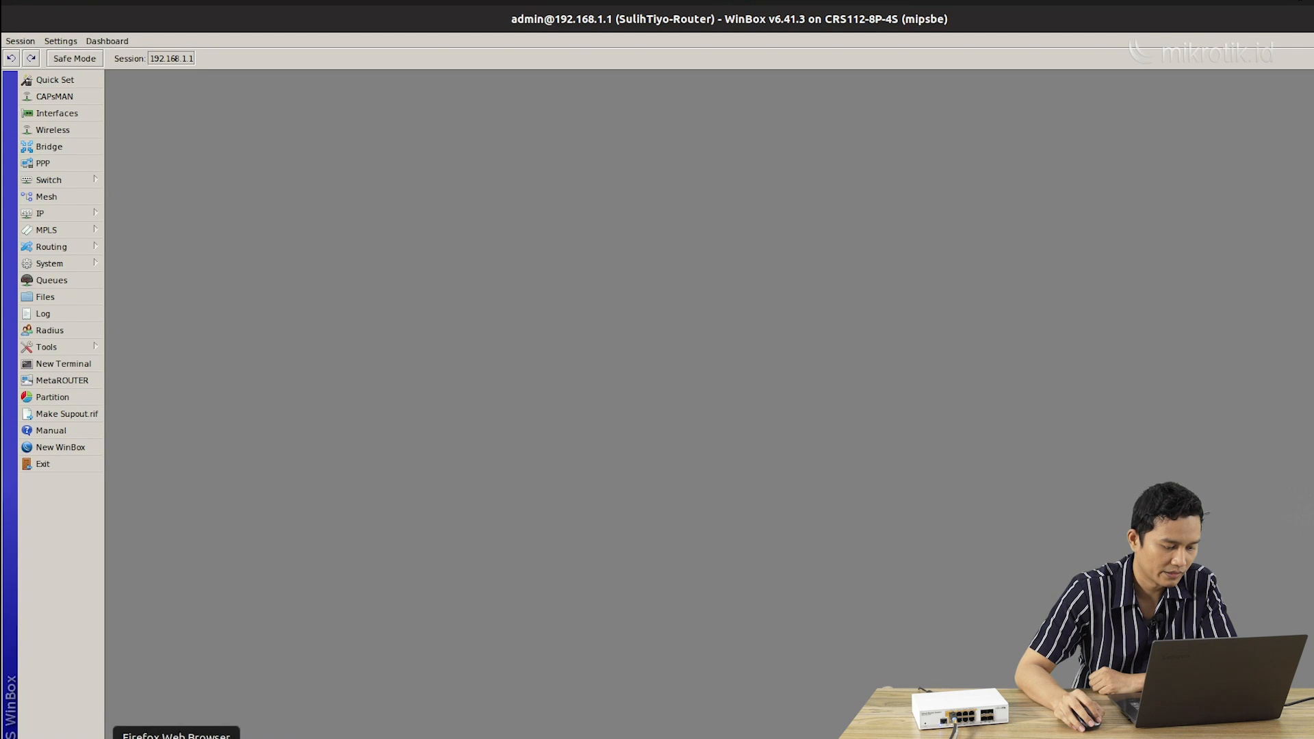
Switch to the computer's own Linux terminal, ping 8.8.8.8 from it, and stop the ping after a few replies.
left_click(126, 738)
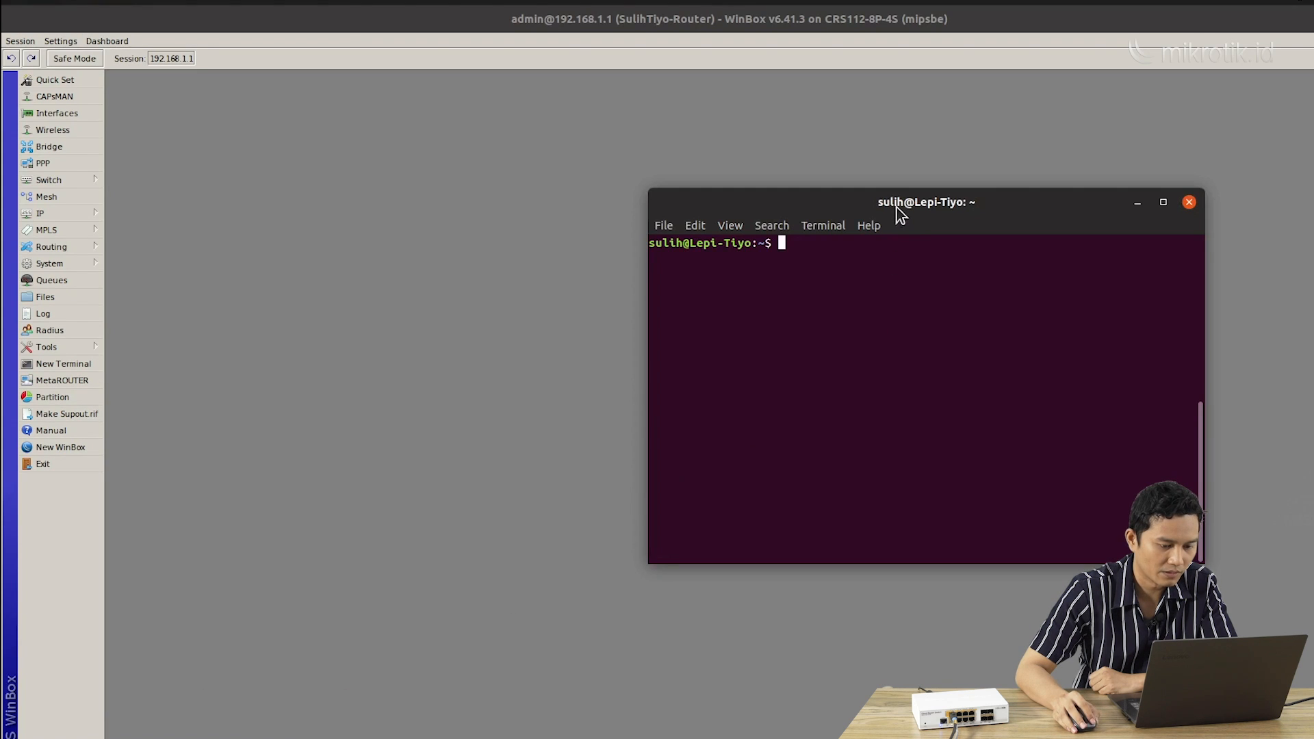
left_click_drag(897, 208, 730, 256)
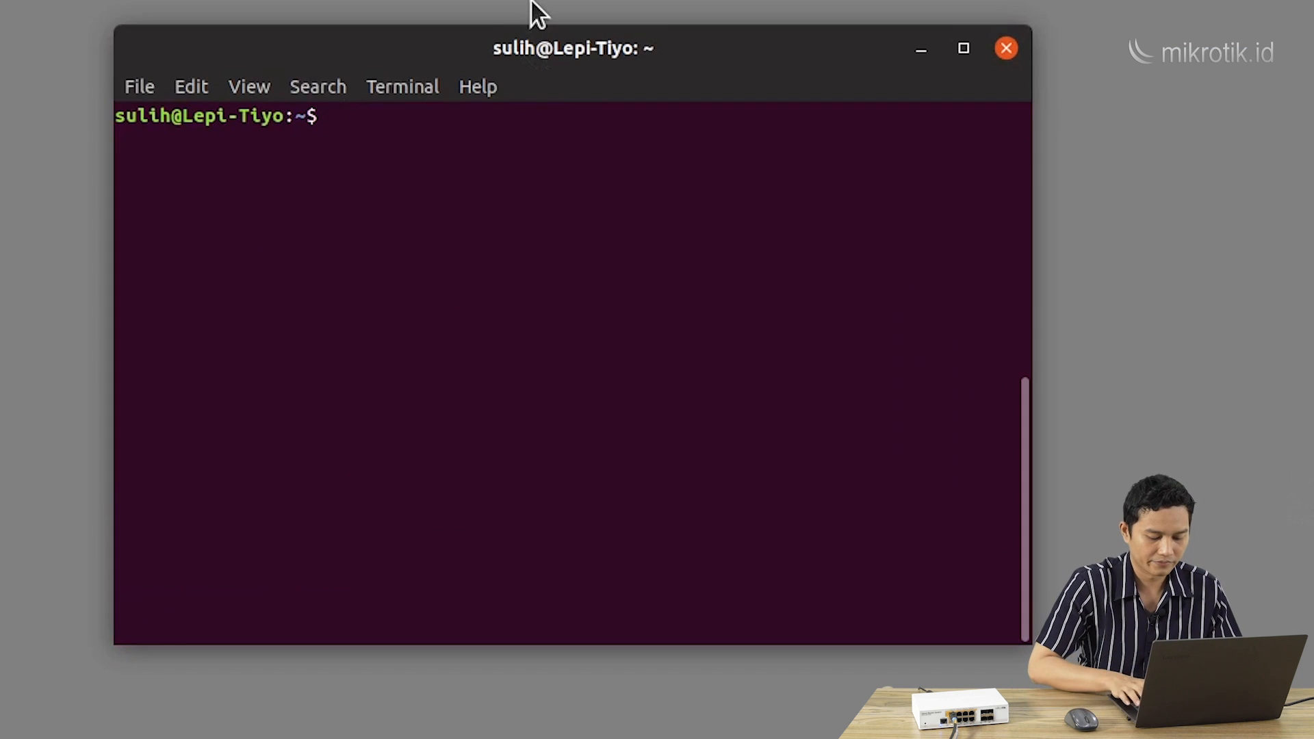
type("pi")
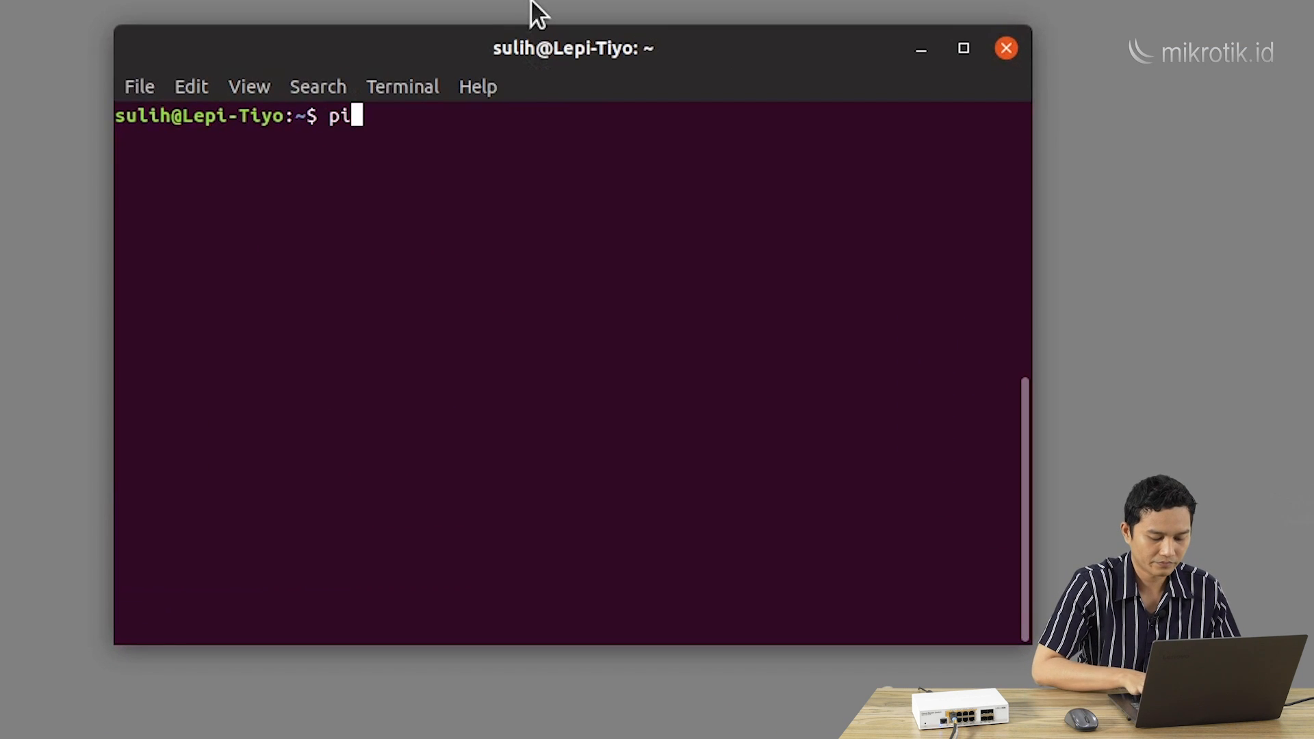
type("ng 8.8.8.8")
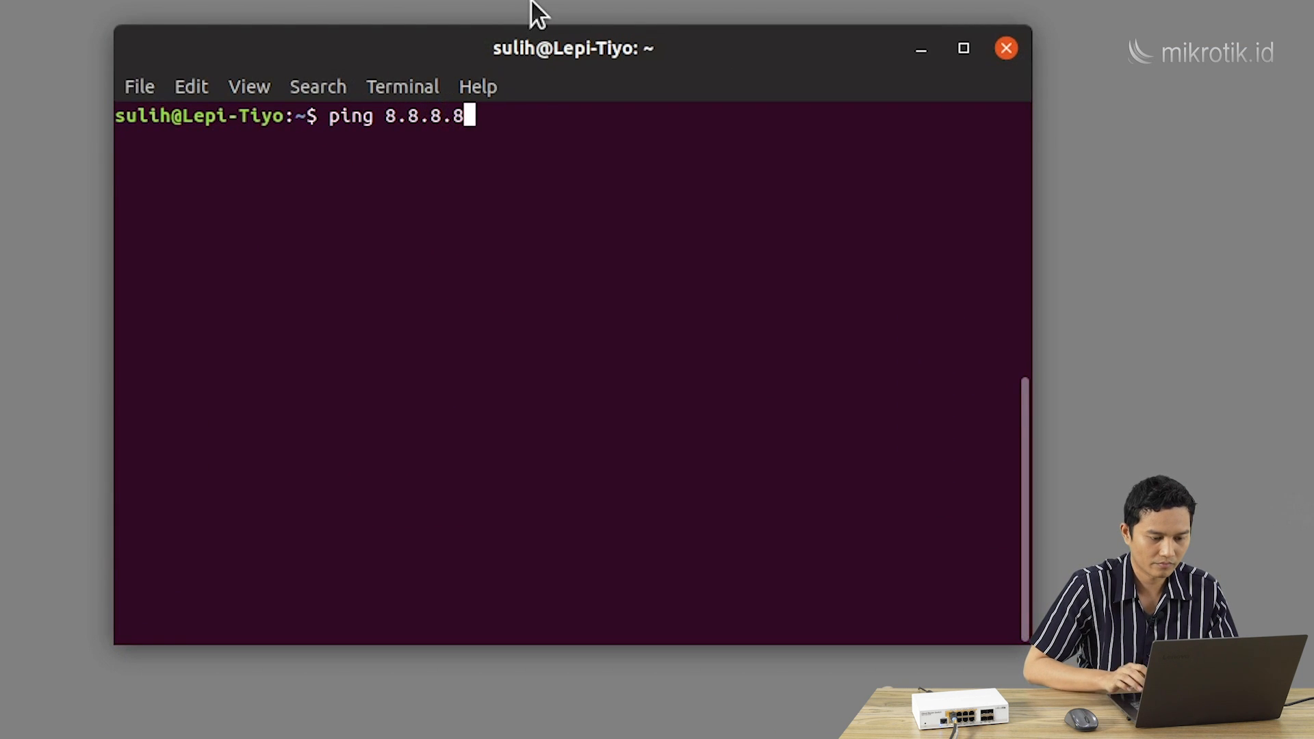
key("Return")
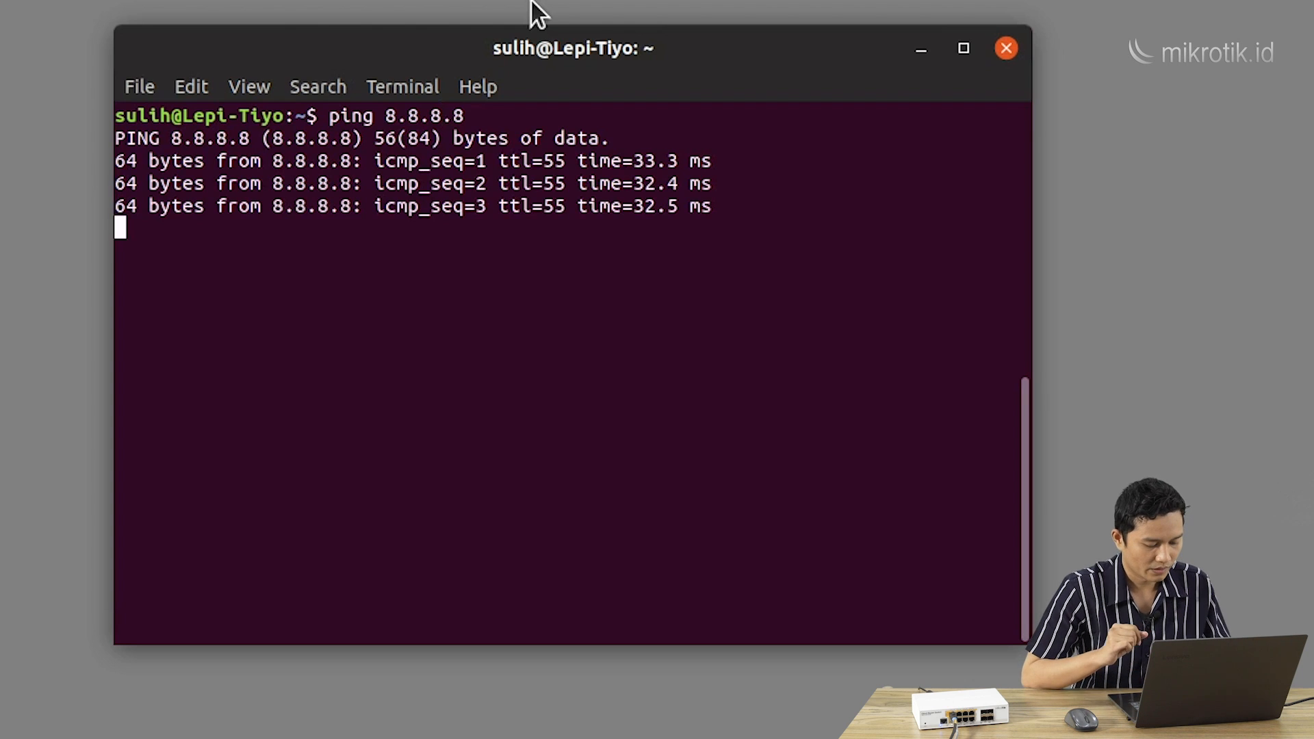
key("ctrl+c")
Ping detik.com from the computer to test its name resolution, and stop the ping.
type("ping de")
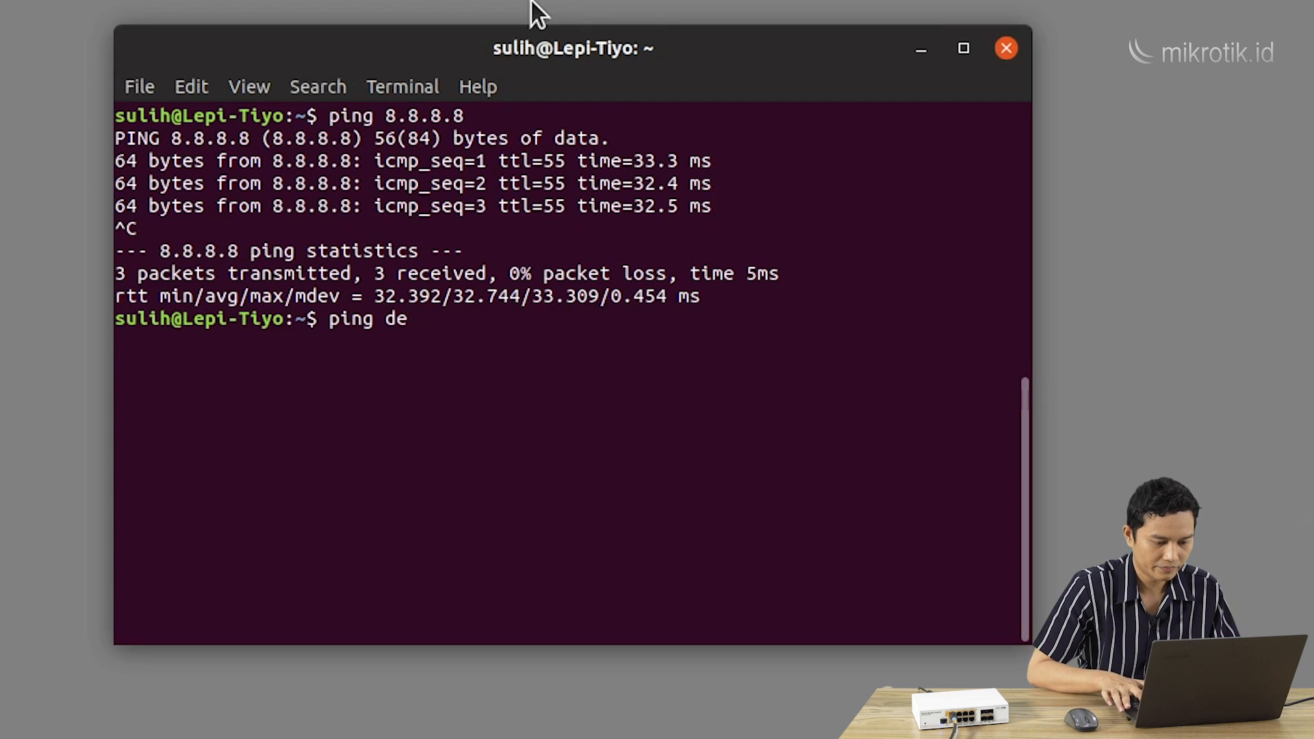
type("tik.com")
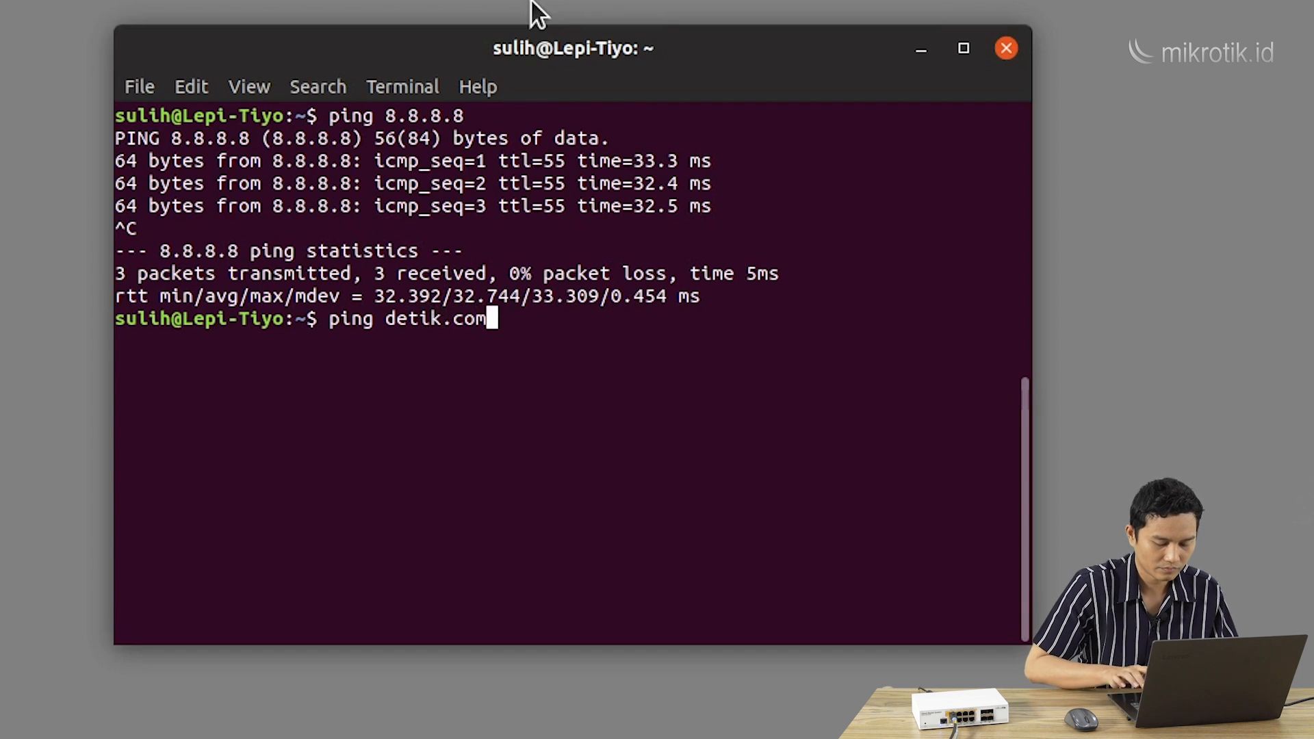
key("Return")
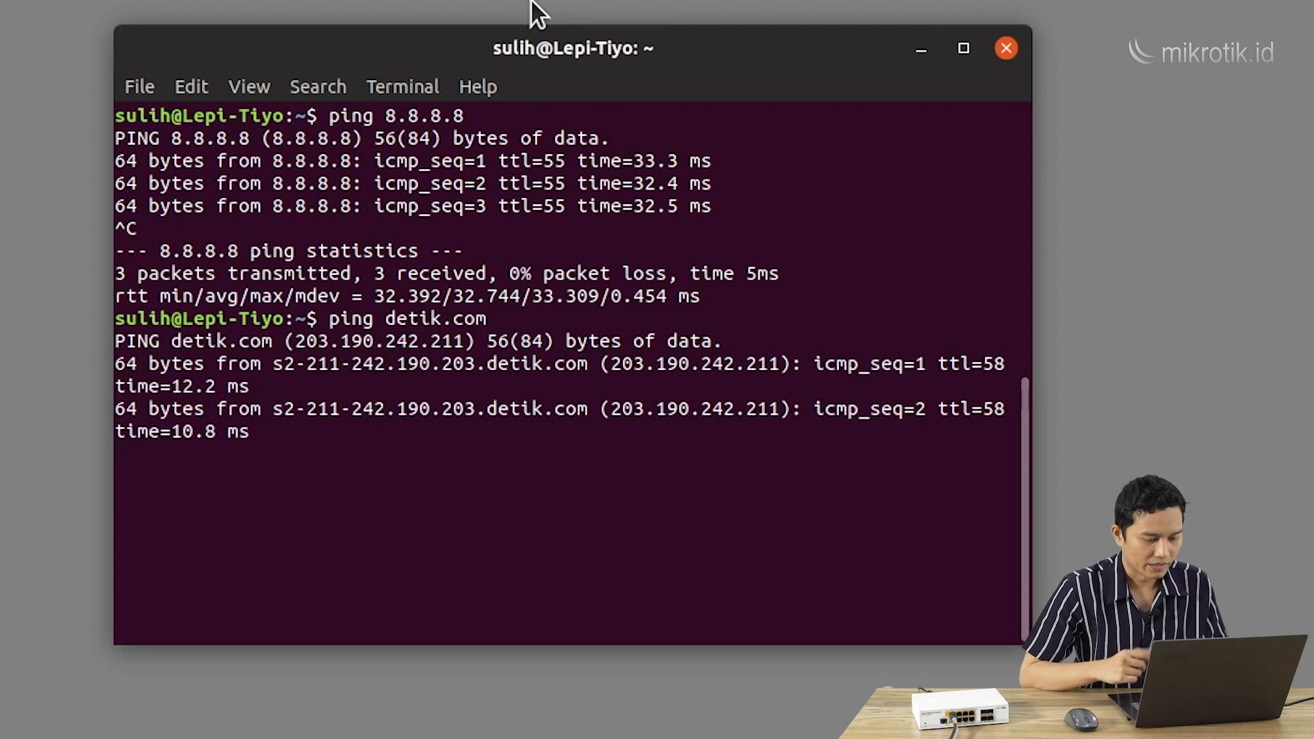
key("ctrl+c")
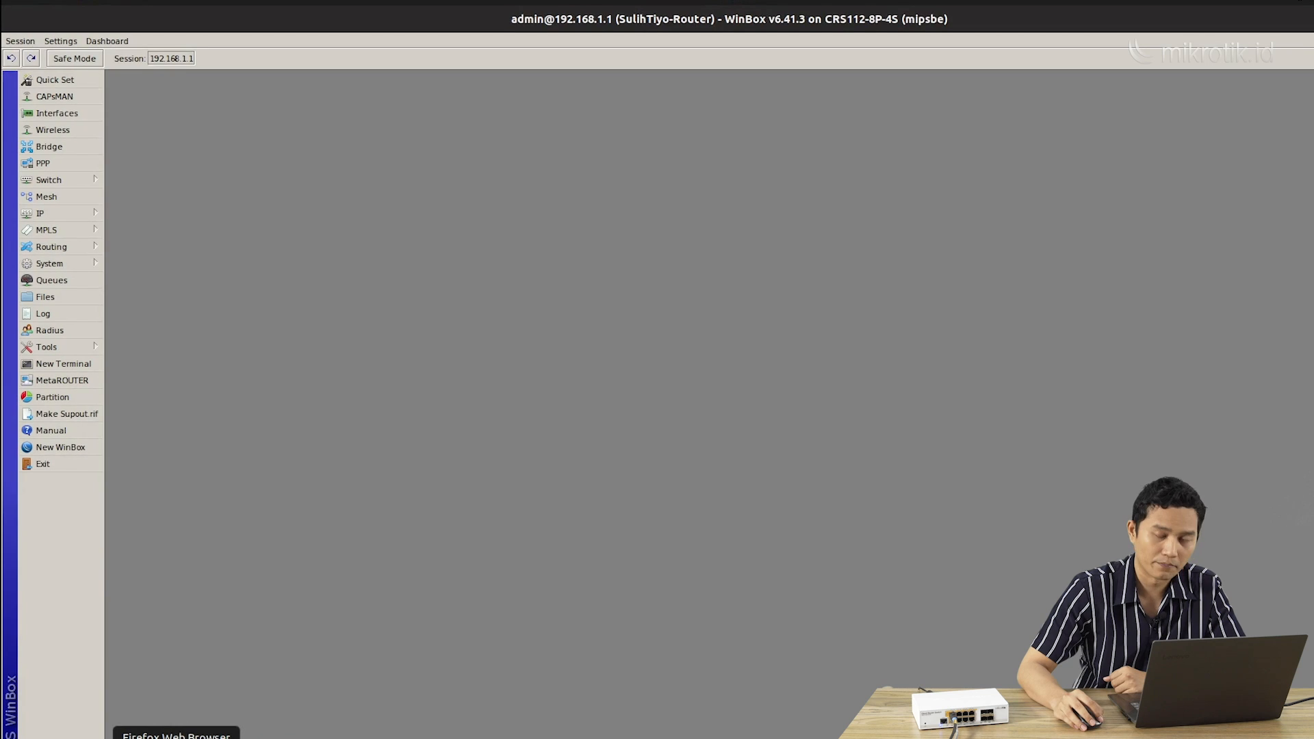
Switch to Firefox, load dnsleaktest.com in a new tab, and run the standard DNS leak test.
left_click(176, 738)
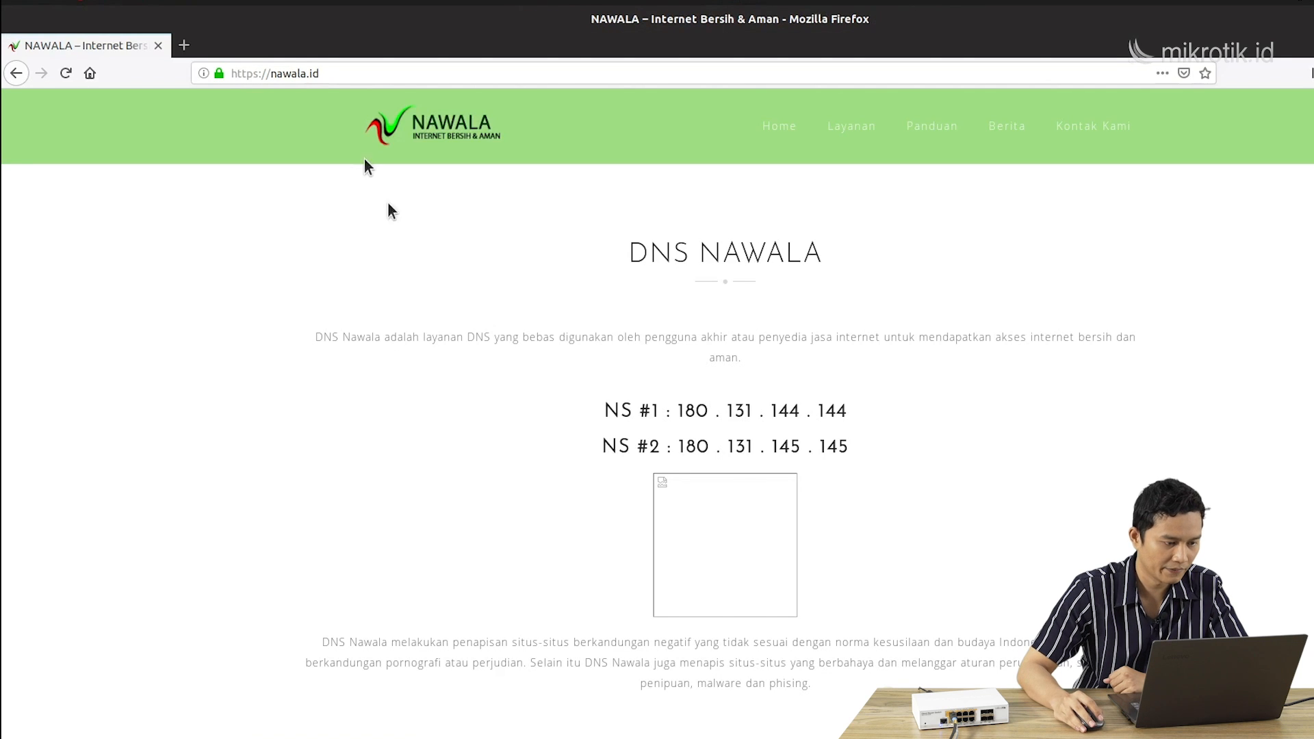
left_click(184, 46)
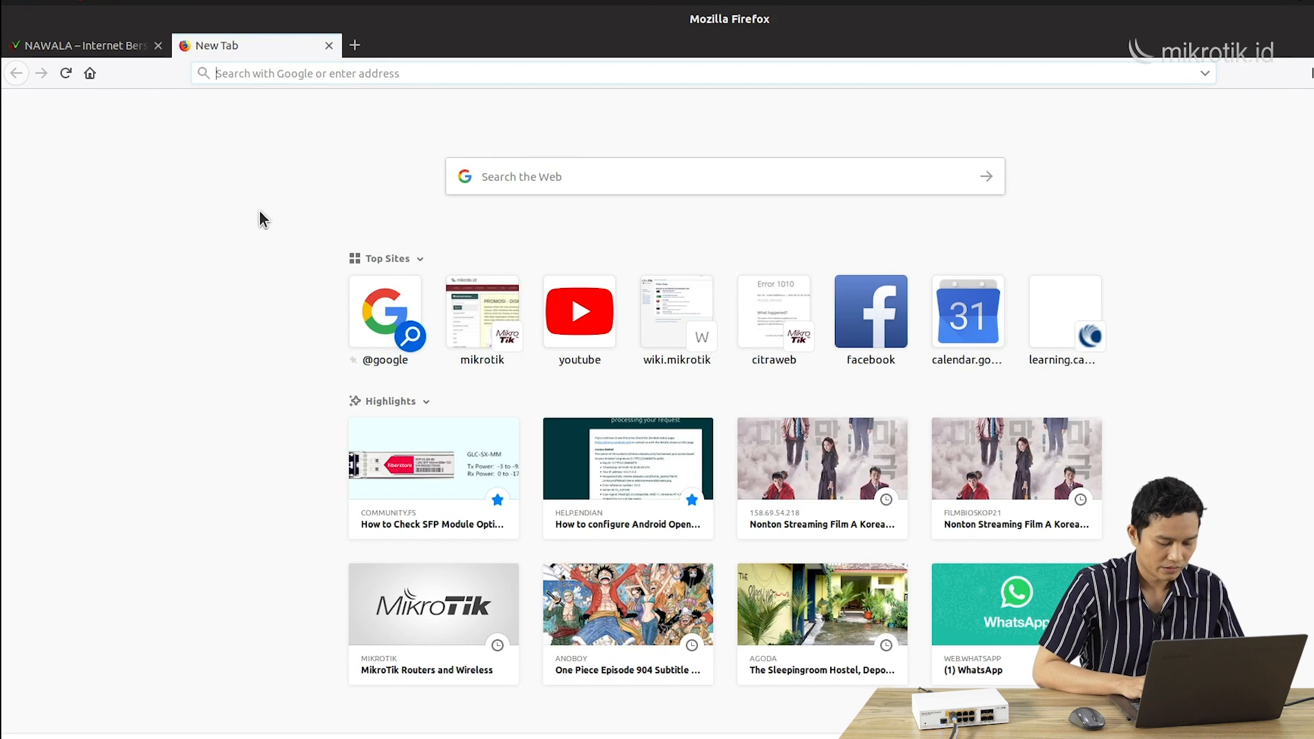
type("d")
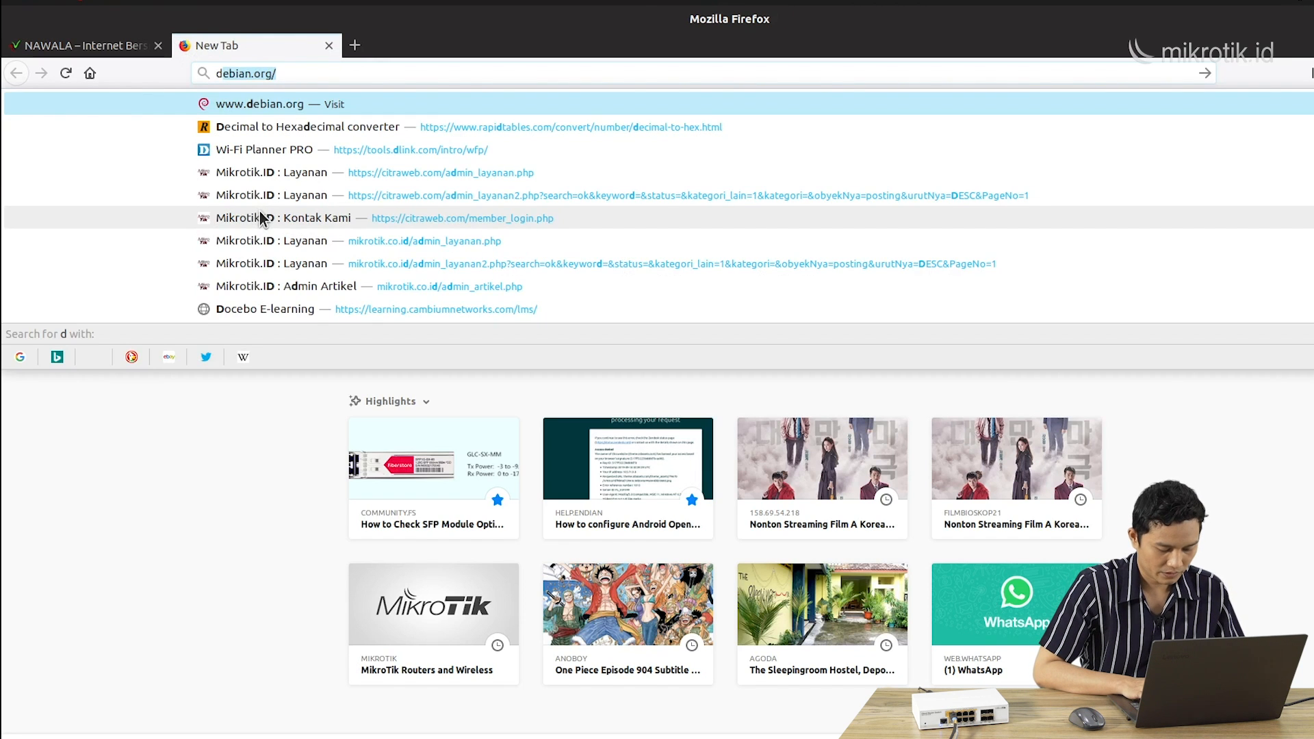
type("ns")
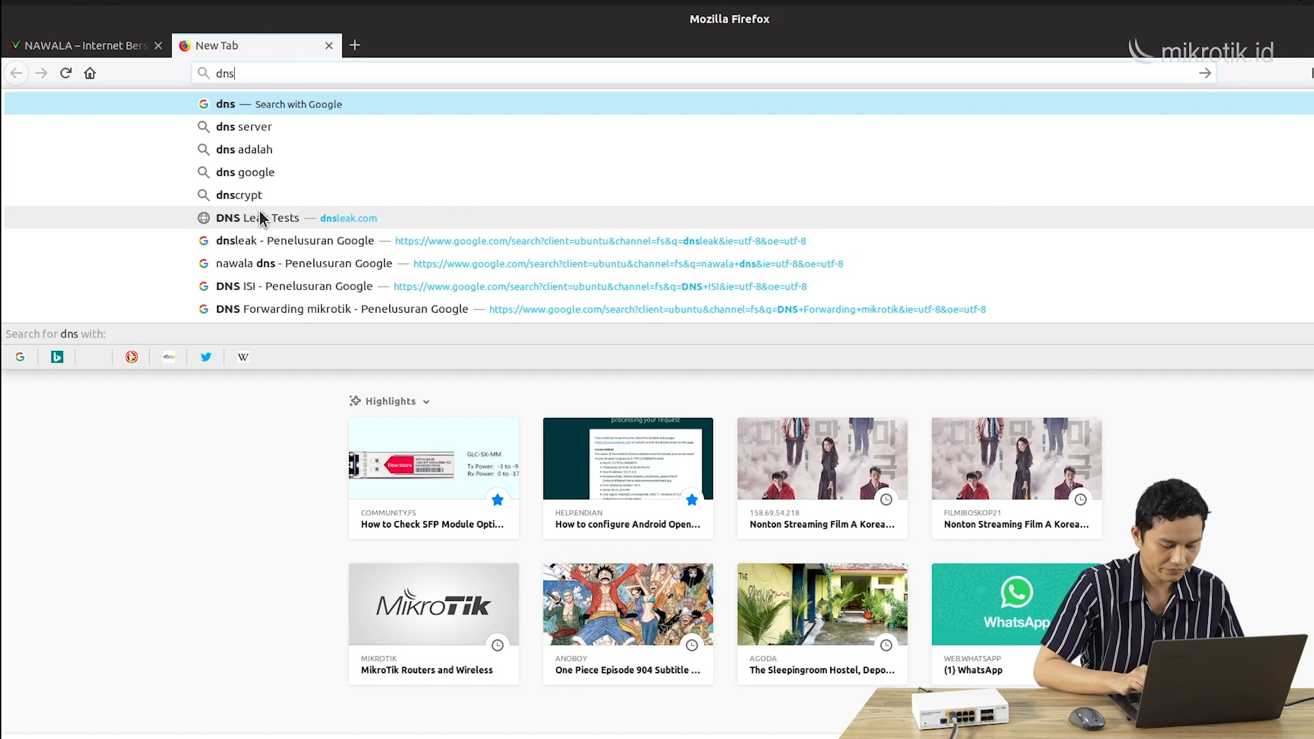
type("leaktest.")
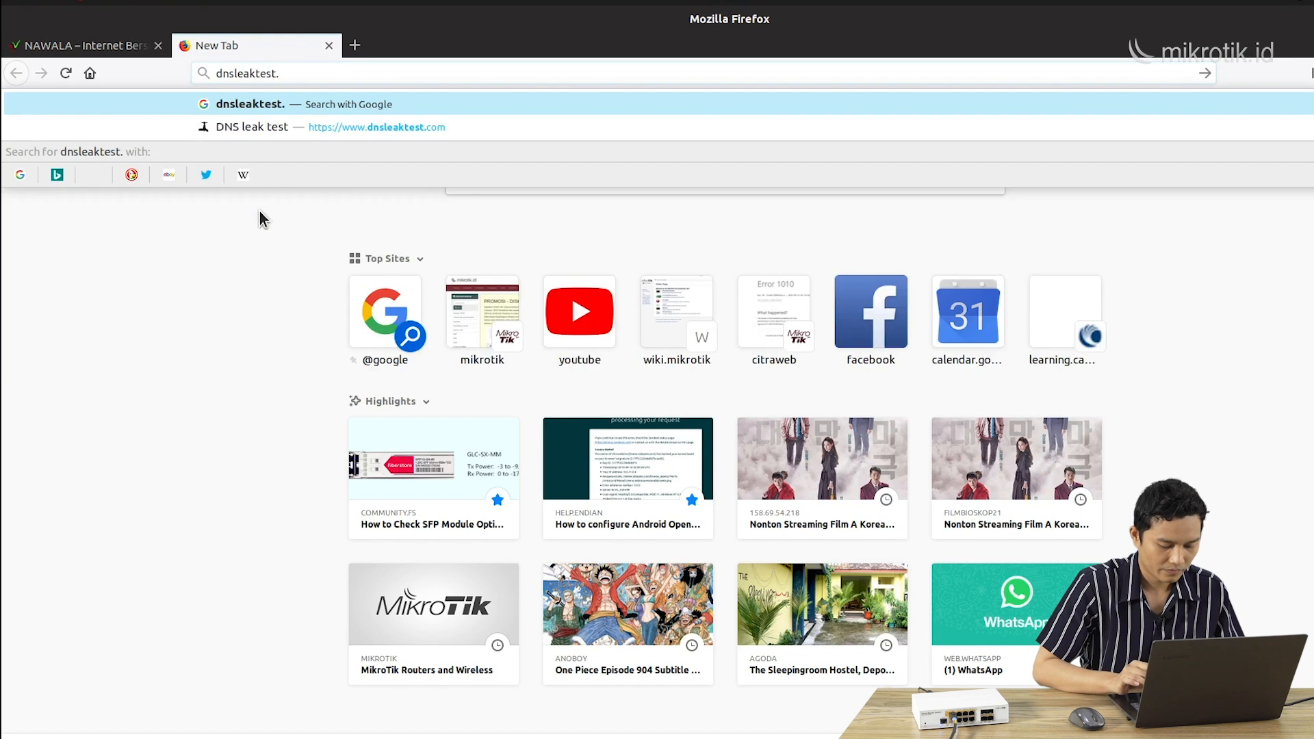
type("com")
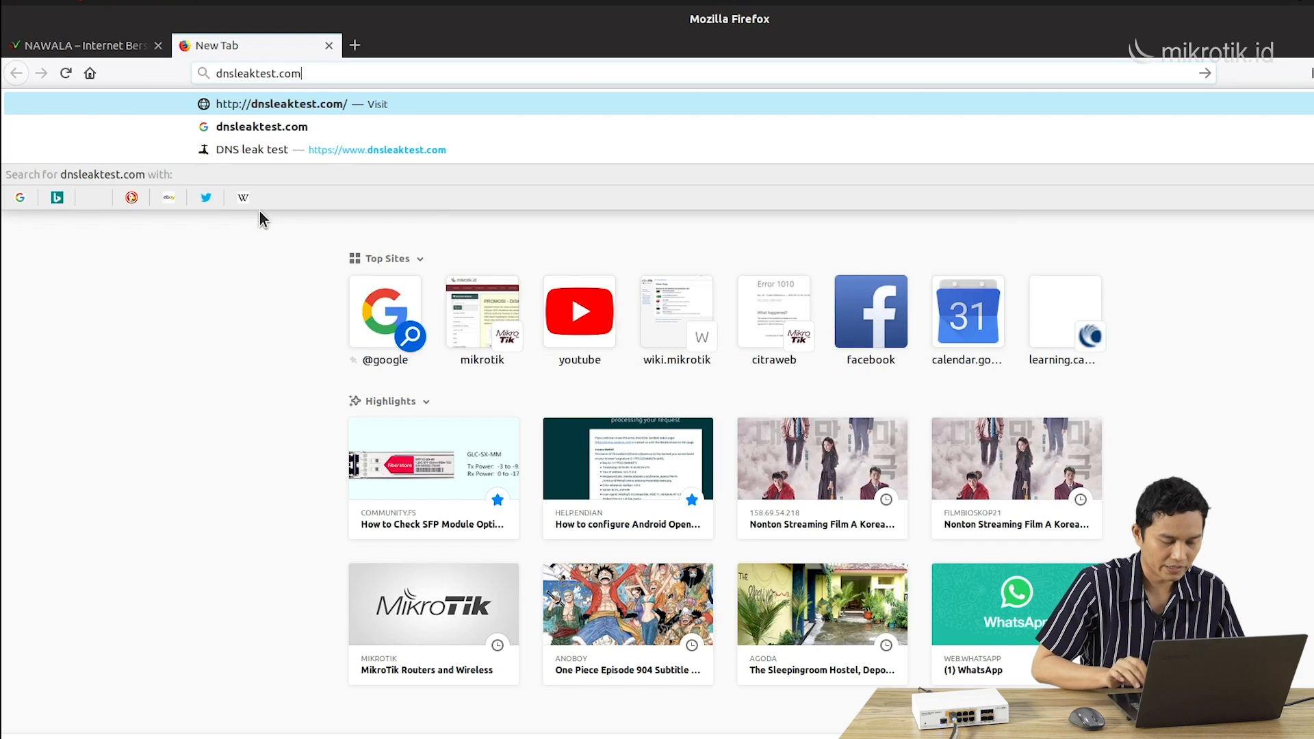
key("Return")
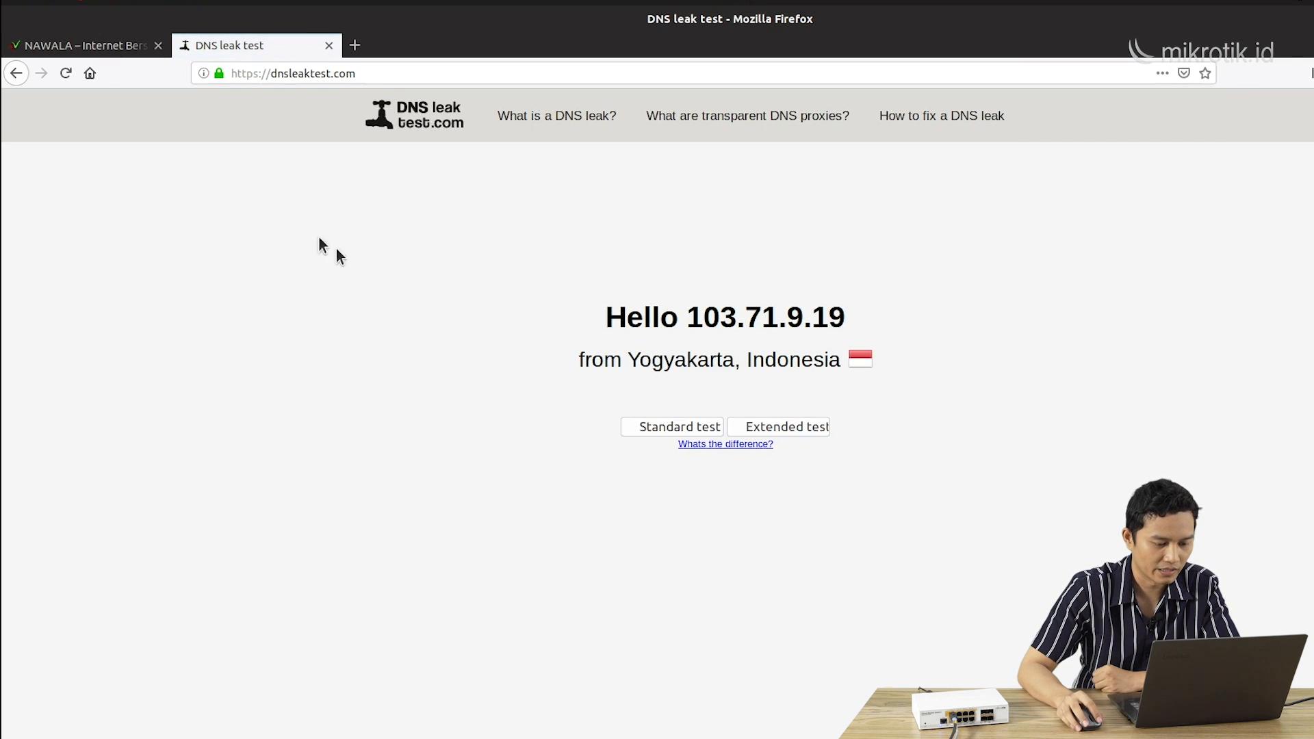
left_click(681, 425)
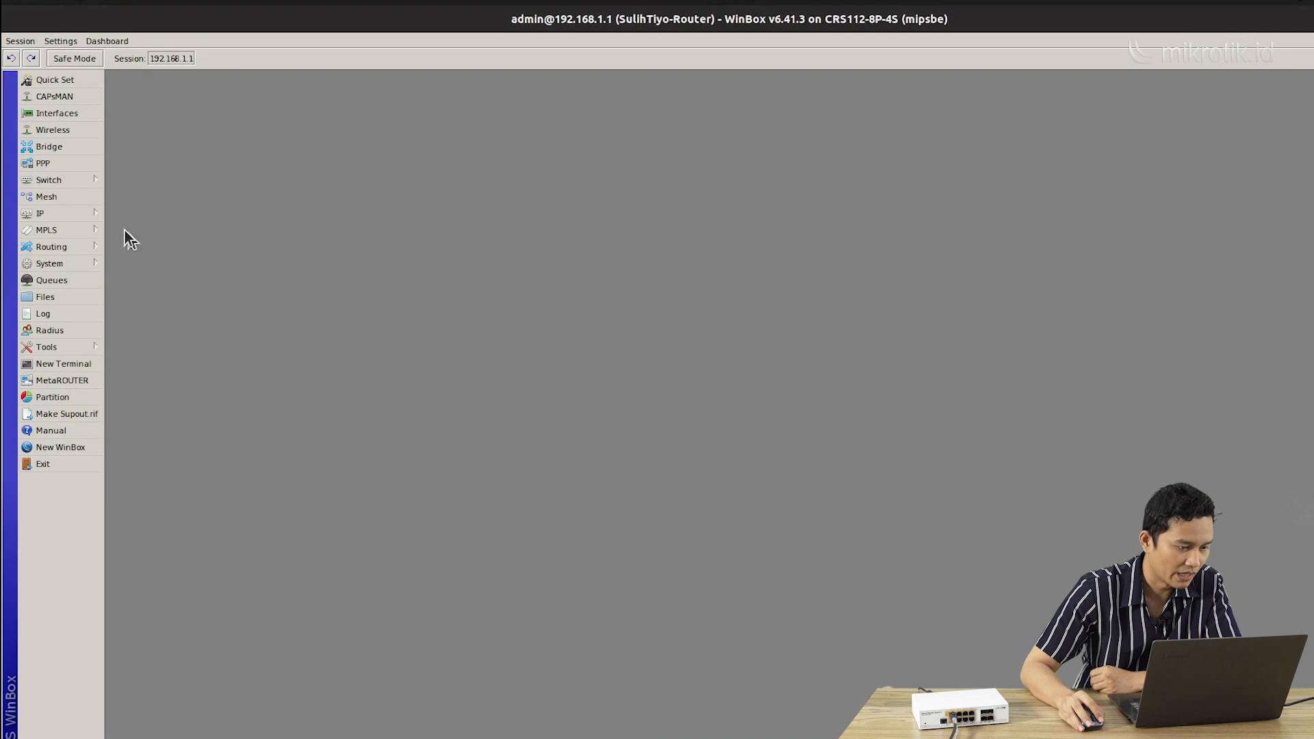
Switch back to WinBox, inspect the configured server in the router's DNS settings, and close the dialog.
left_click(54, 213)
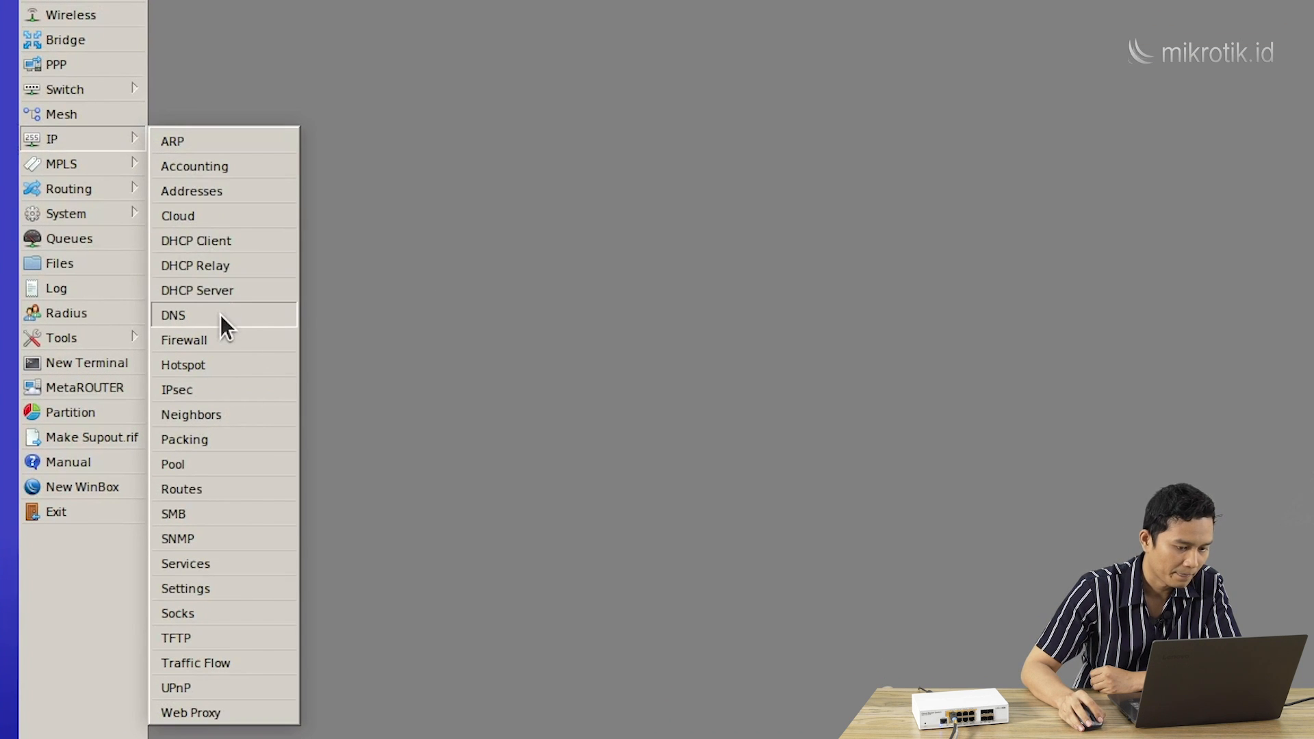
left_click(220, 315)
left_click_drag(626, 299, 318, 138)
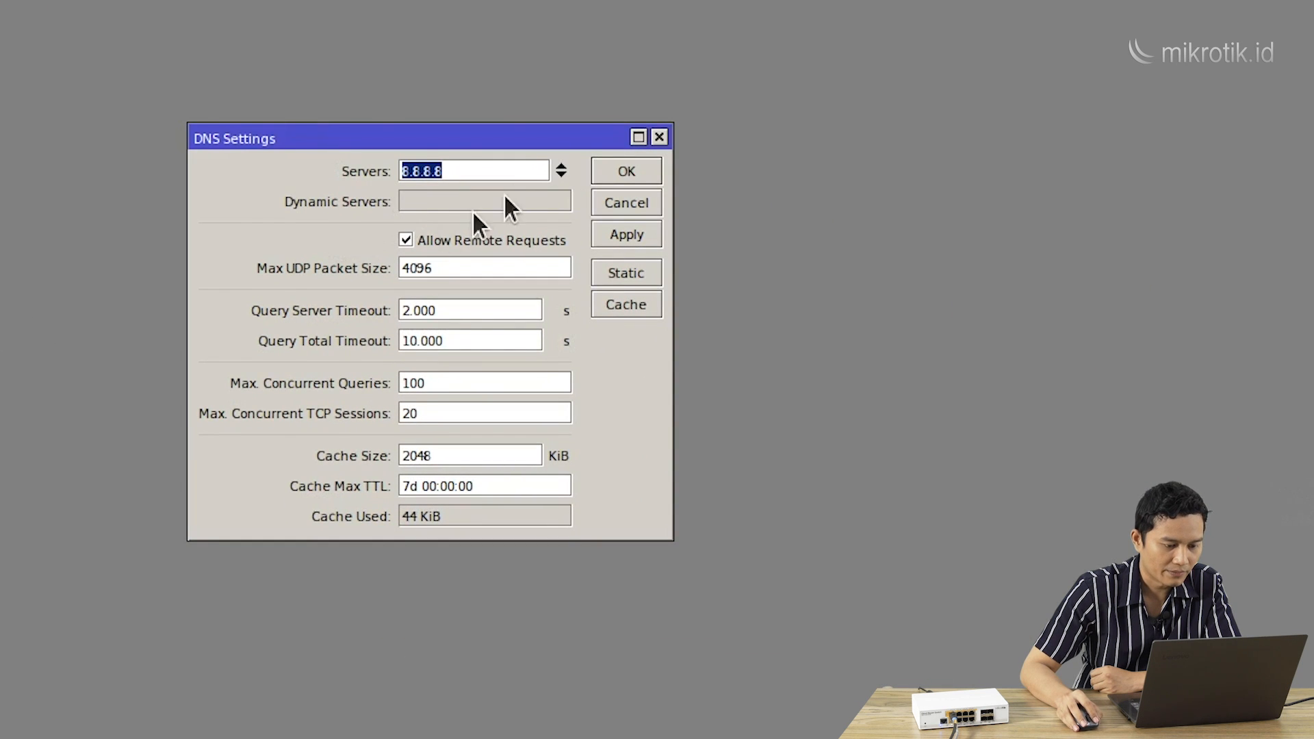
left_click(479, 170)
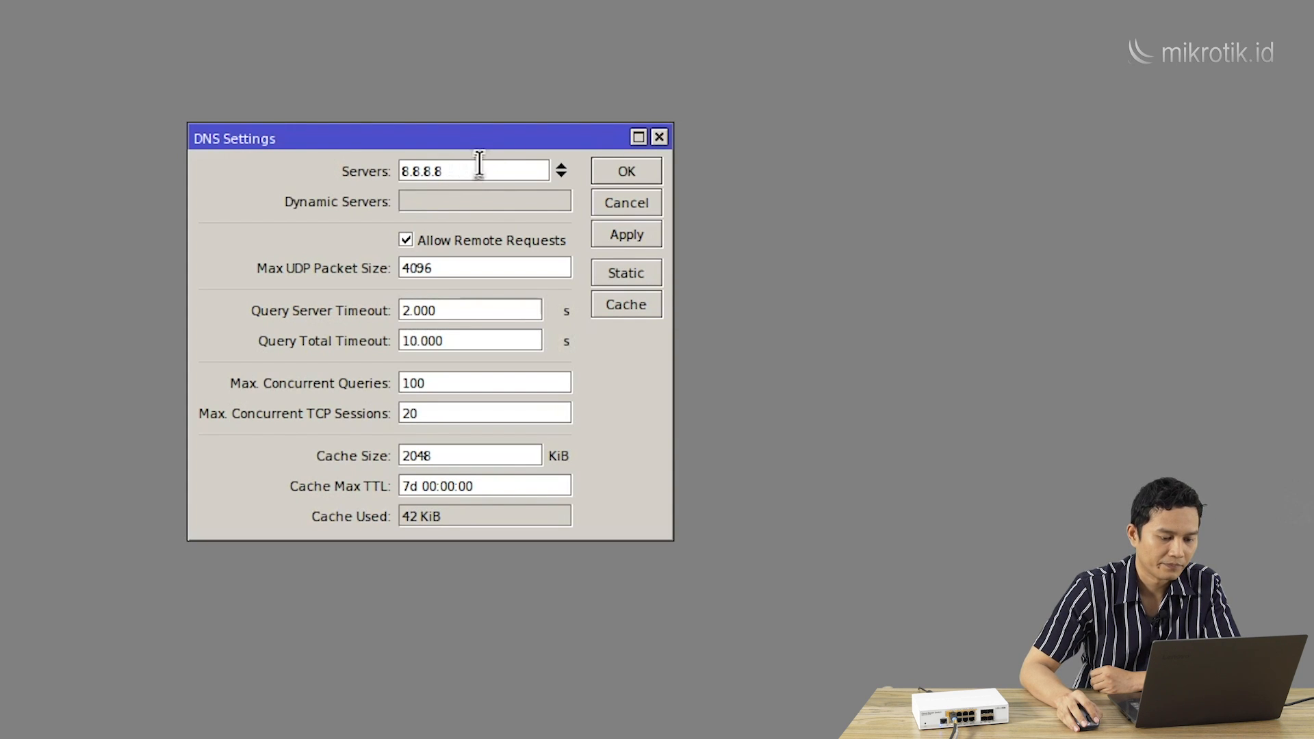
left_click(646, 174)
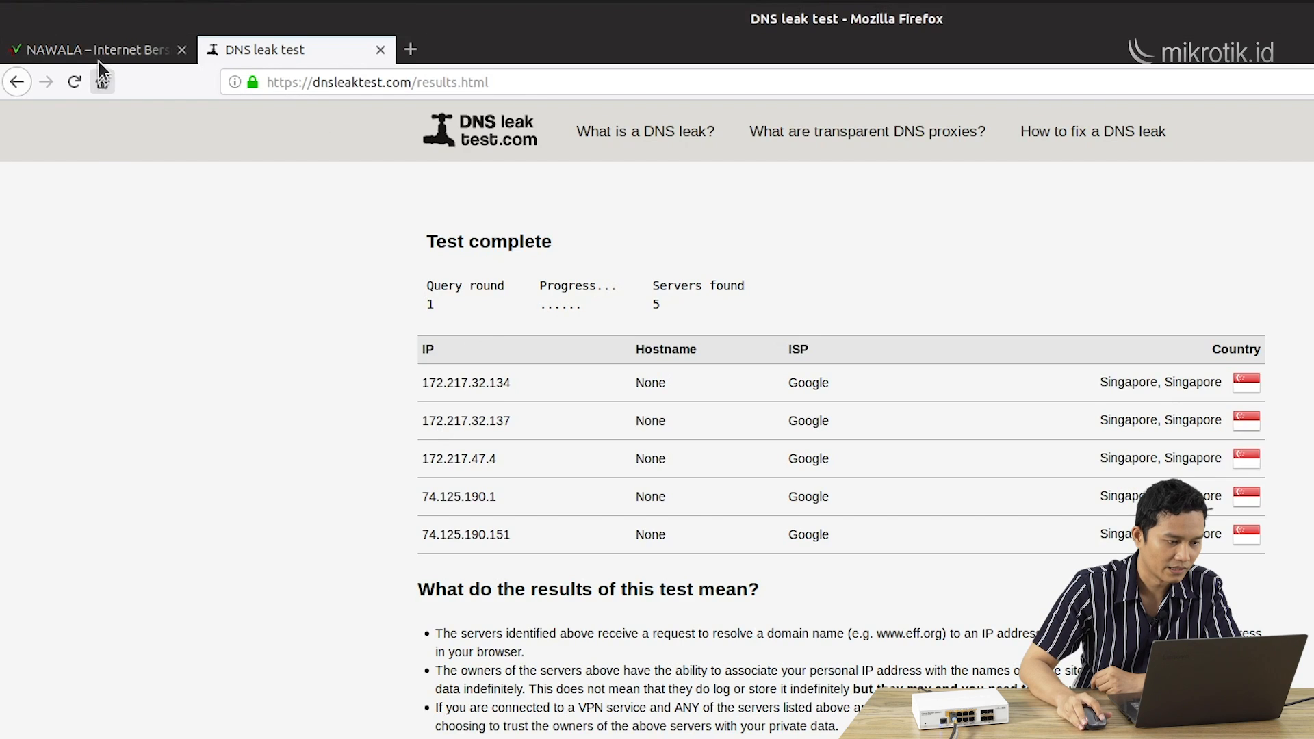
Look up the DNS Nawala name server addresses on the already open NAWALA website.
left_click(99, 52)
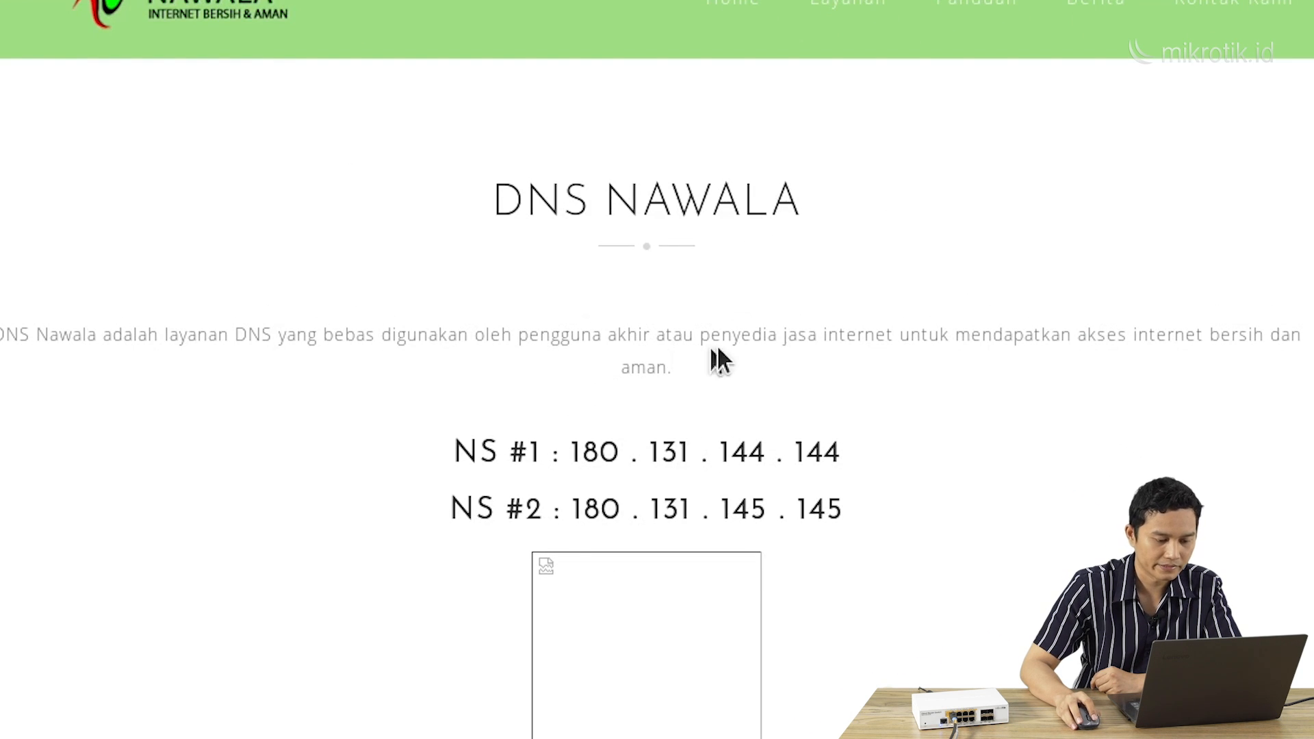
scroll(643, 383, "down", 1)
scroll(644, 383, "down", 2)
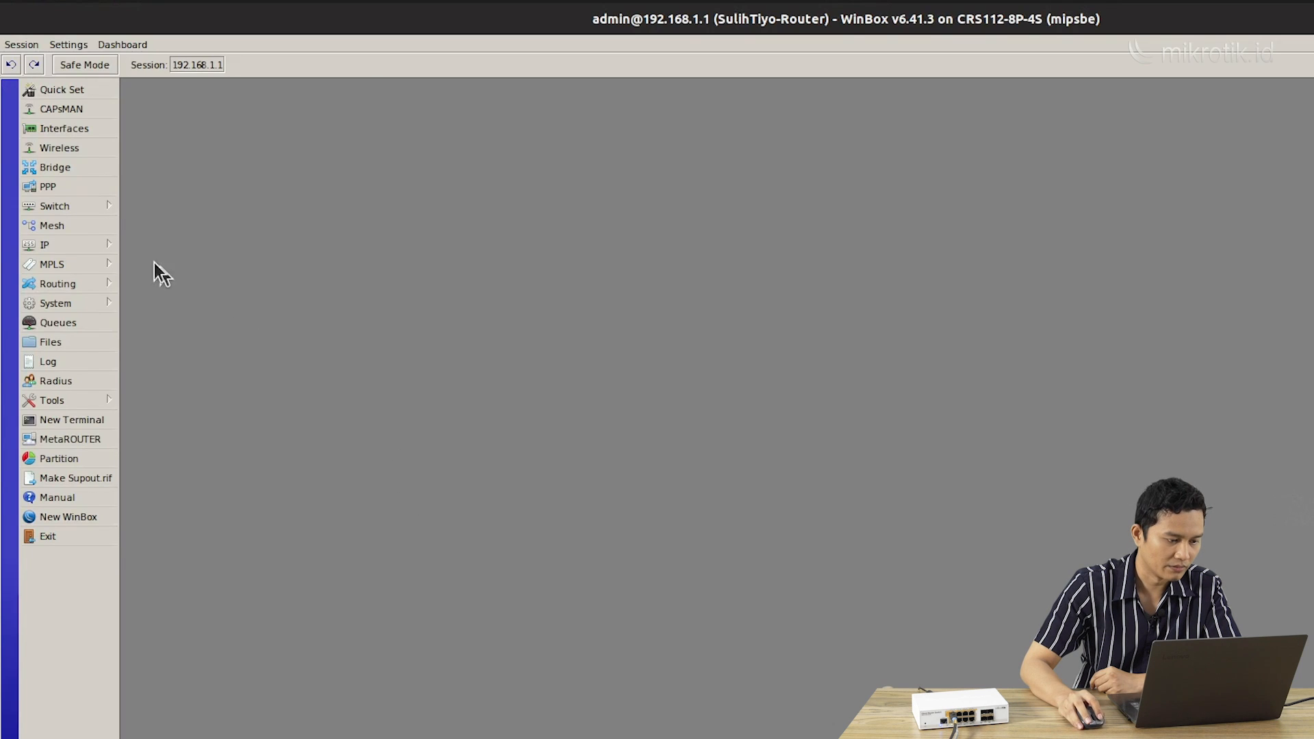
Switch to WinBox, open the router's DNS settings, and select the existing server entry.
left_click(108, 244)
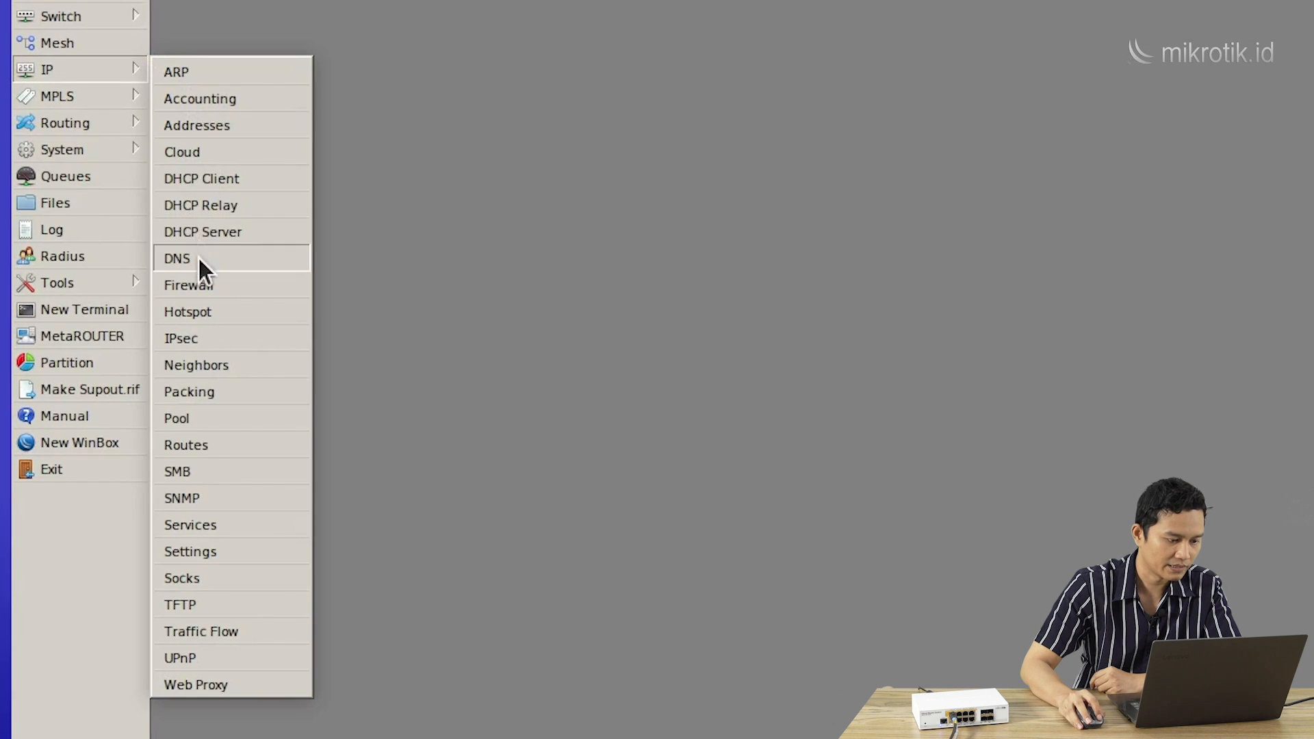
left_click(198, 259)
left_click_drag(833, 71, 836, 55)
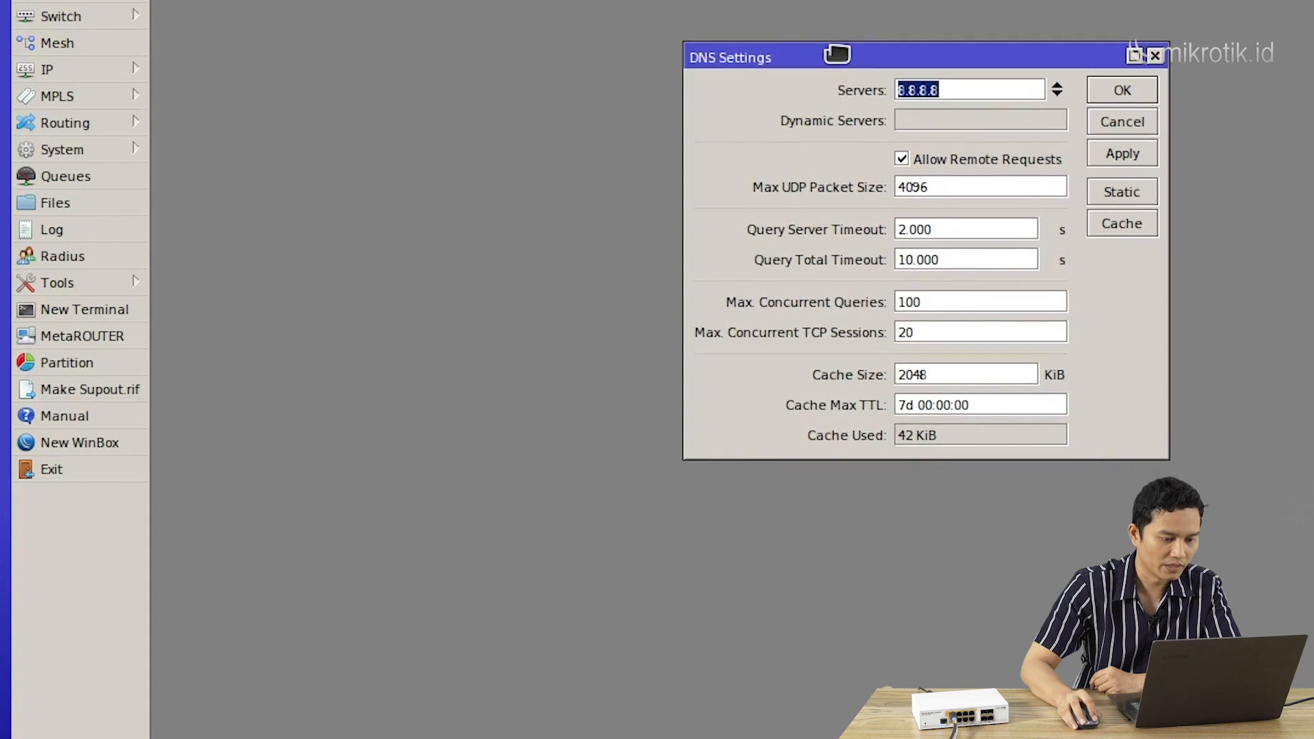
left_click(969, 90)
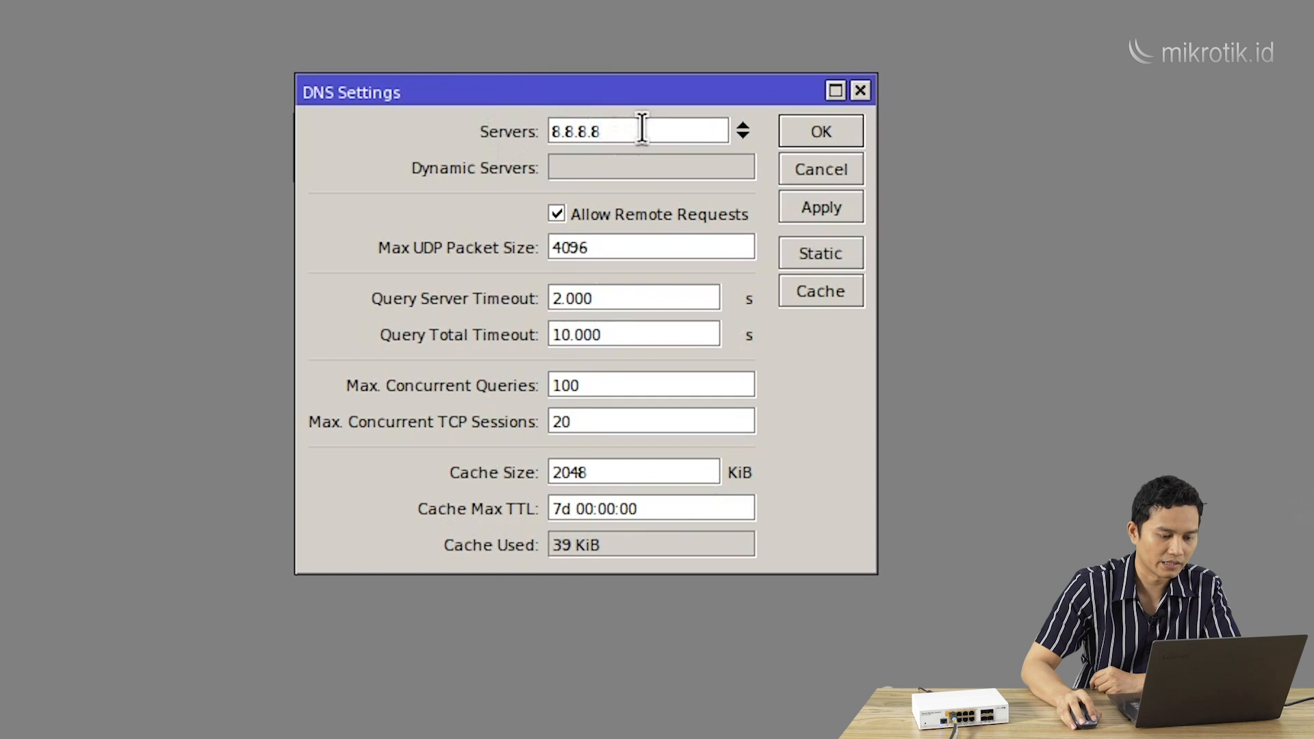
double_click(642, 129)
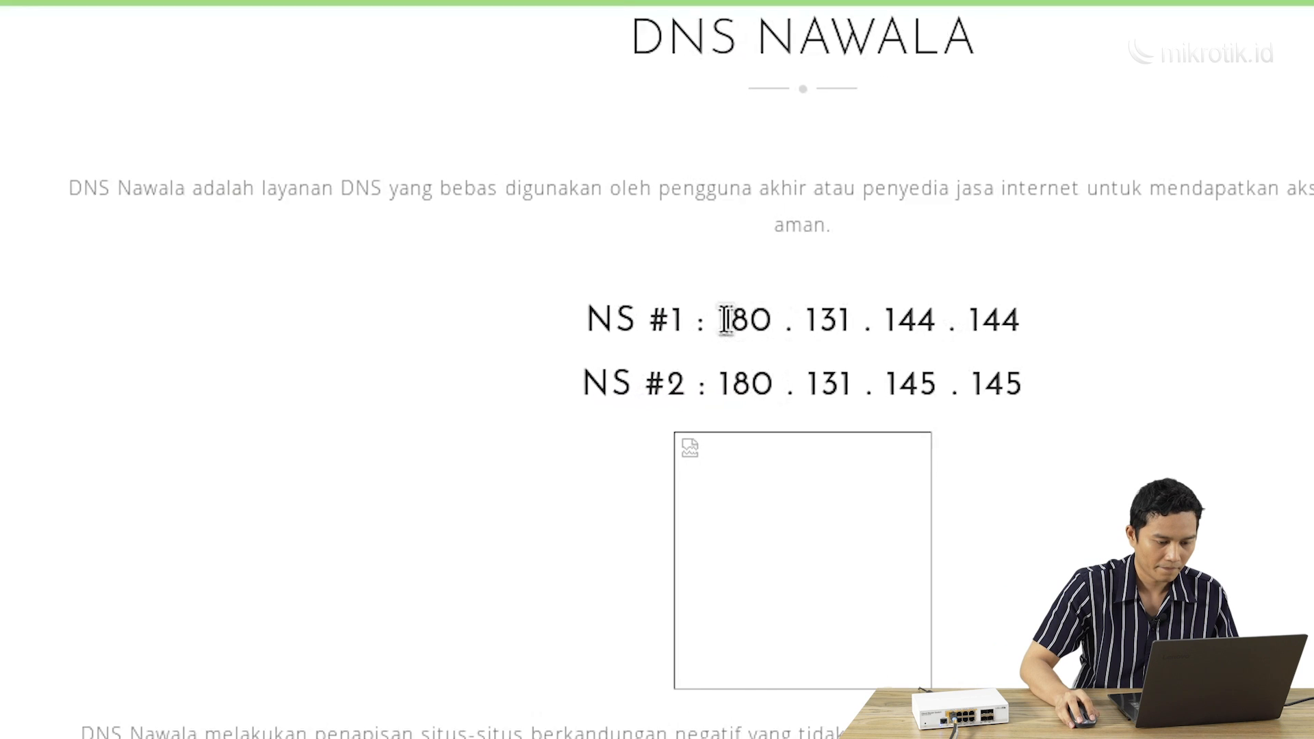
Copy the NS #1 address from the Nawala page in Firefox and paste it over the server entry in WinBox's DNS settings.
left_click_drag(726, 319, 790, 315)
right_click(773, 307)
left_click(808, 320)
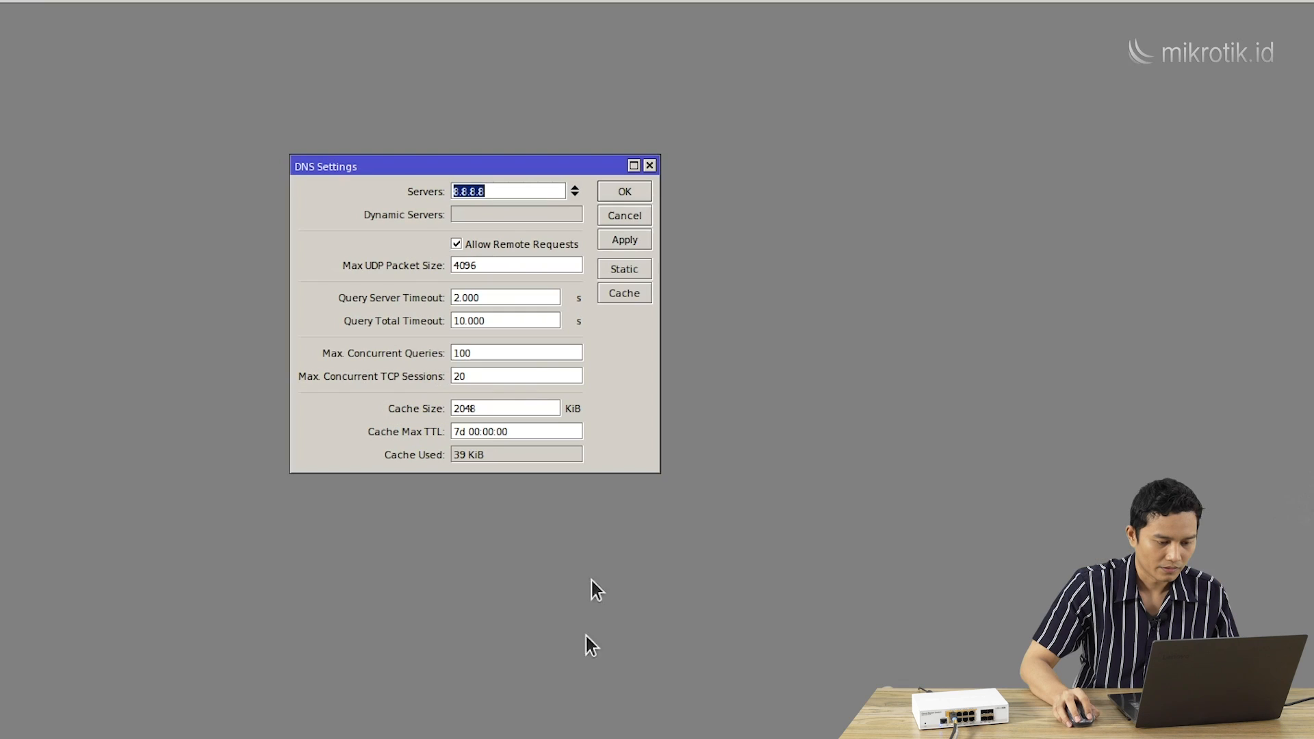
double_click(532, 192)
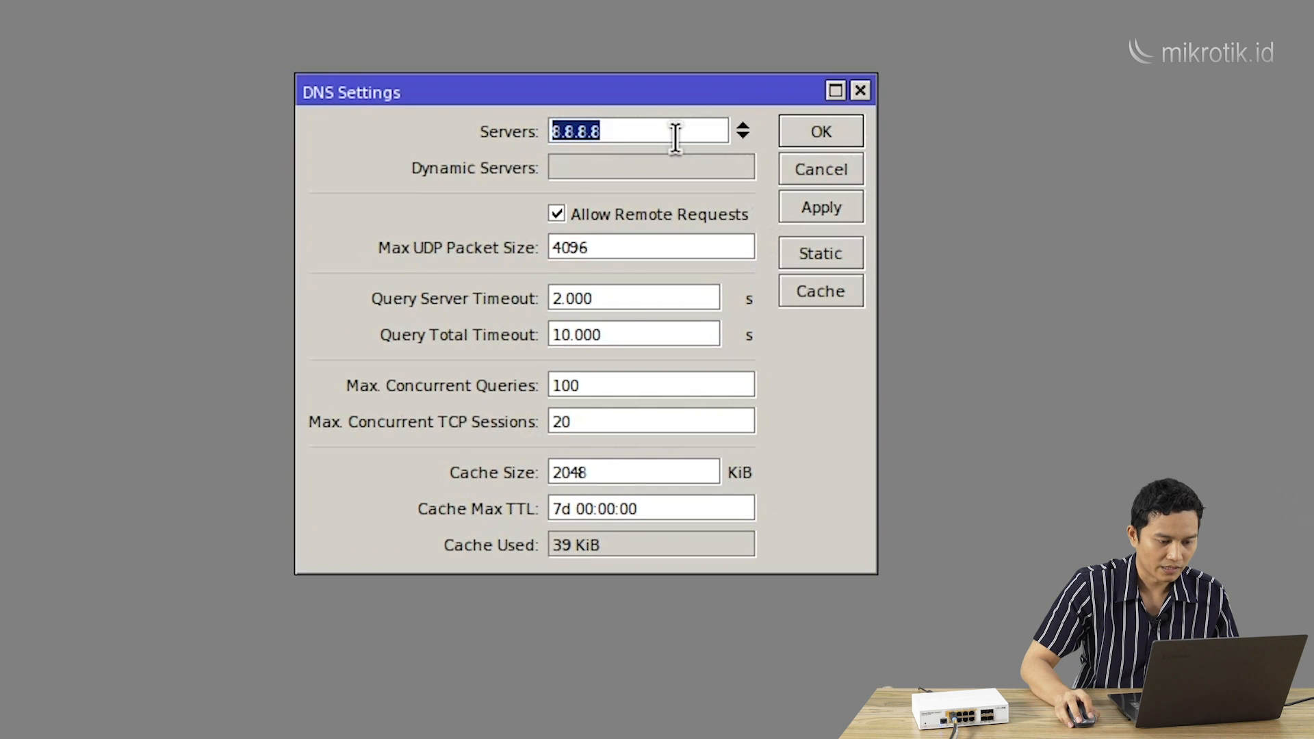
right_click(530, 191)
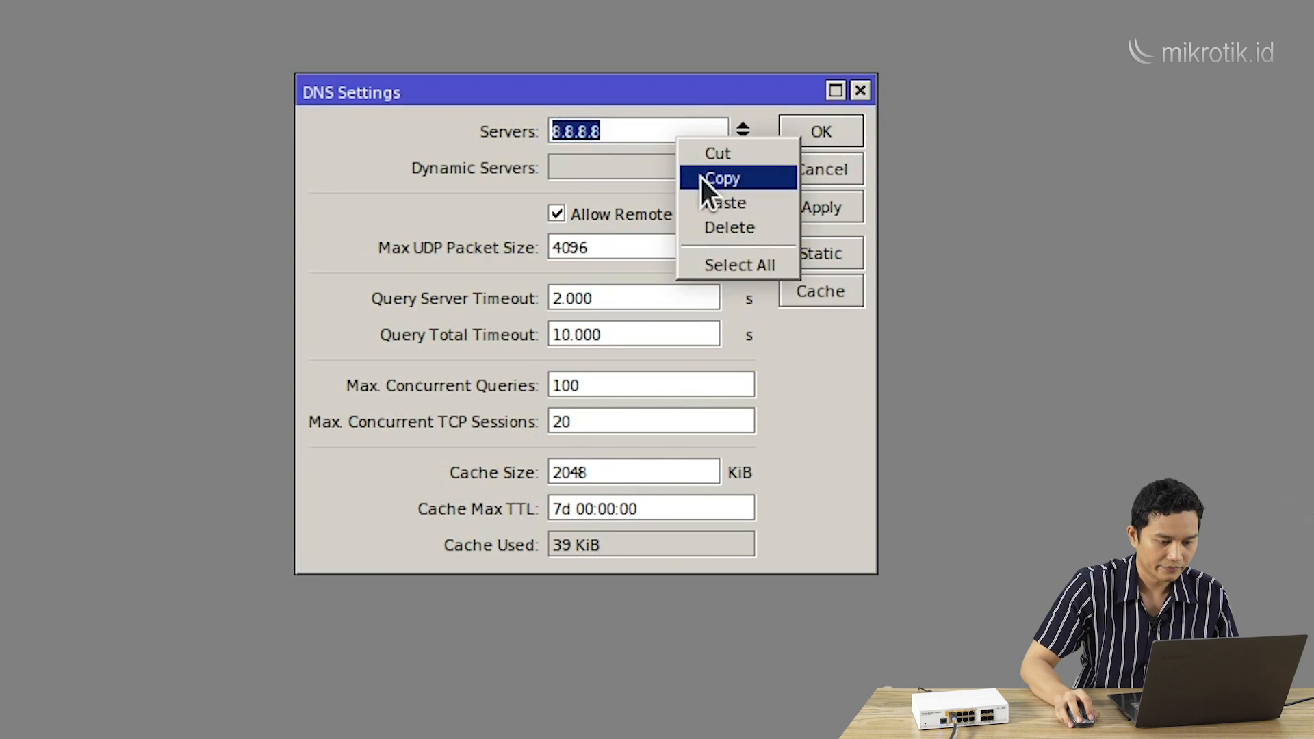
left_click(712, 202)
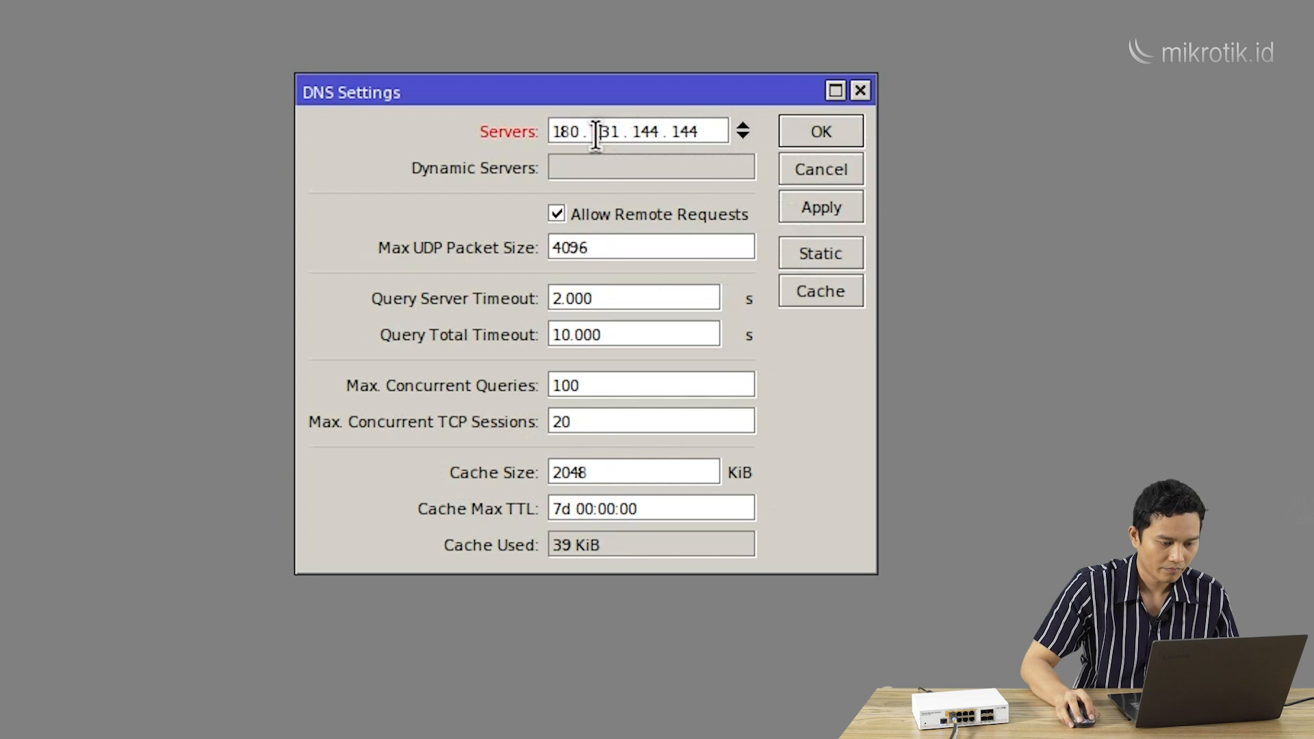
Remove the stray spaces from the pasted server address to make it 180.131.144.144.
key("BackSpace")
key("Right")
key("Right")
key("Right")
key("Right")
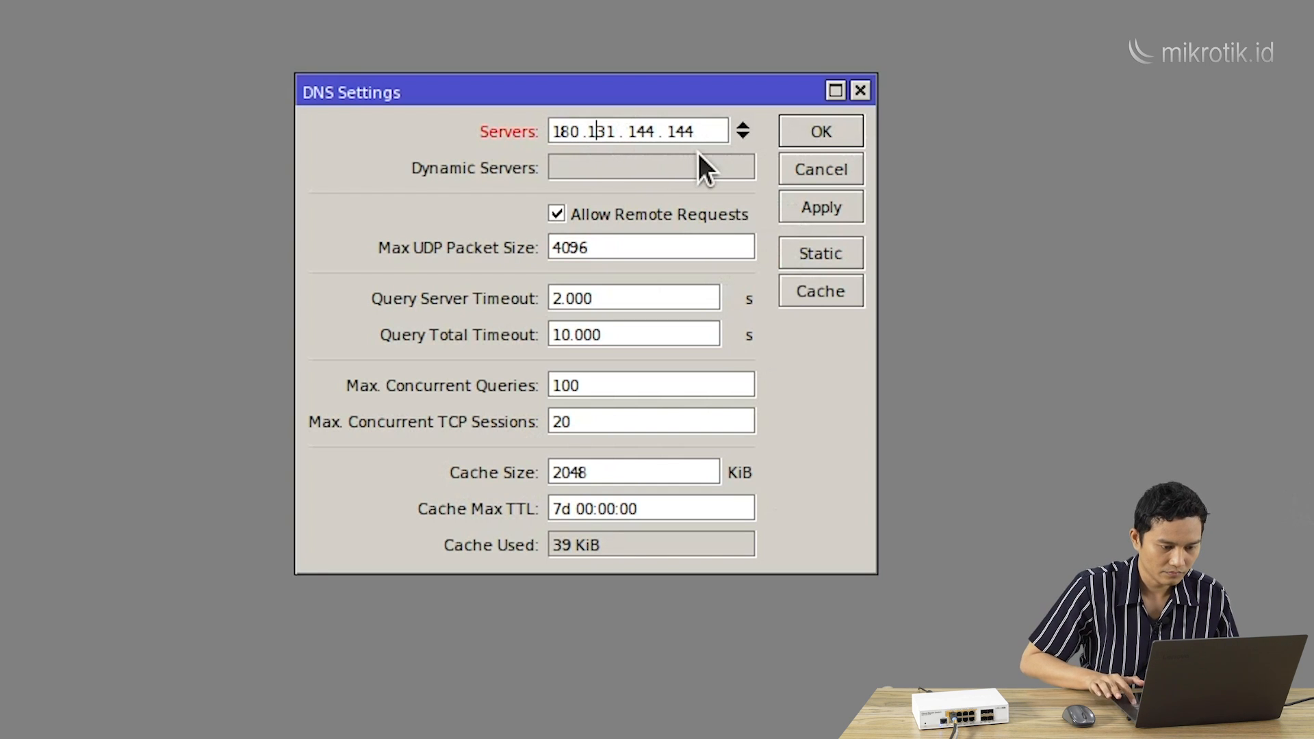
key("BackSpace")
key("Right")
key("BackSpace")
type(".")
key("Right")
key("Right")
key("Right")
key("Right")
key("Right")
key("Right")
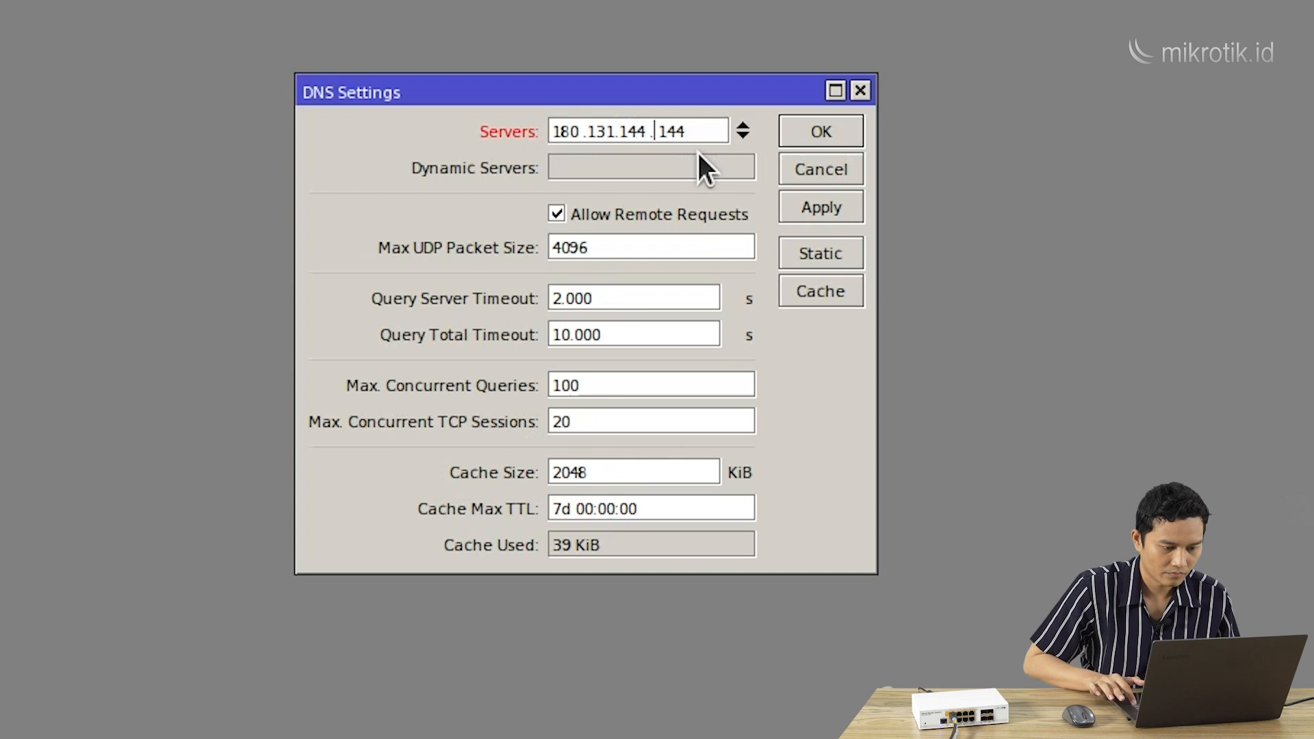
key("BackSpace")
key("Left")
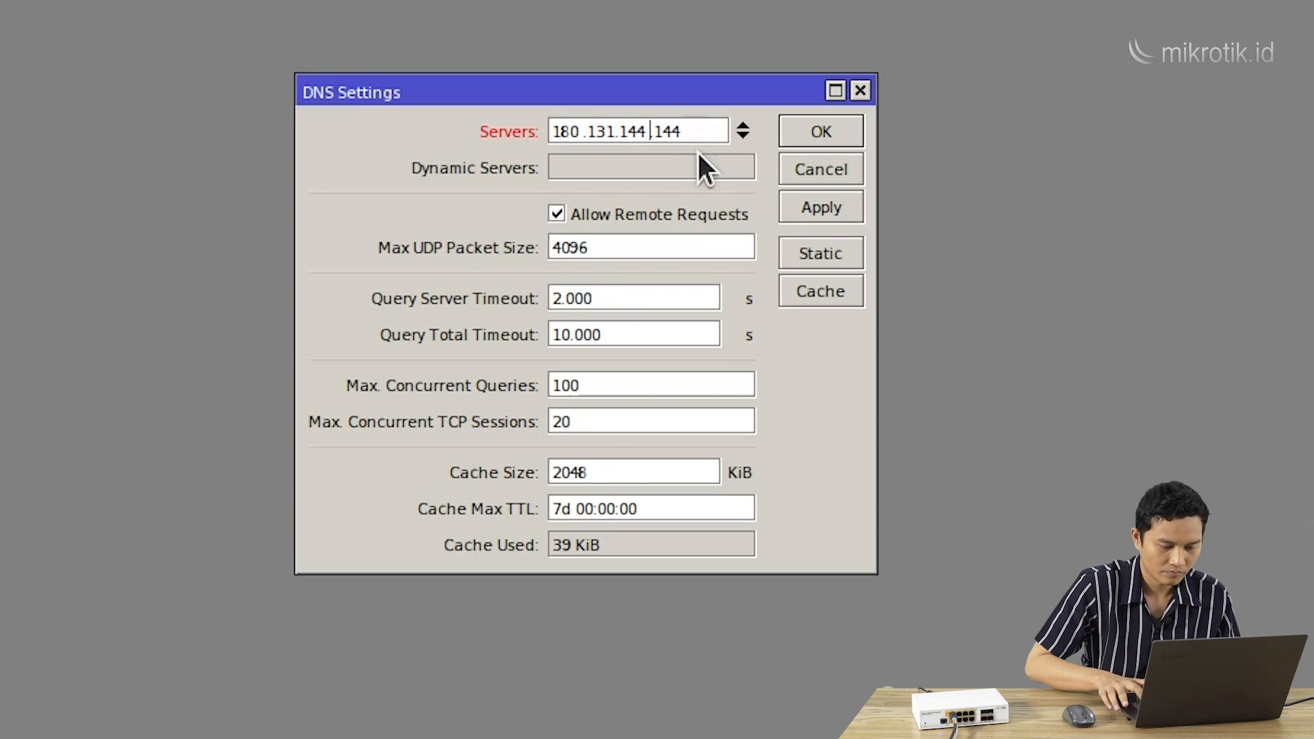
key("BackSpace")
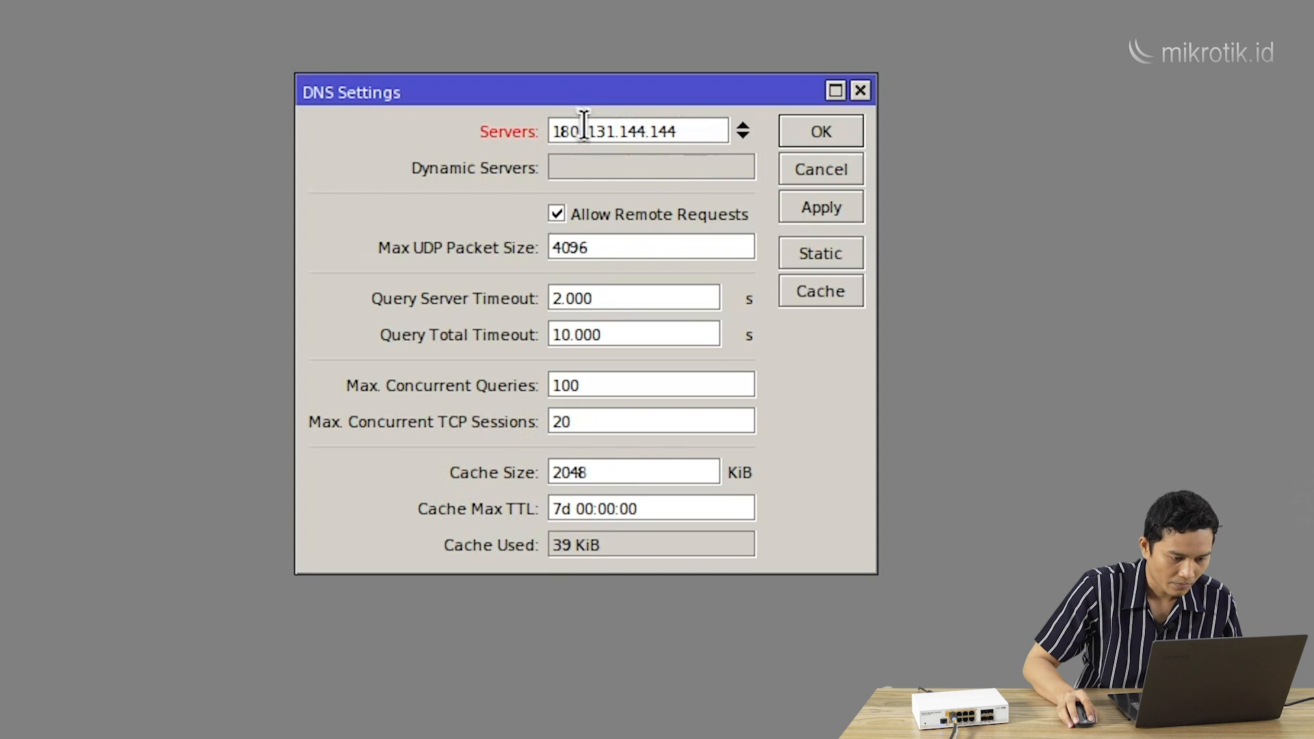
key("BackSpace")
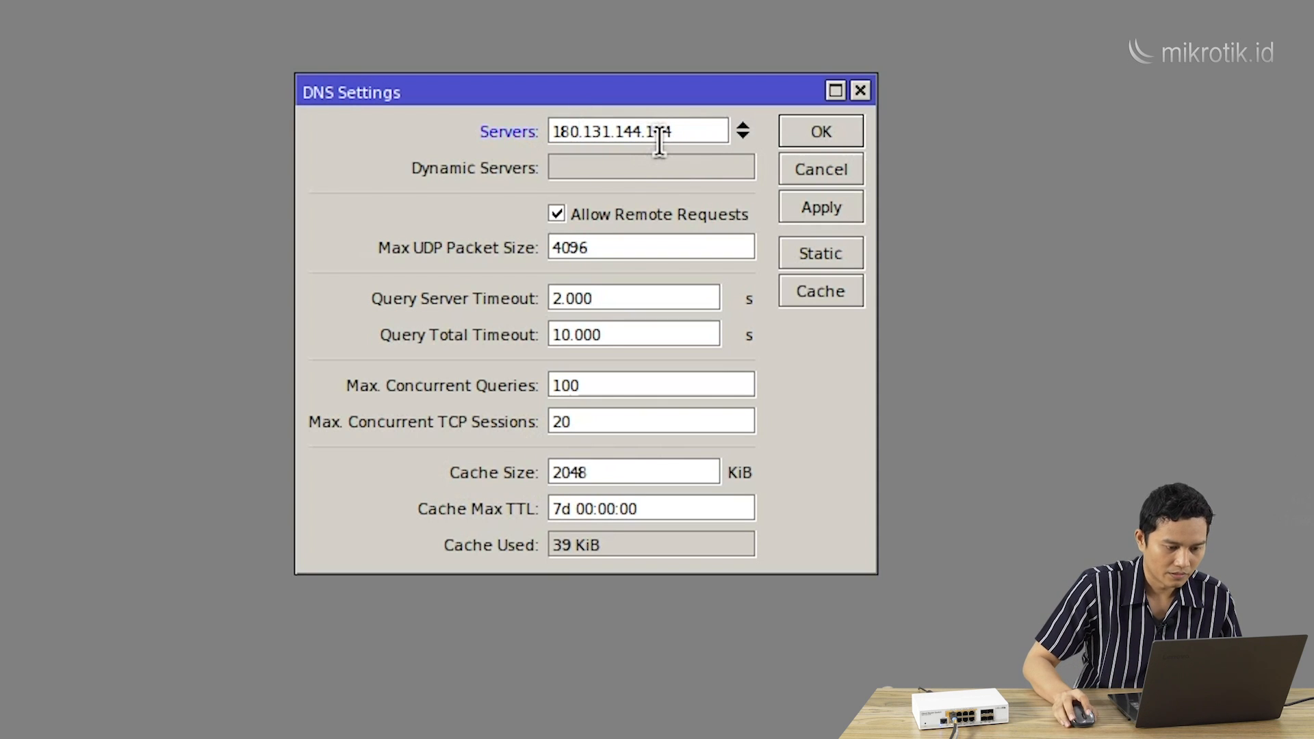
Add 180.131.145.145 as the second DNS server and apply the DNS settings.
left_click(742, 135)
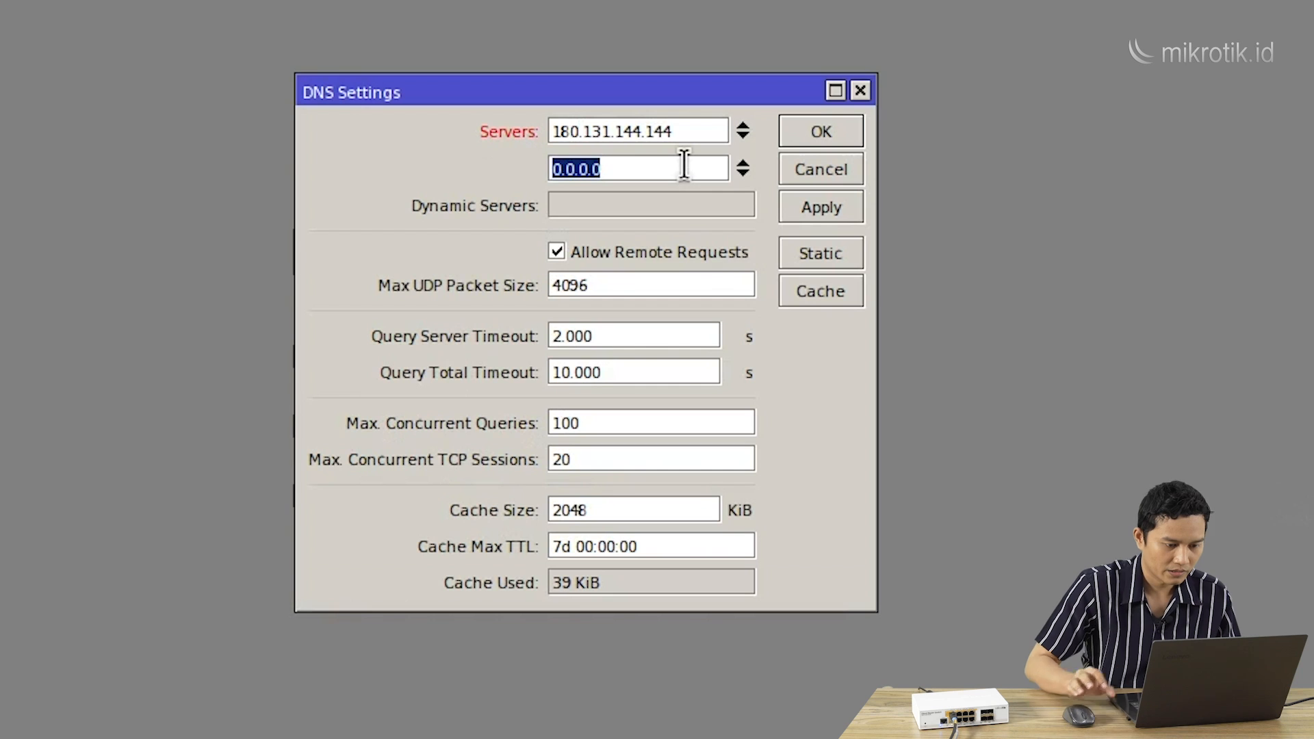
type("18")
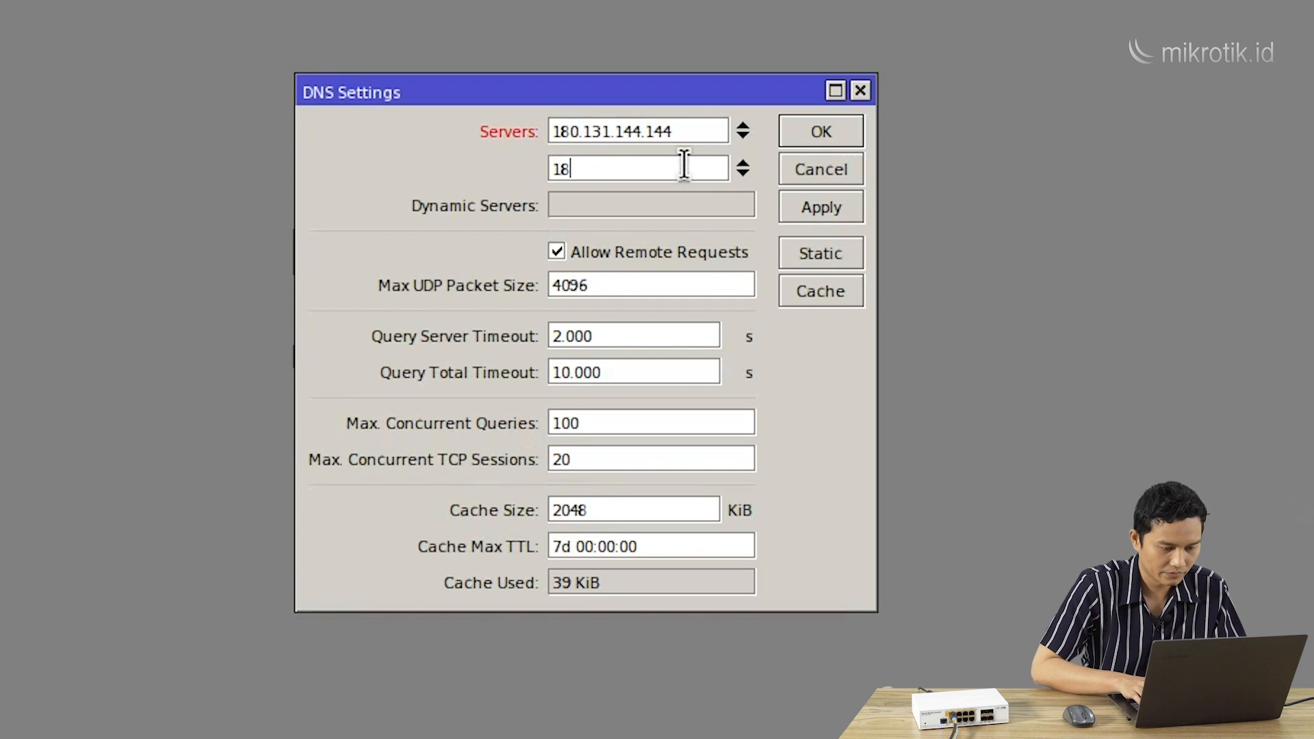
type("0.13")
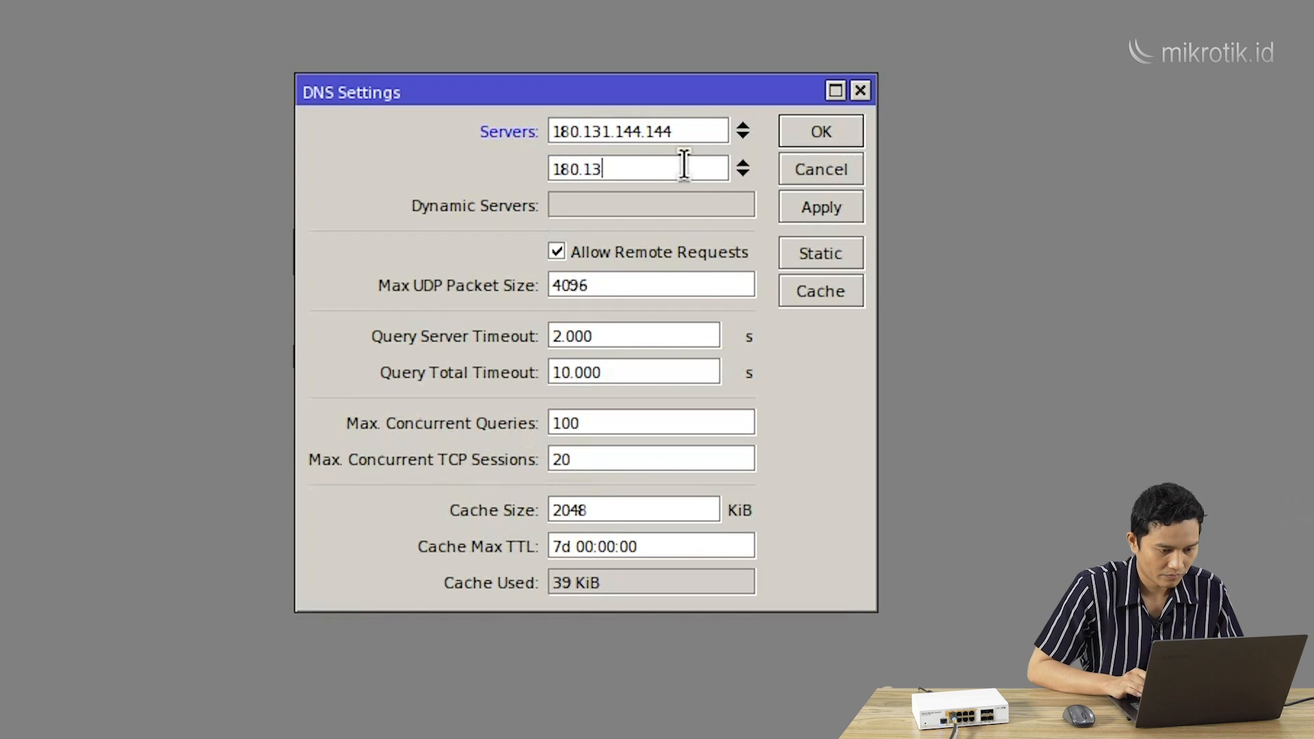
type("1.145.145")
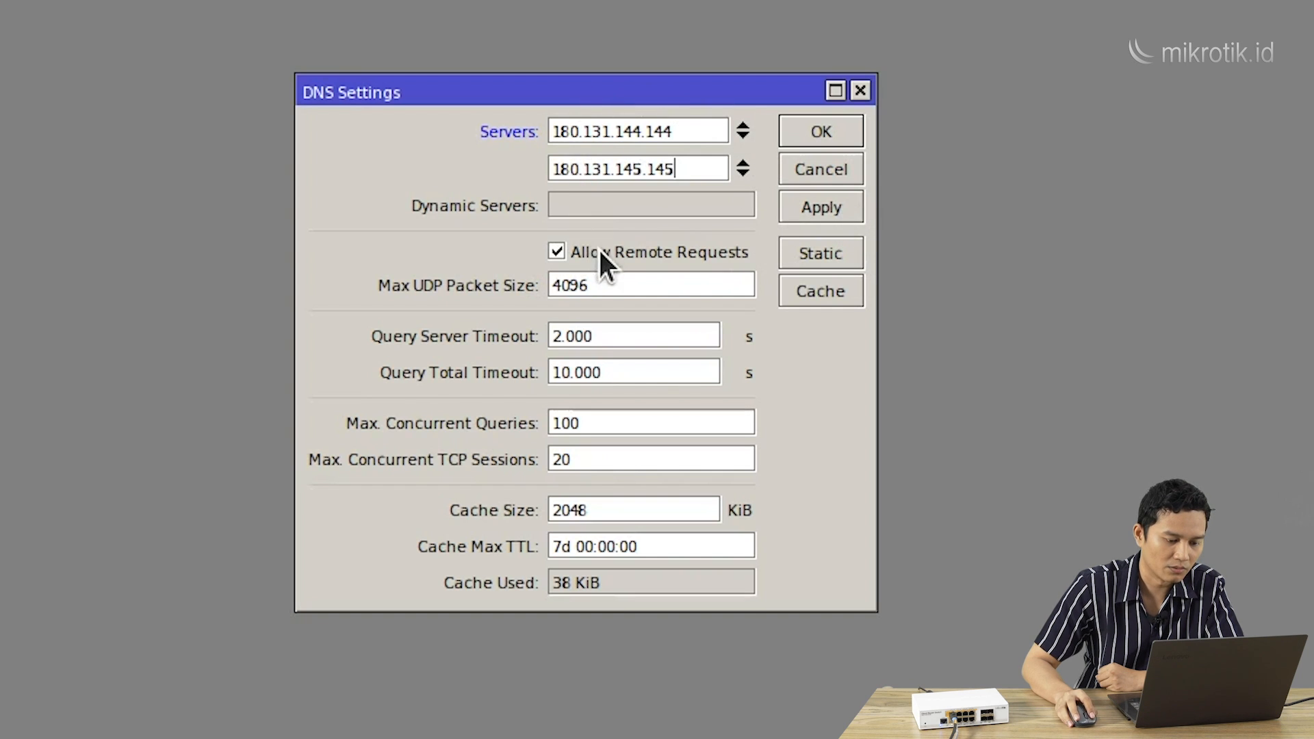
left_click(793, 205)
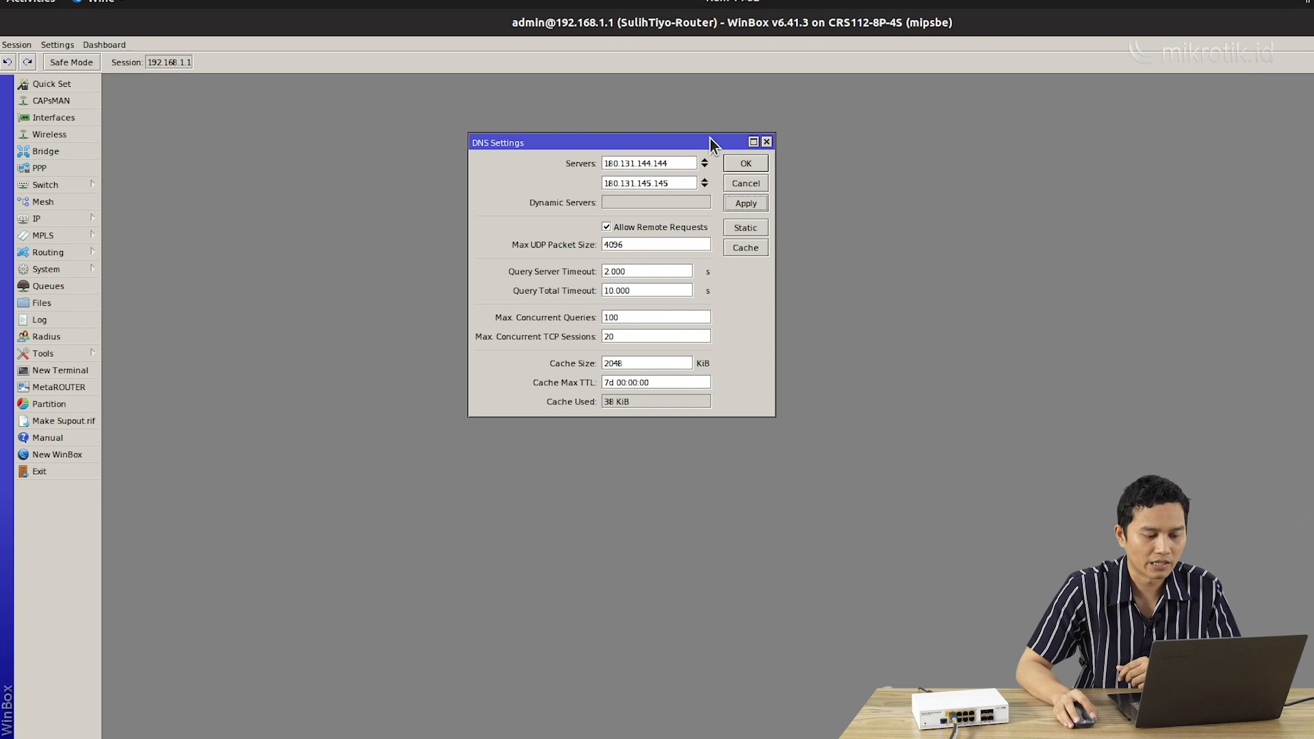
Review the two server entries in the DNS settings and close the dialog.
left_click(671, 184)
left_click(678, 163)
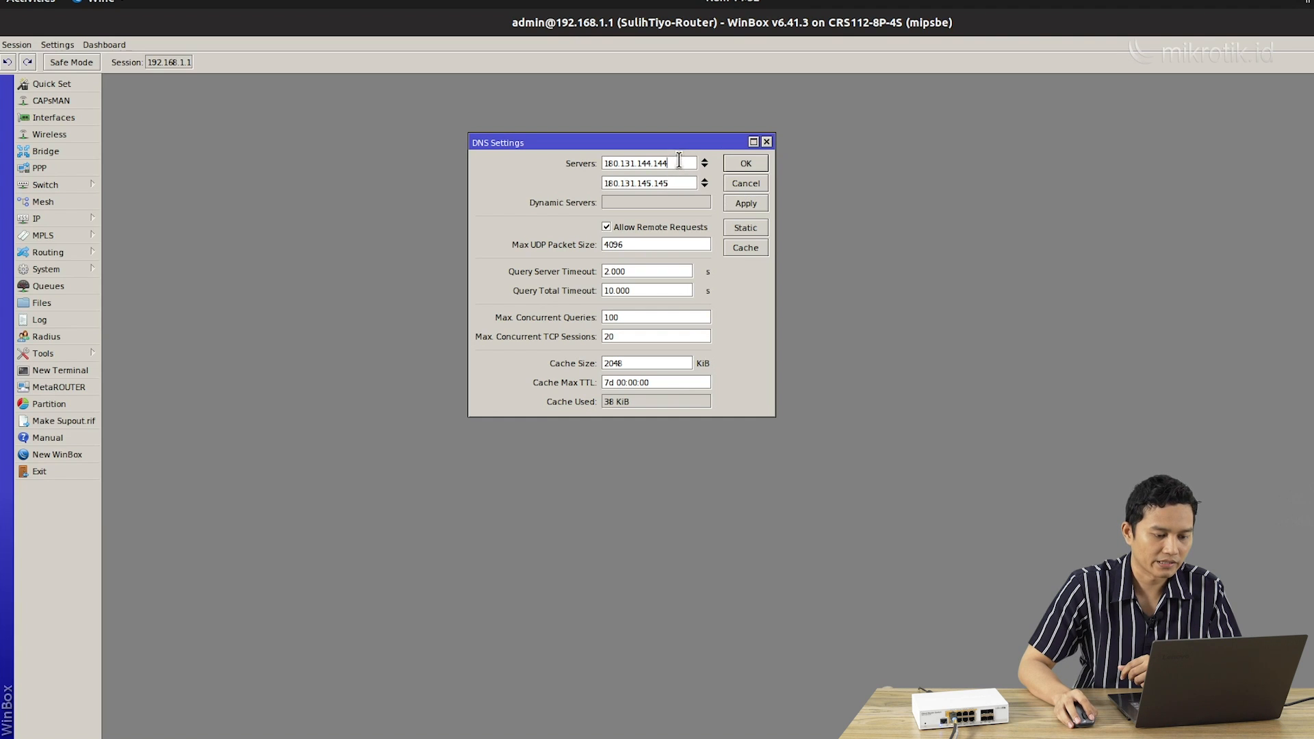
left_click(676, 178)
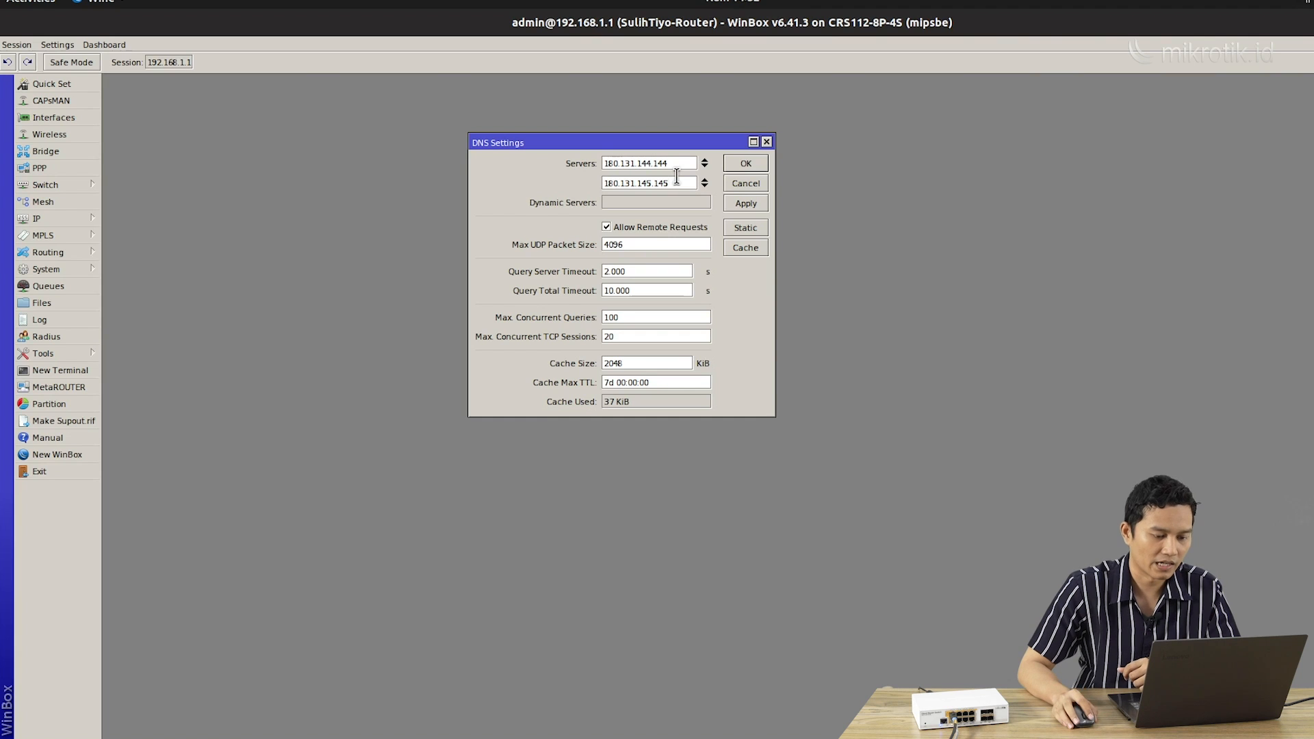
left_click(735, 181)
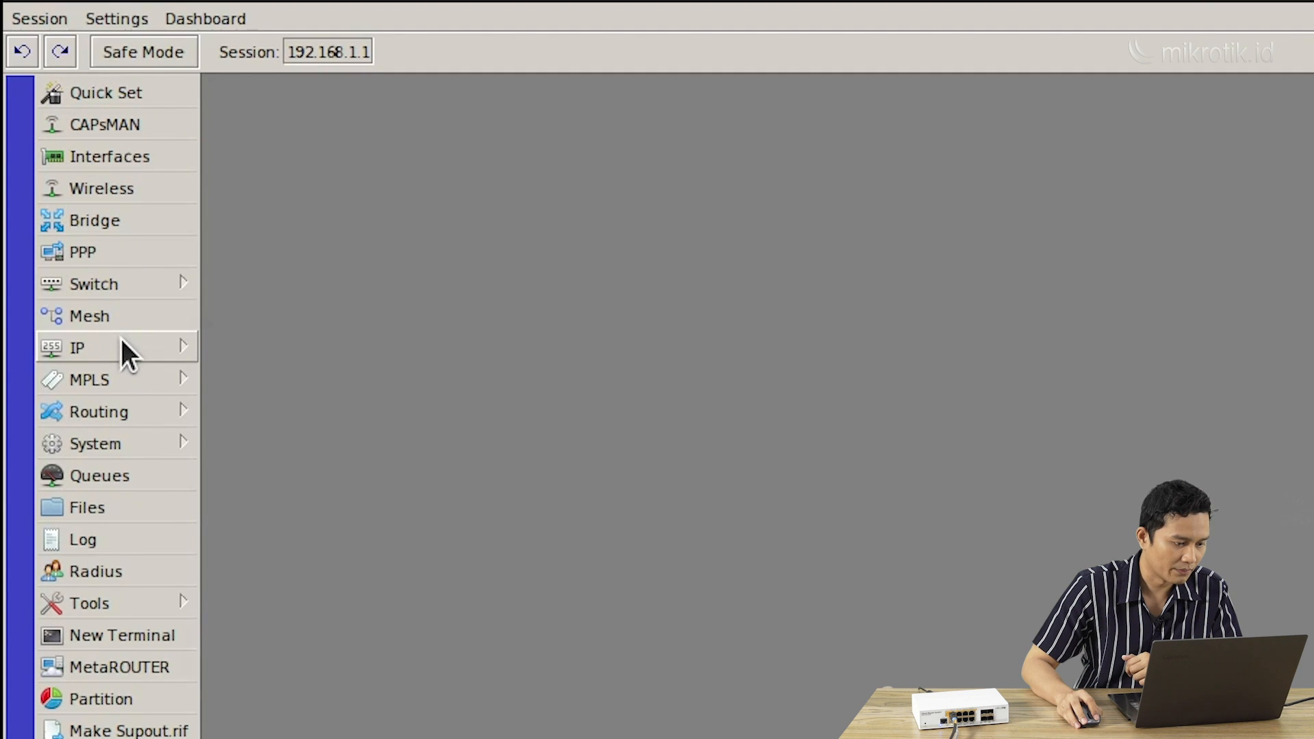
Open the router's firewall configuration and show its NAT rules.
left_click(121, 335)
left_click(281, 606)
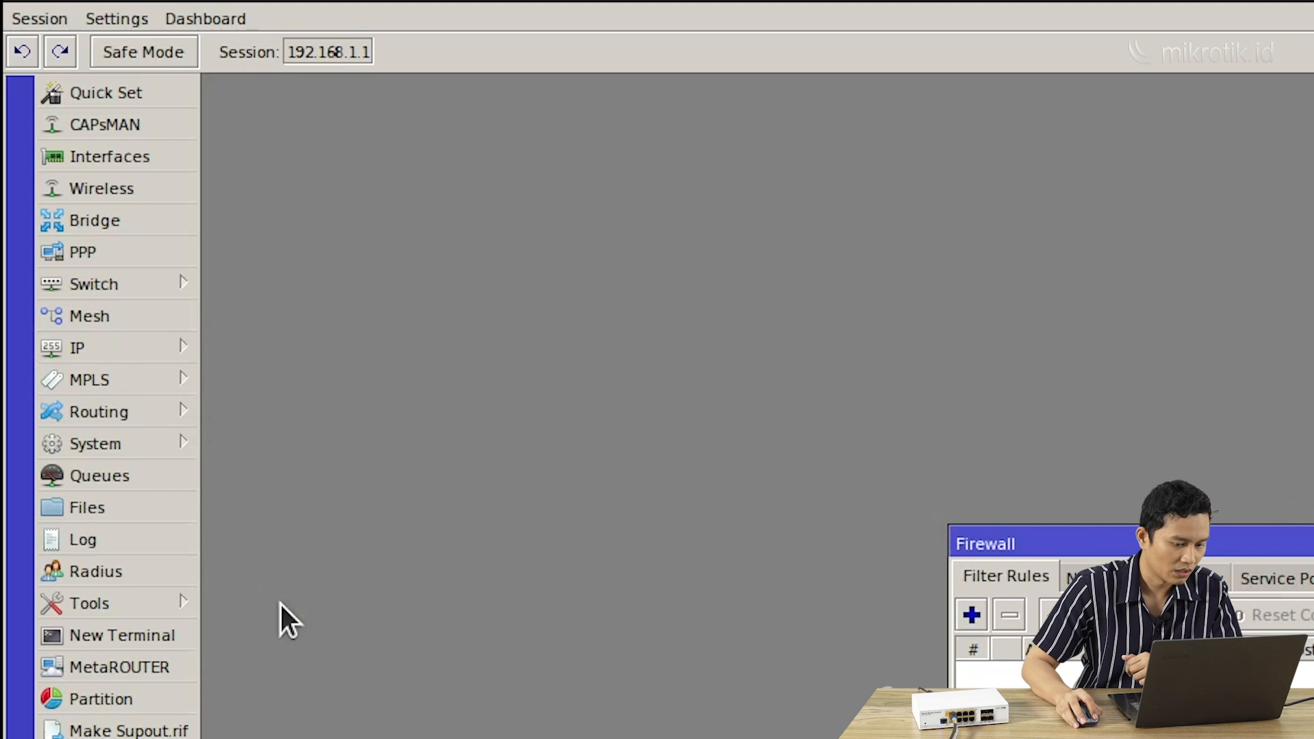
left_click_drag(1072, 547, 945, 284)
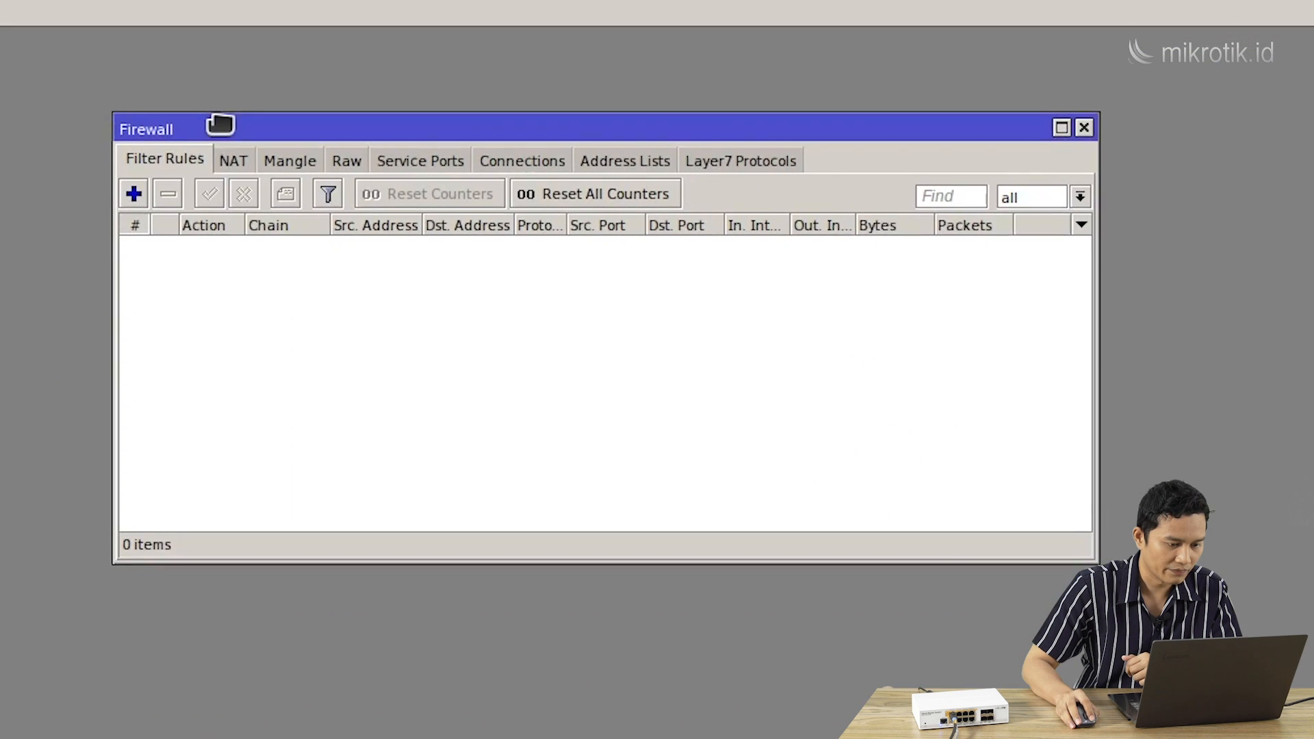
left_click(232, 158)
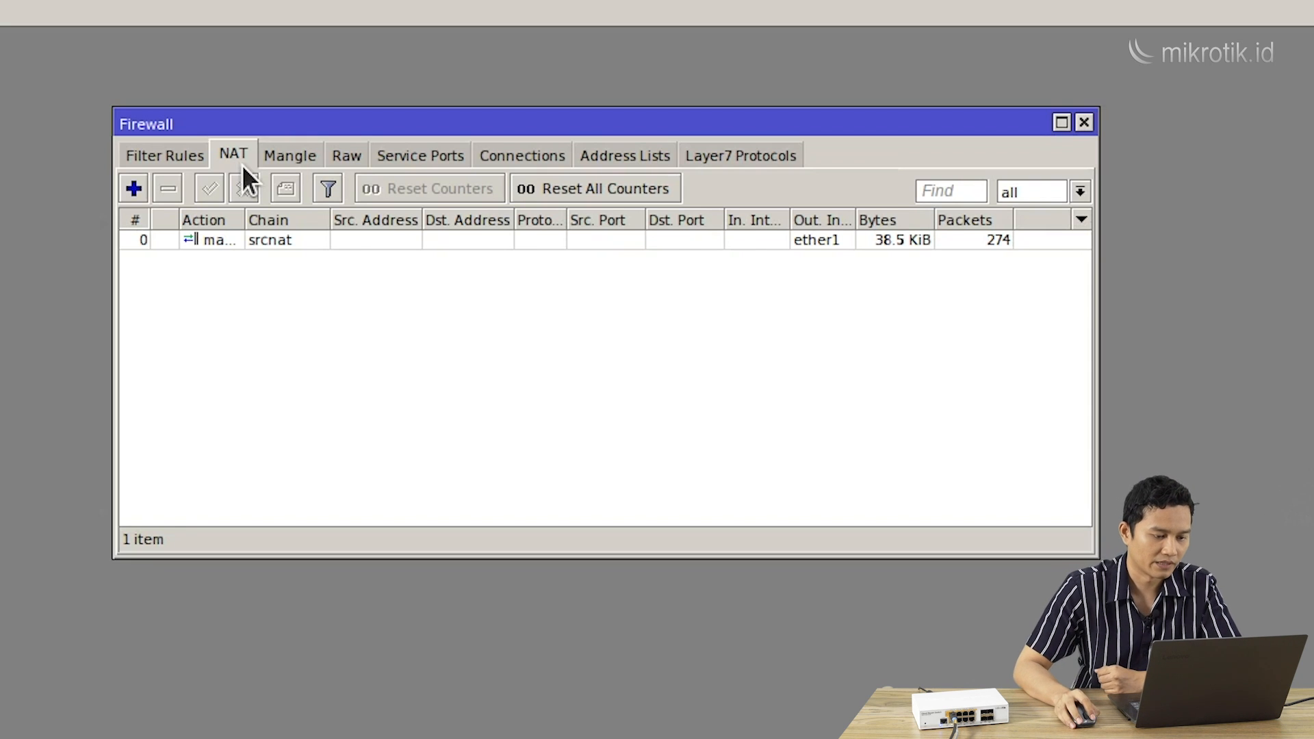
left_click_drag(283, 118, 283, 90)
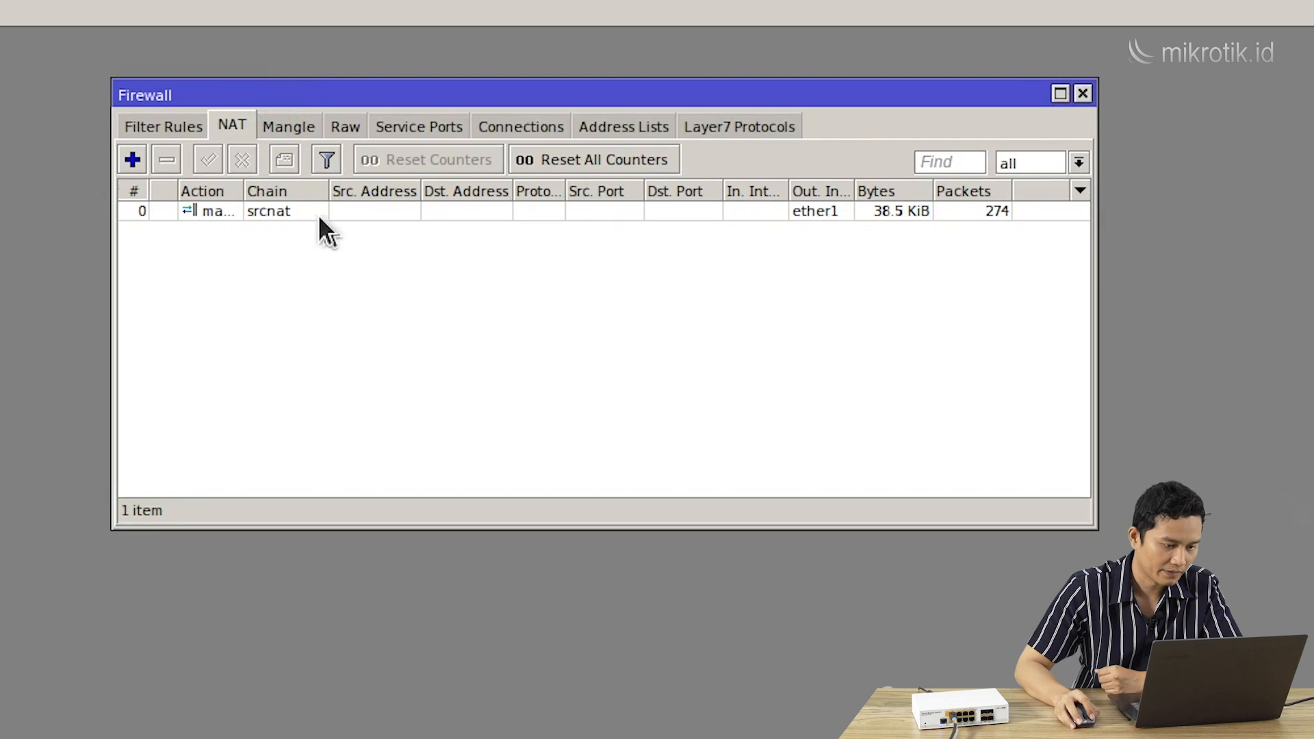
Start a new NAT rule and set its chain to dstnat.
left_click(131, 161)
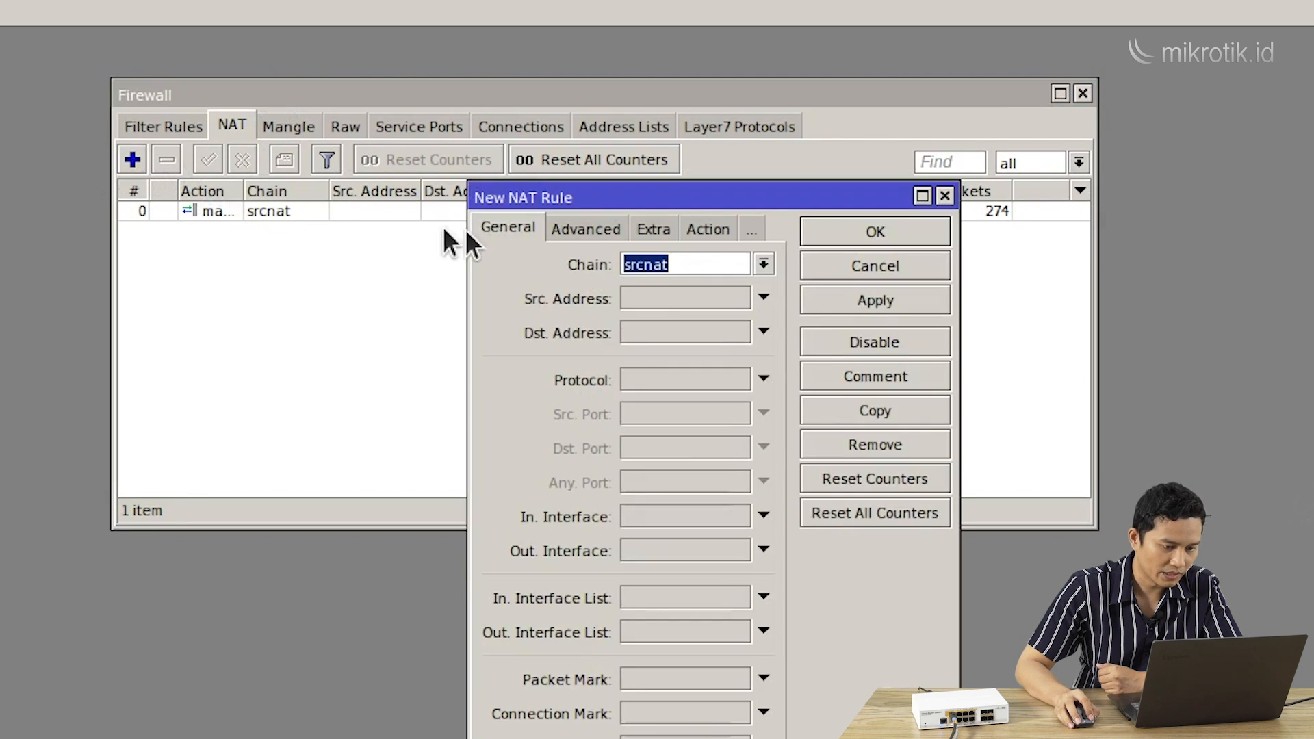
left_click_drag(541, 200, 227, 266)
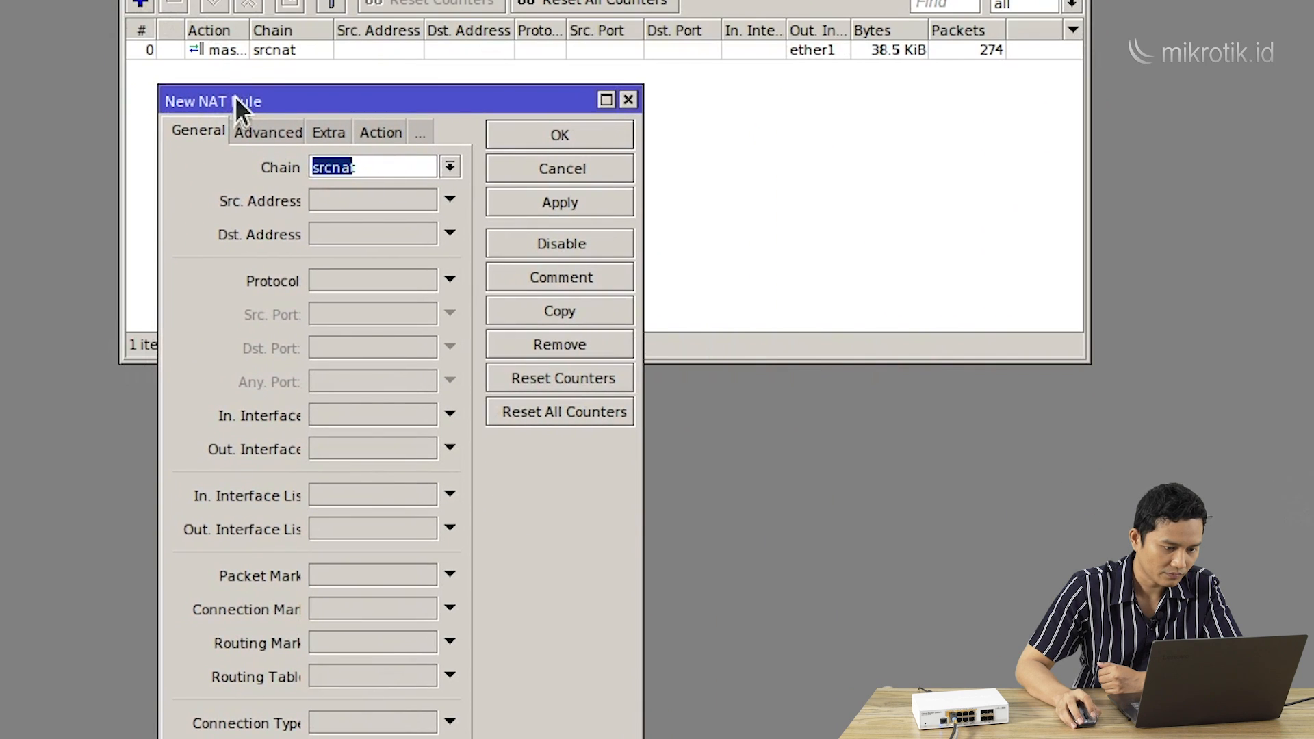
left_click(450, 167)
left_click(430, 185)
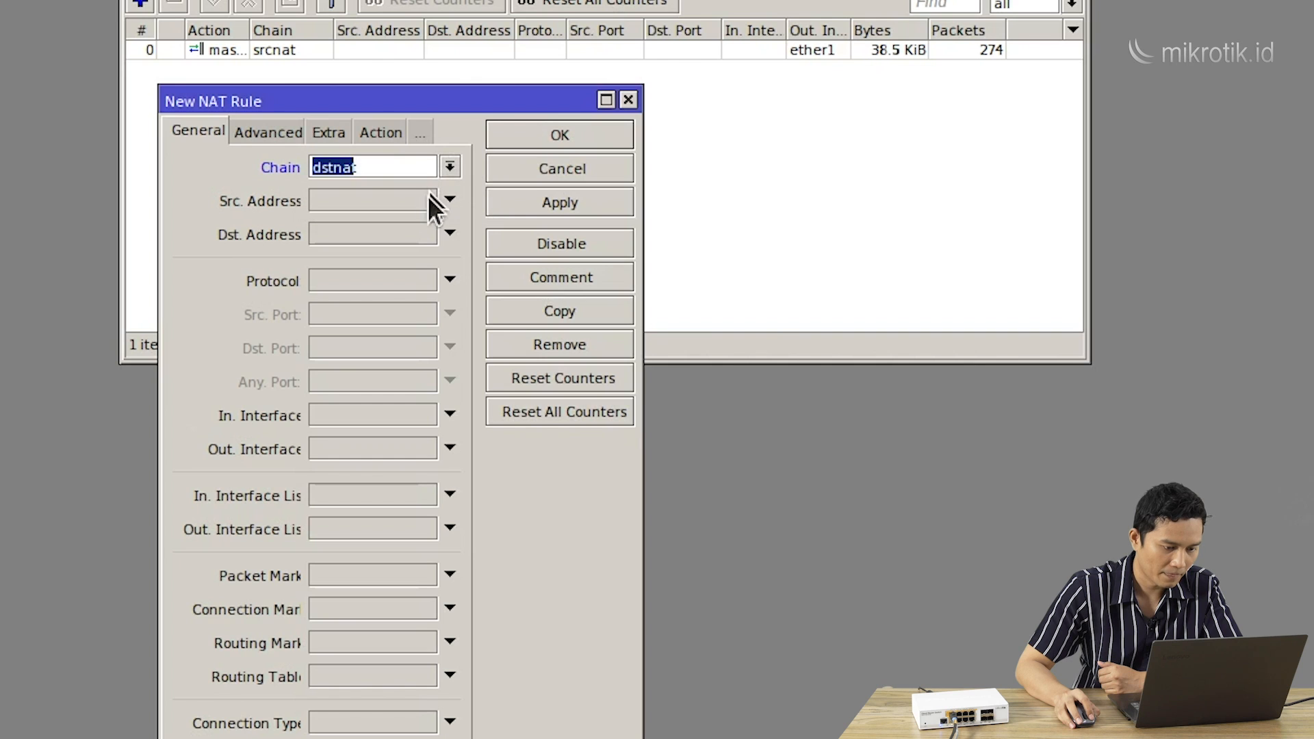
Set the new NAT rule's protocol to udp and its destination port to 53.
left_click(382, 285)
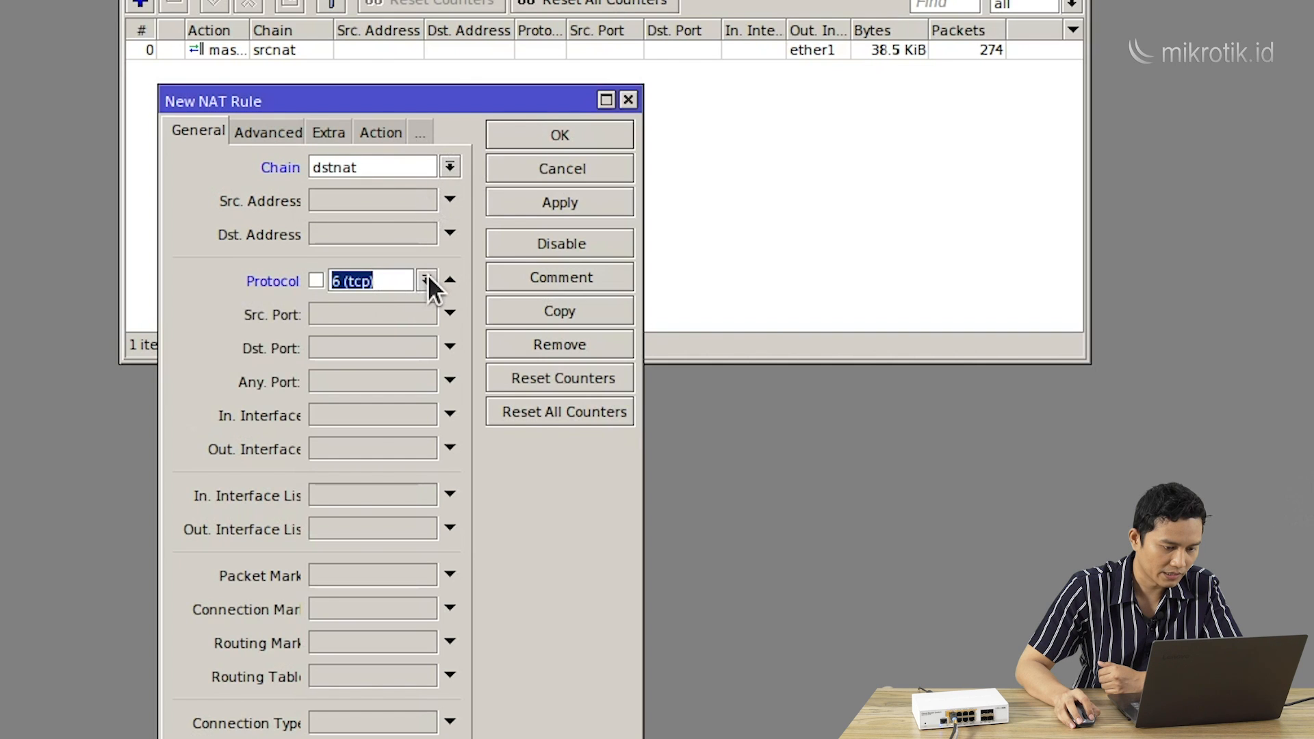
left_click(427, 280)
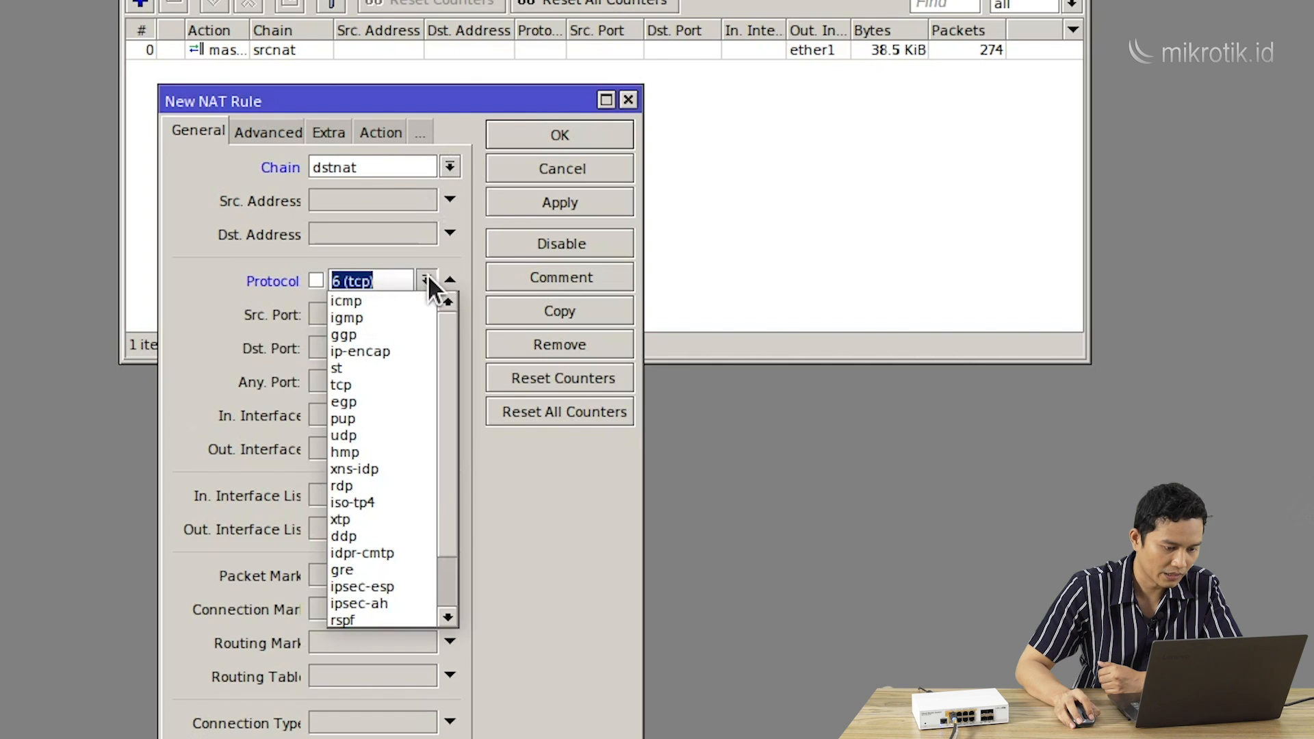
left_click(369, 431)
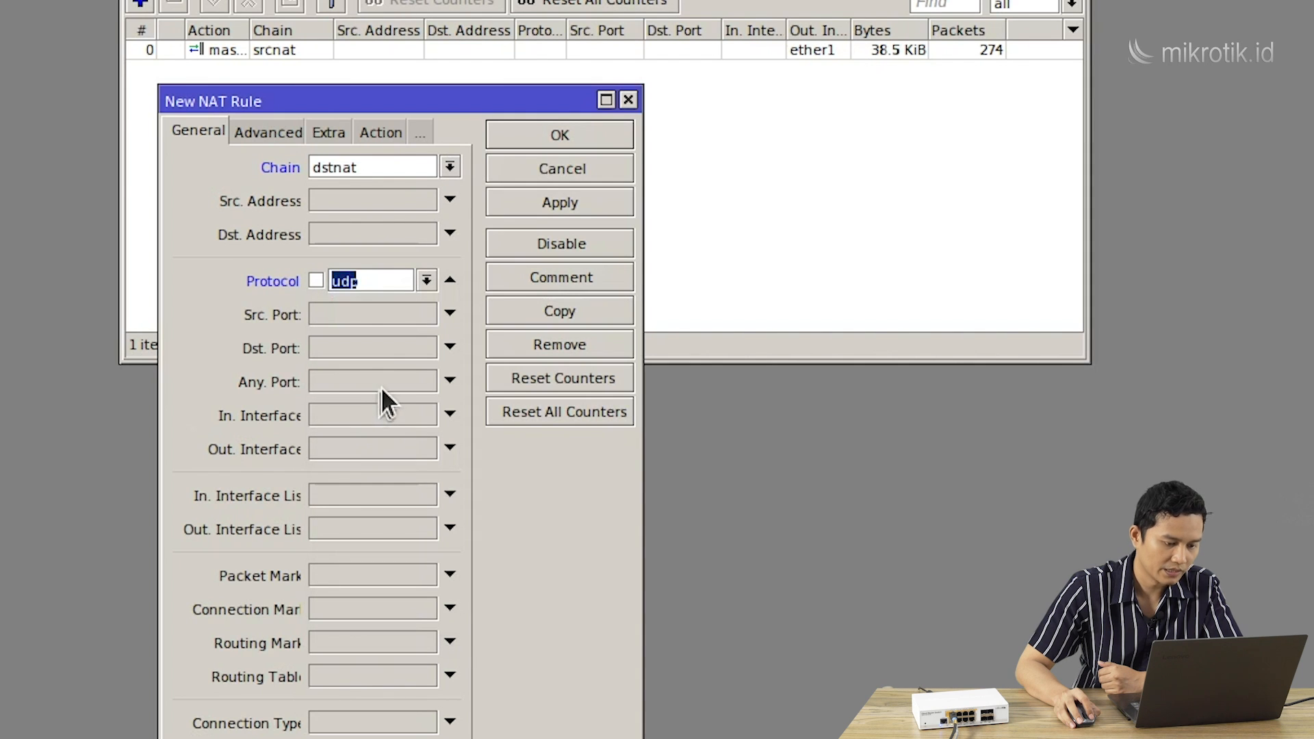
left_click(384, 347)
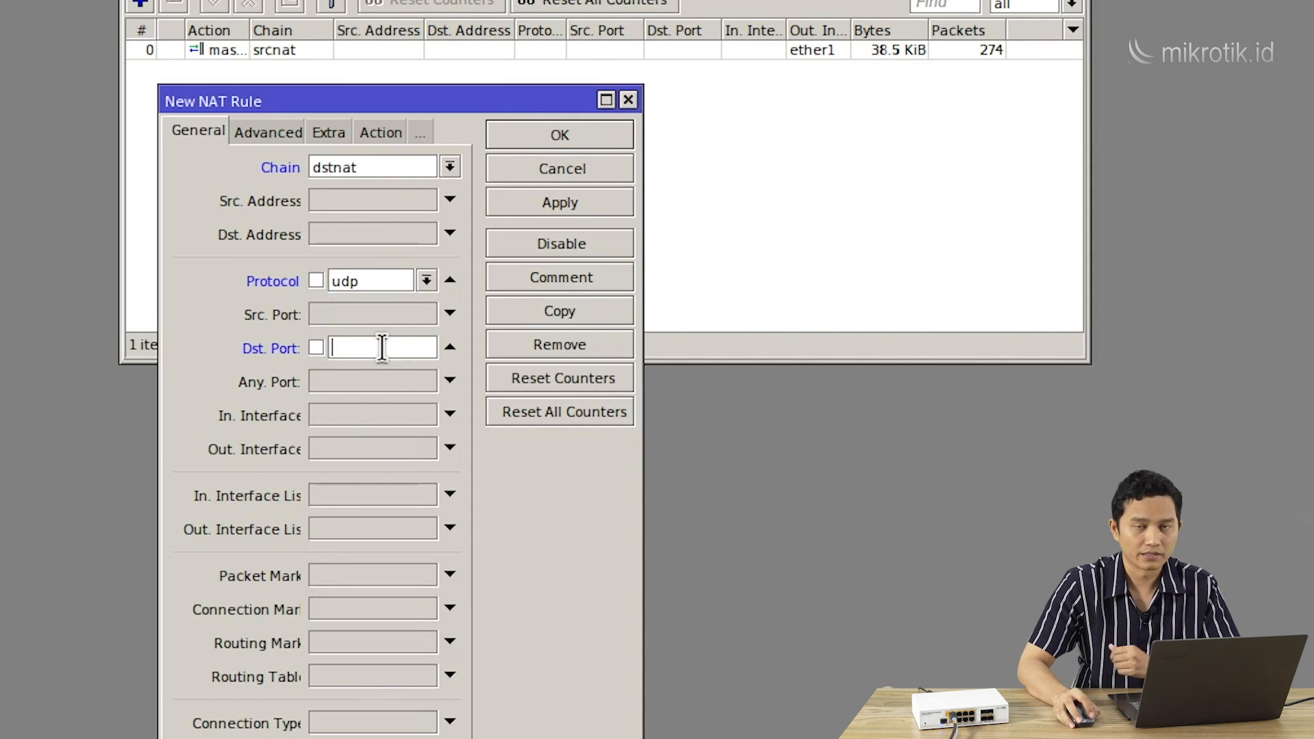
type("53")
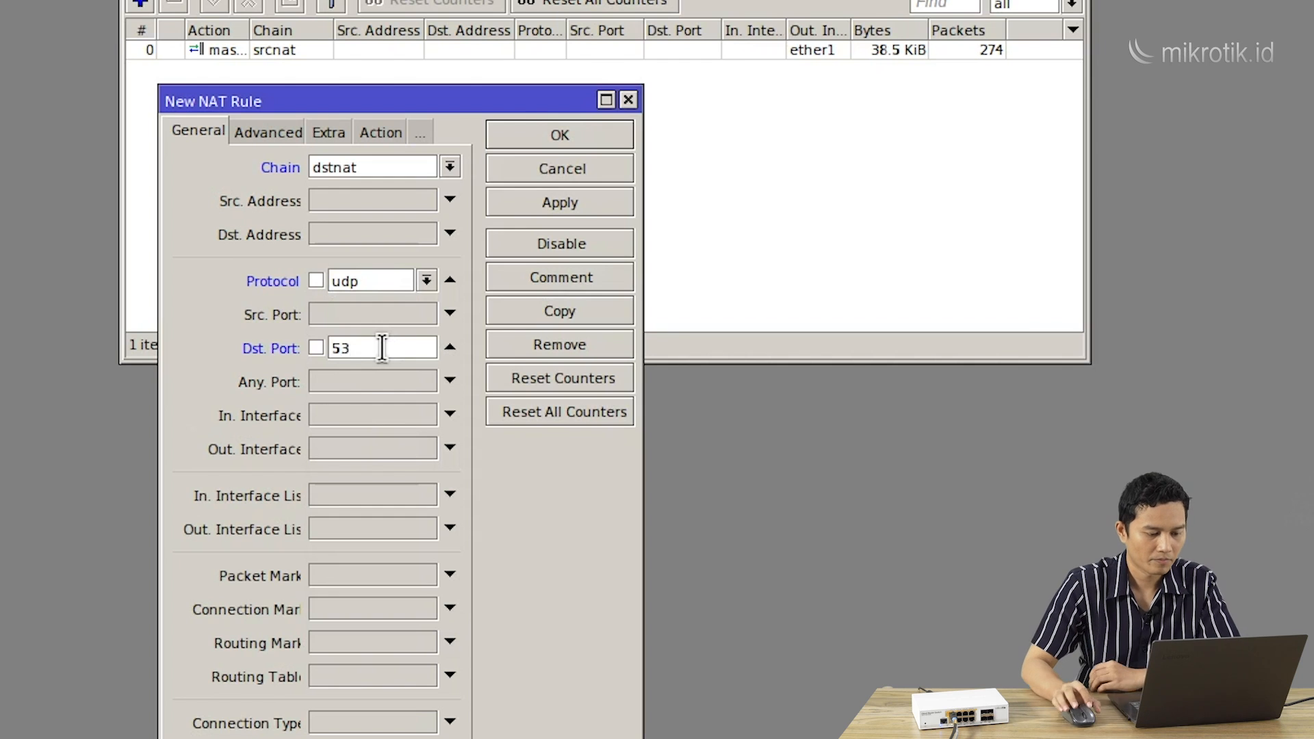
Set the new NAT rule's incoming interface to ether2 and widen the rule dialog.
left_click(367, 413)
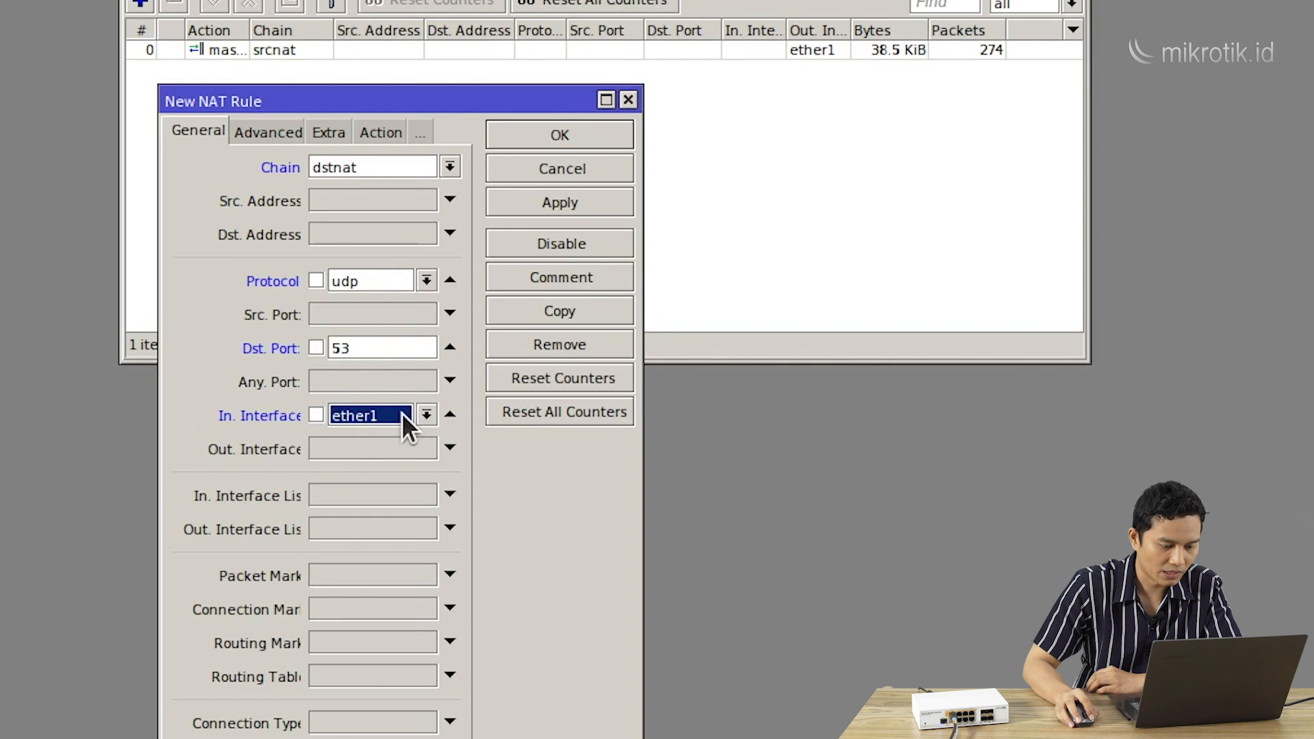
left_click(403, 415)
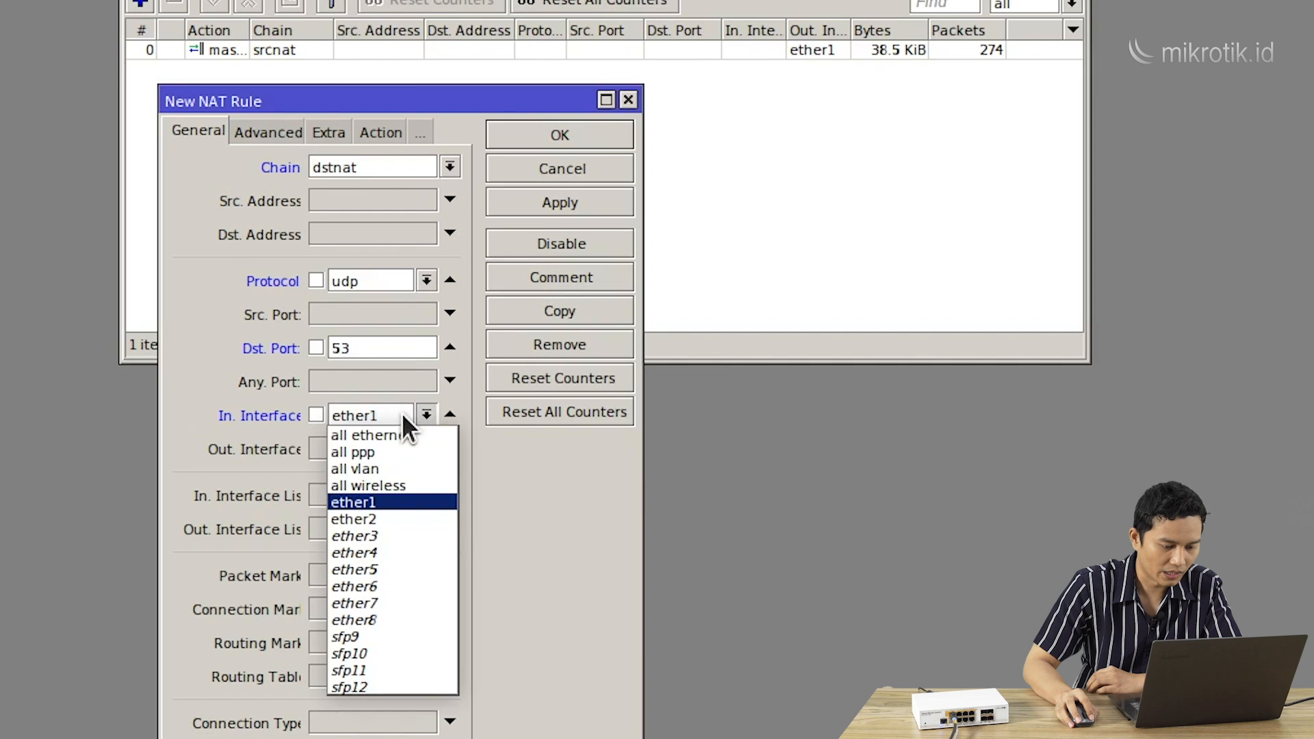
left_click(378, 519)
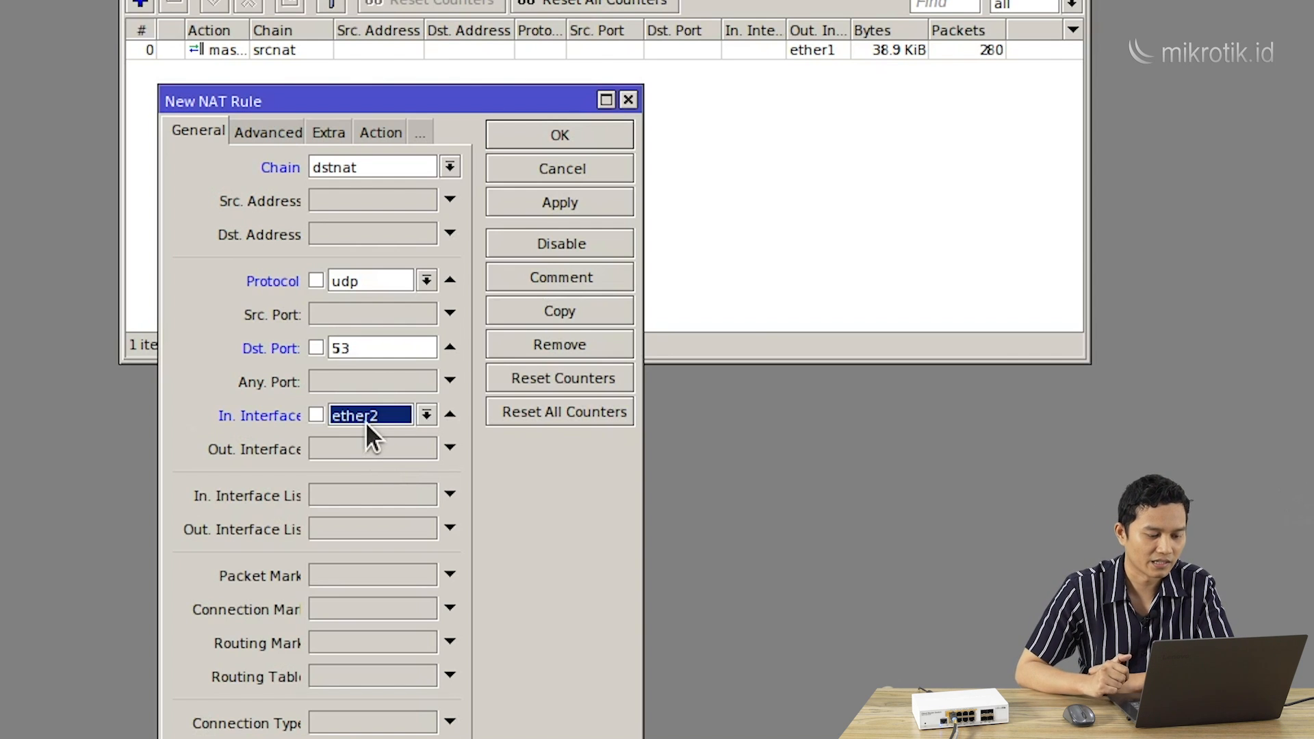
left_click(426, 416)
left_click(425, 417)
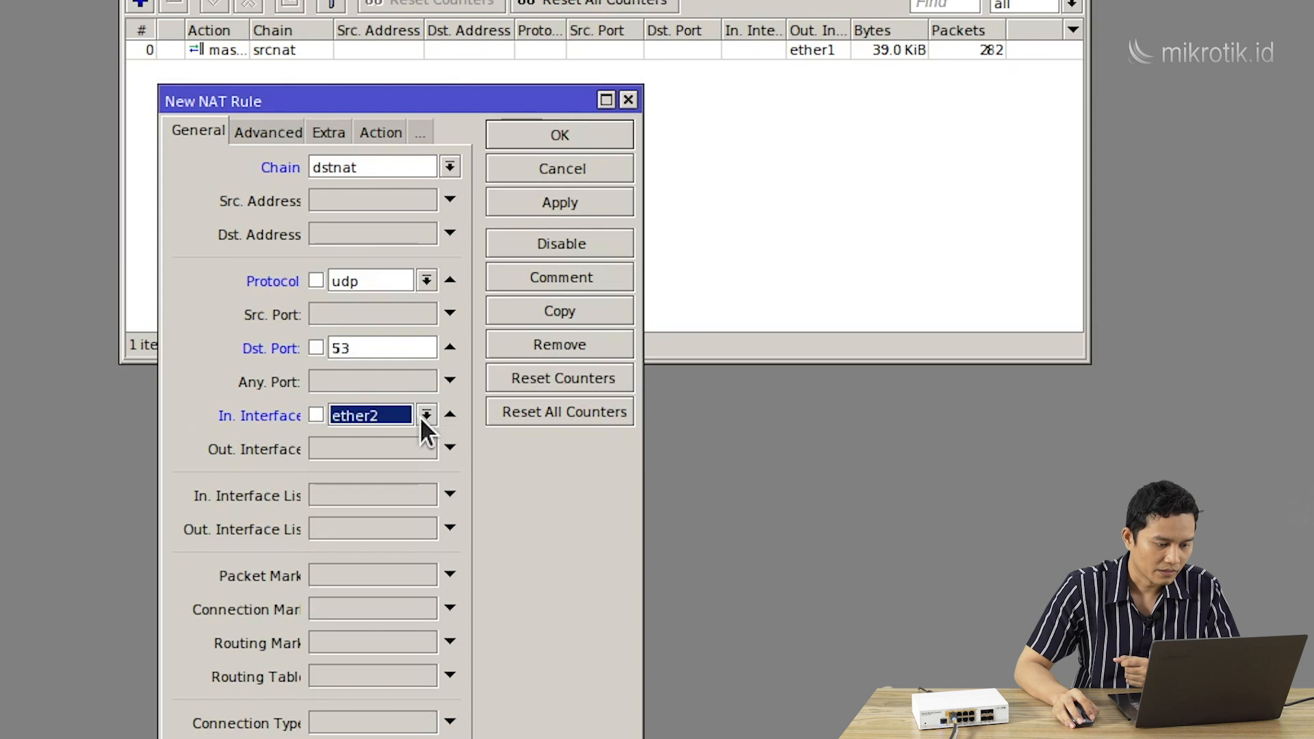
left_click_drag(642, 514, 825, 503)
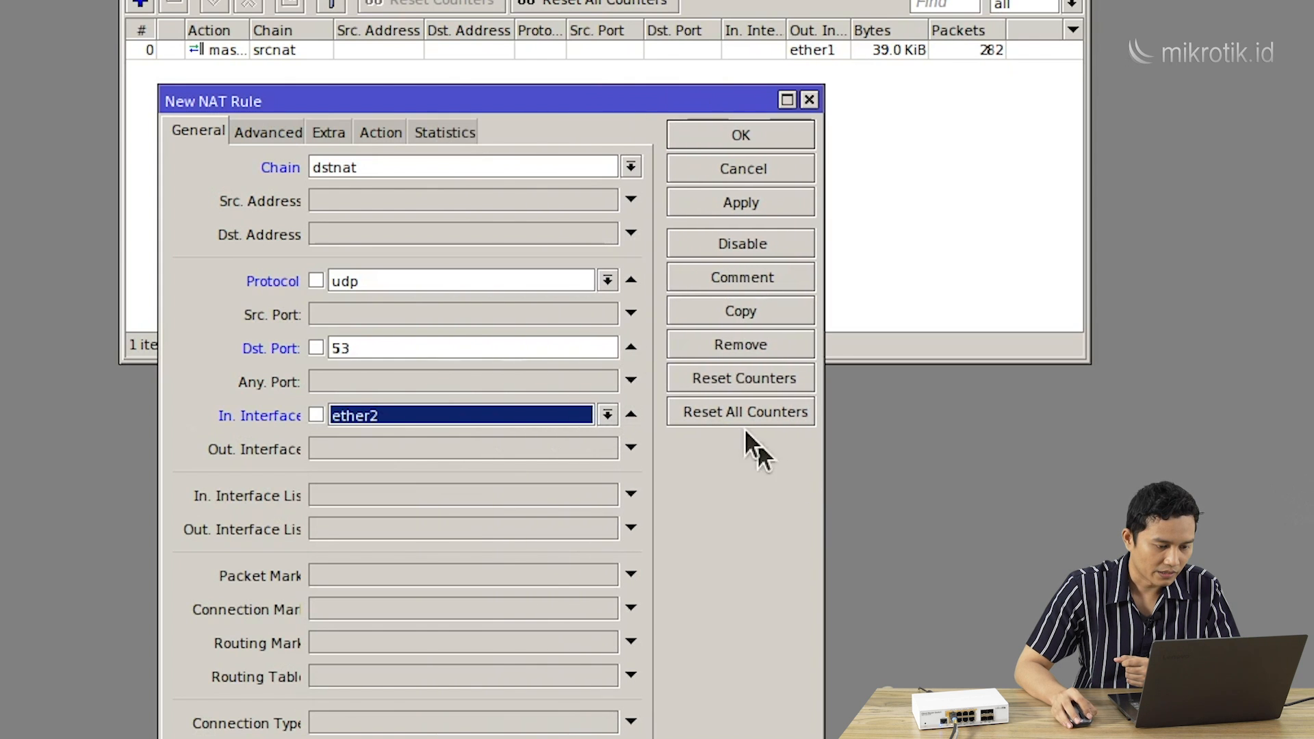
Set the udp rule's action to redirect with destination port 53 and save the rule.
left_click(375, 137)
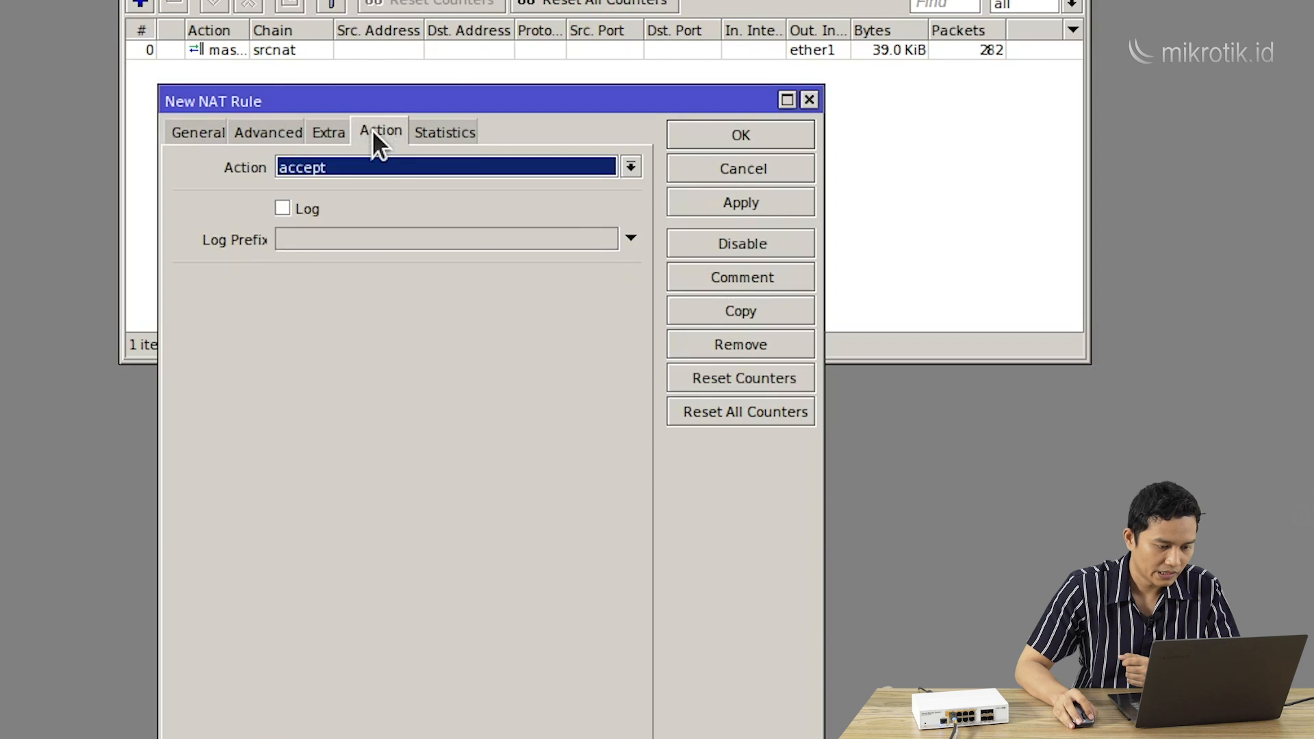
left_click(395, 169)
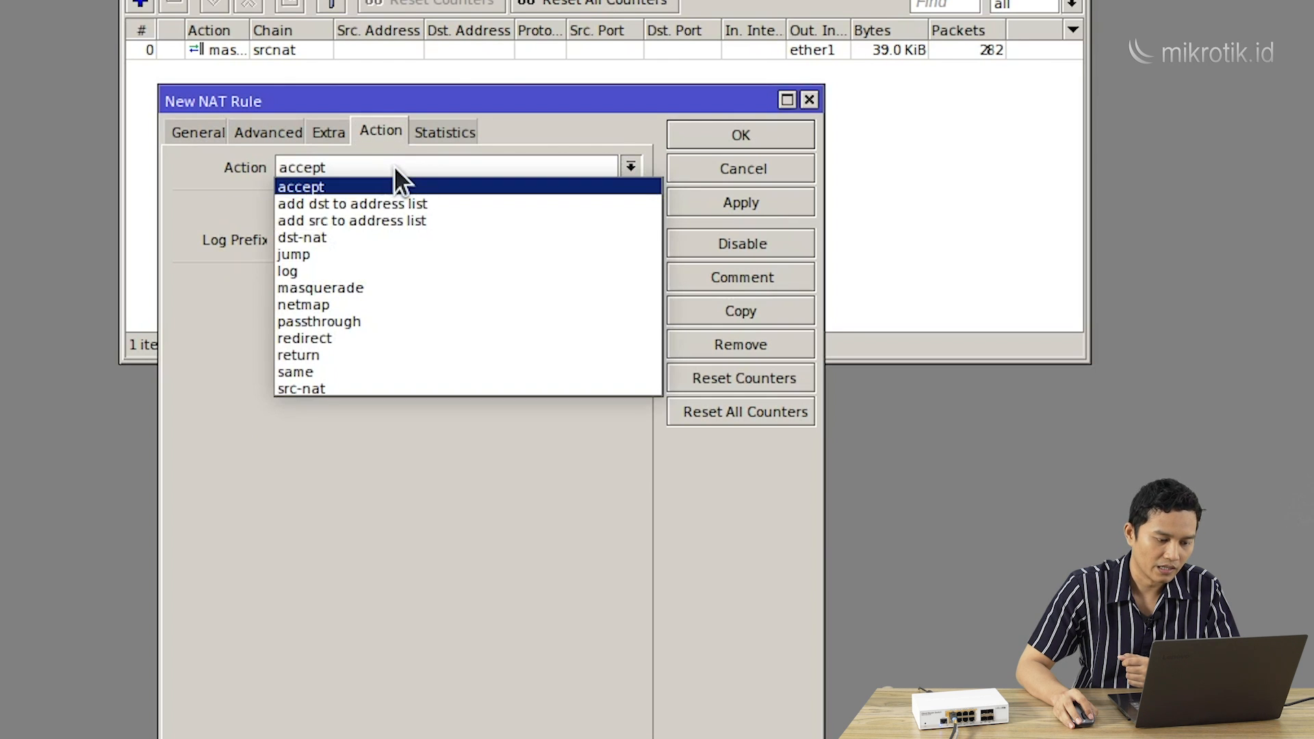
left_click(367, 337)
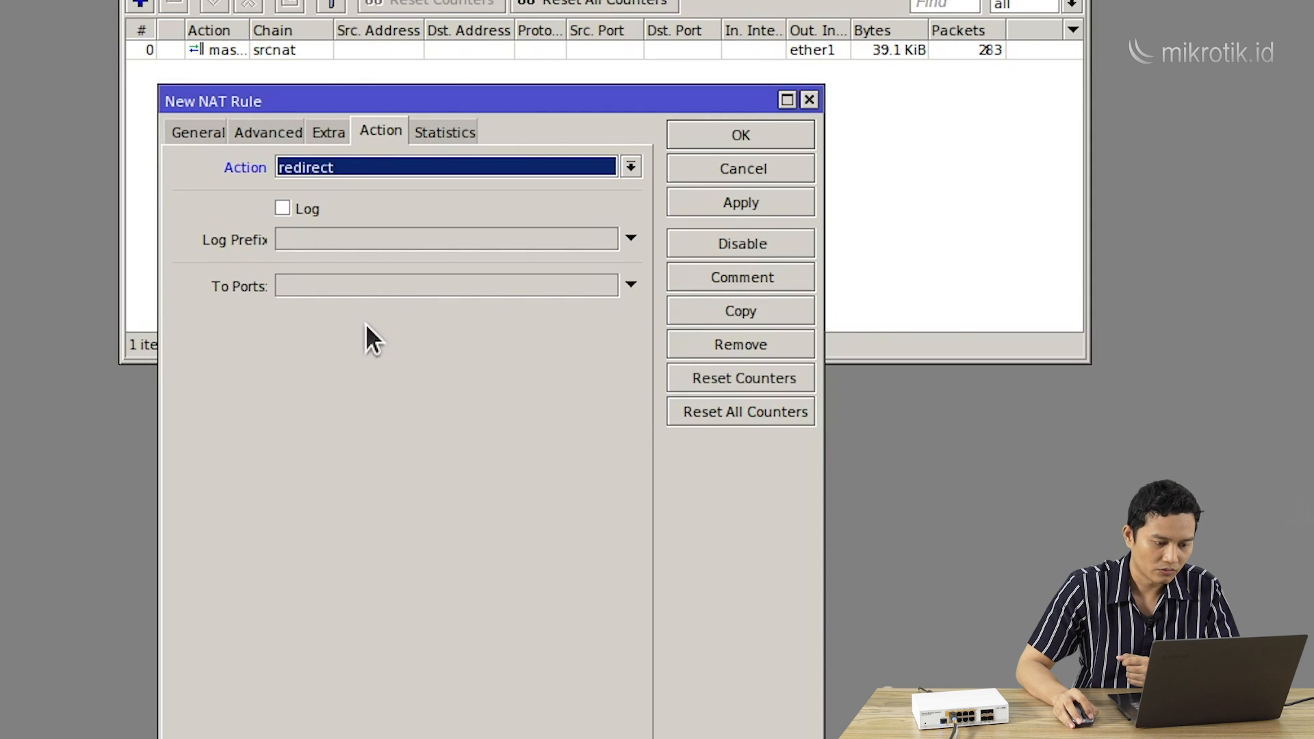
left_click(363, 282)
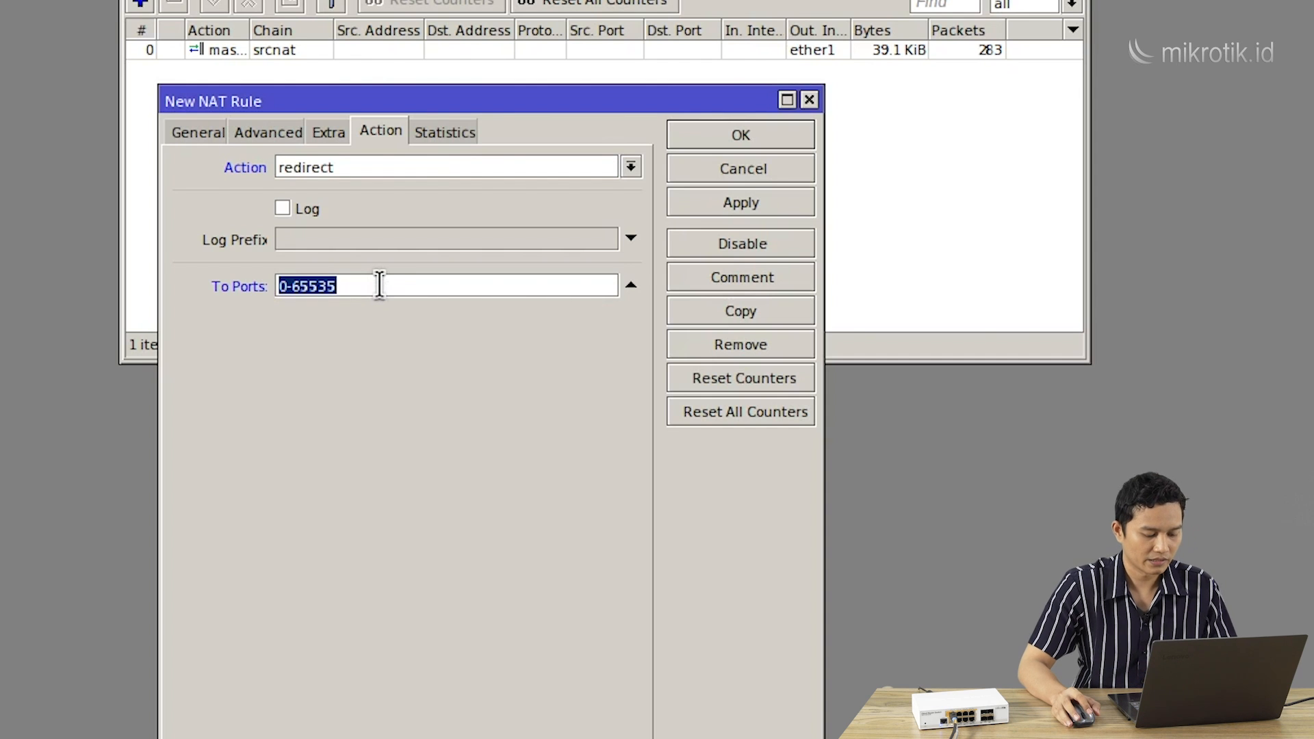
type("53")
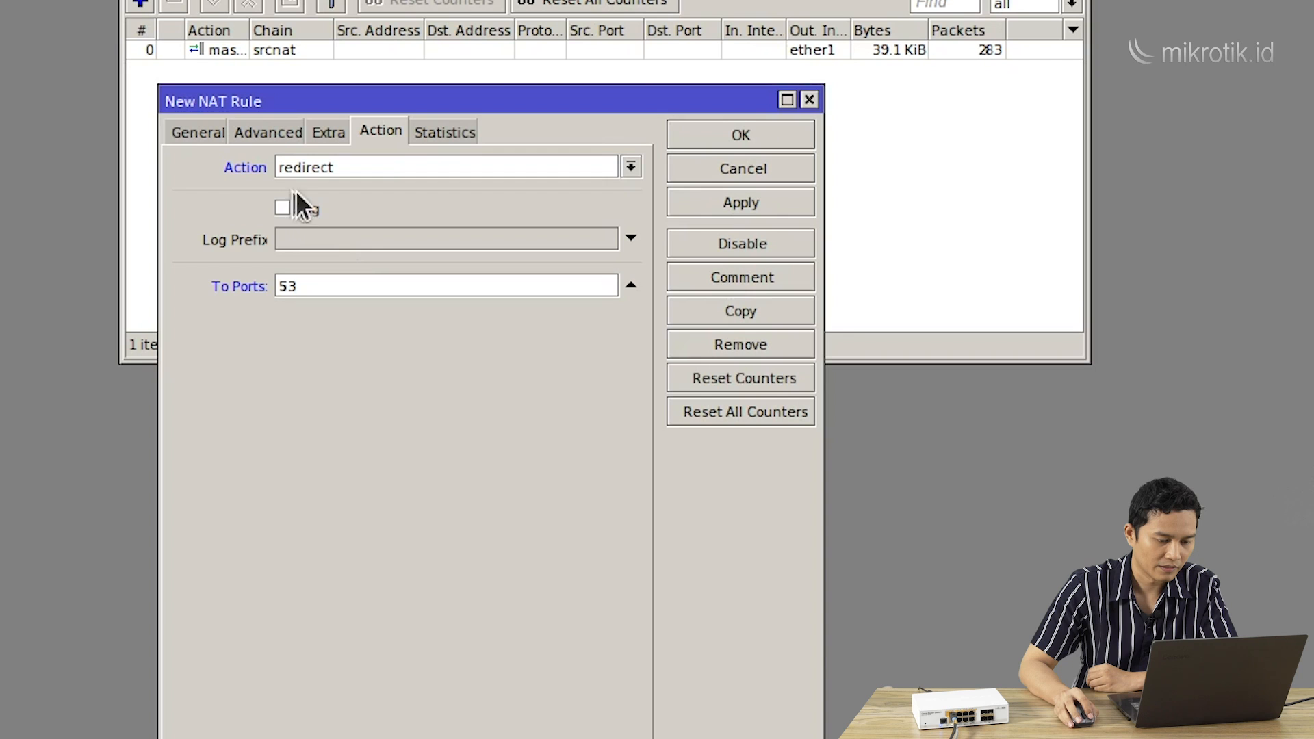
left_click(738, 131)
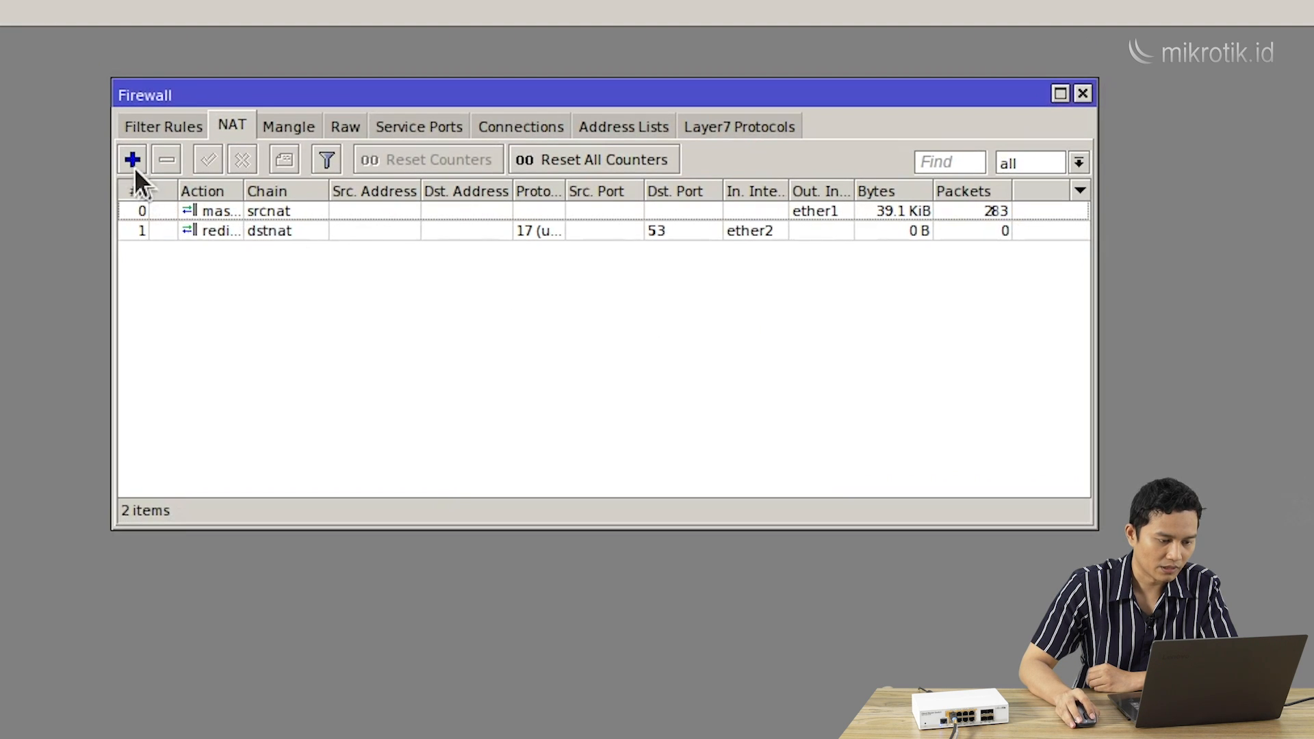
Start a second NAT rule with the chain dstnat and the protocol 6 (tcp).
left_click(131, 160)
left_click(191, 295)
left_click(639, 329)
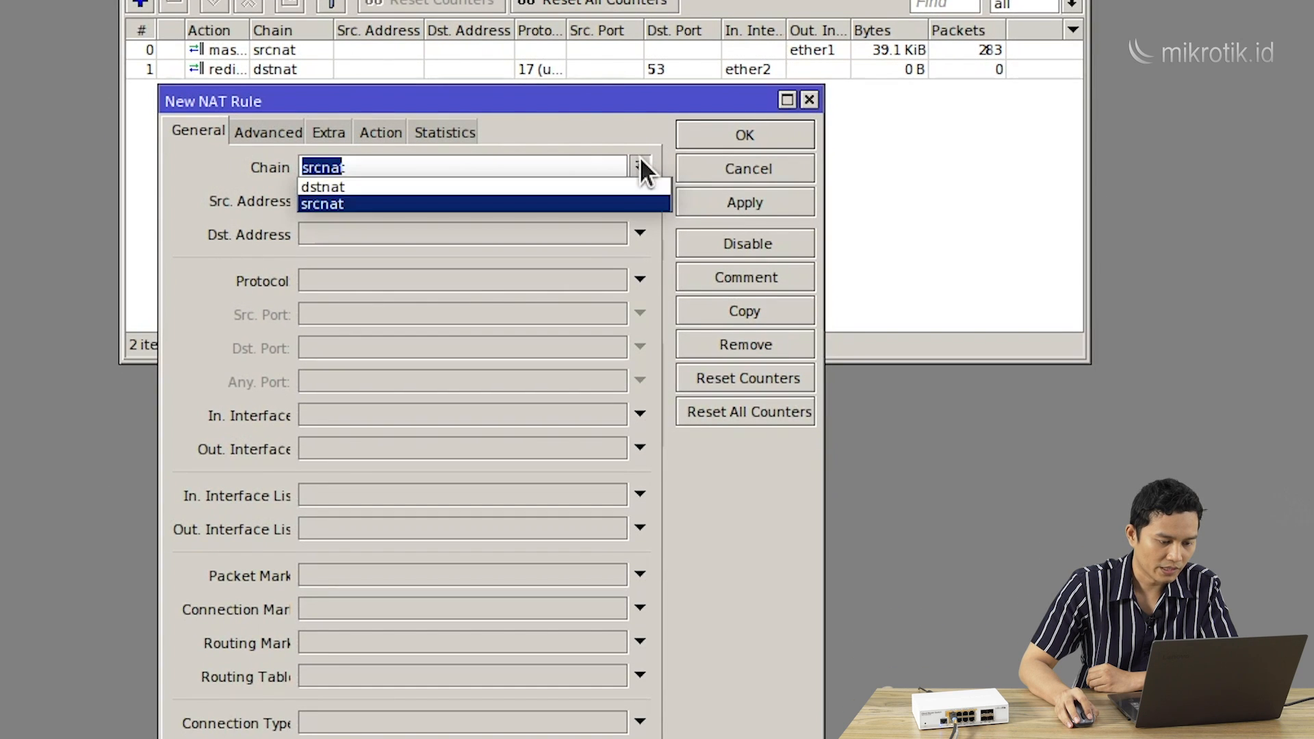
left_click(621, 186)
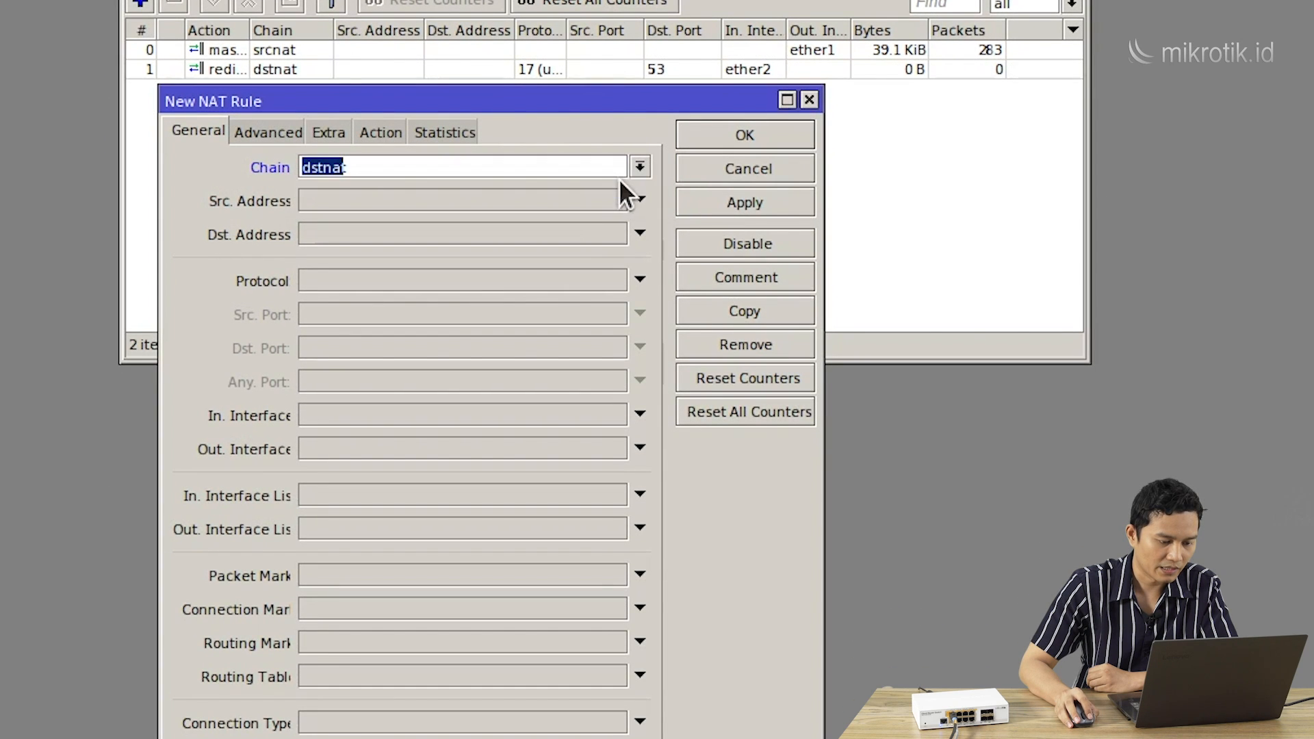
left_click(565, 279)
left_click(583, 286)
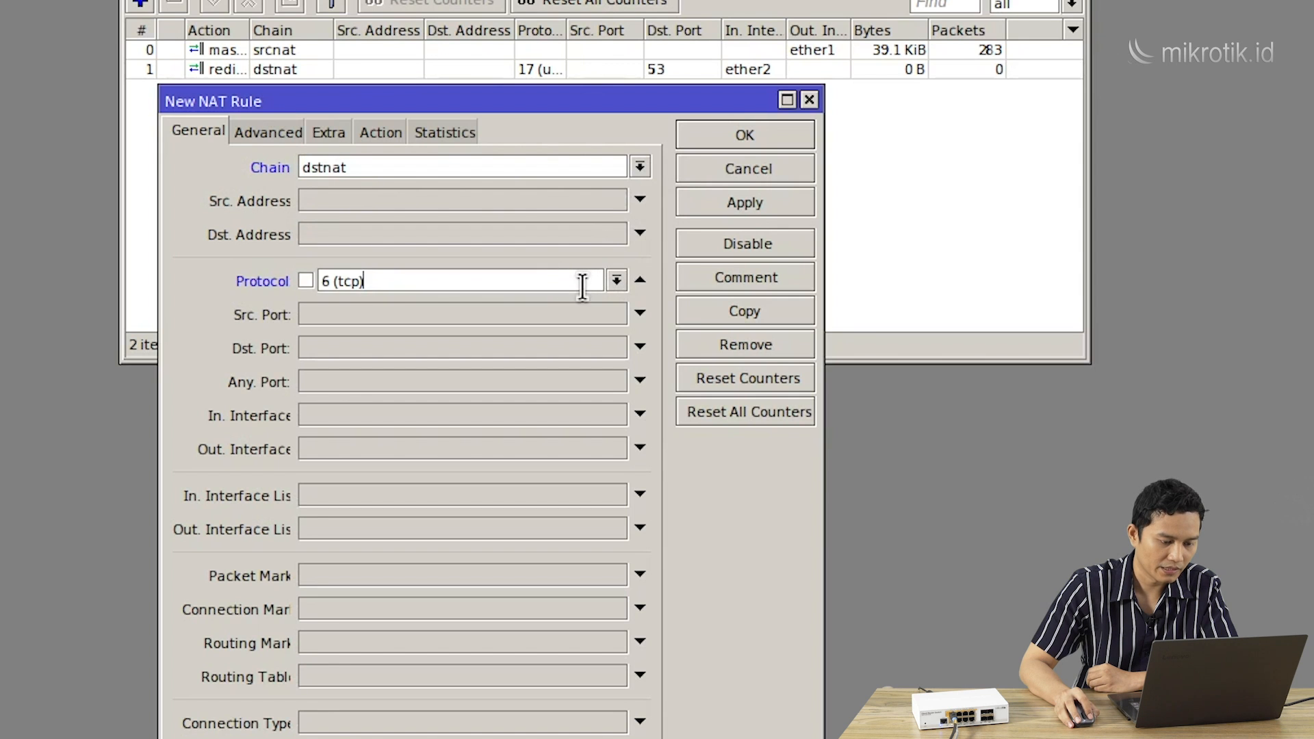
Set the tcp rule's destination port to 53 and its incoming interface to ether2.
left_click(418, 349)
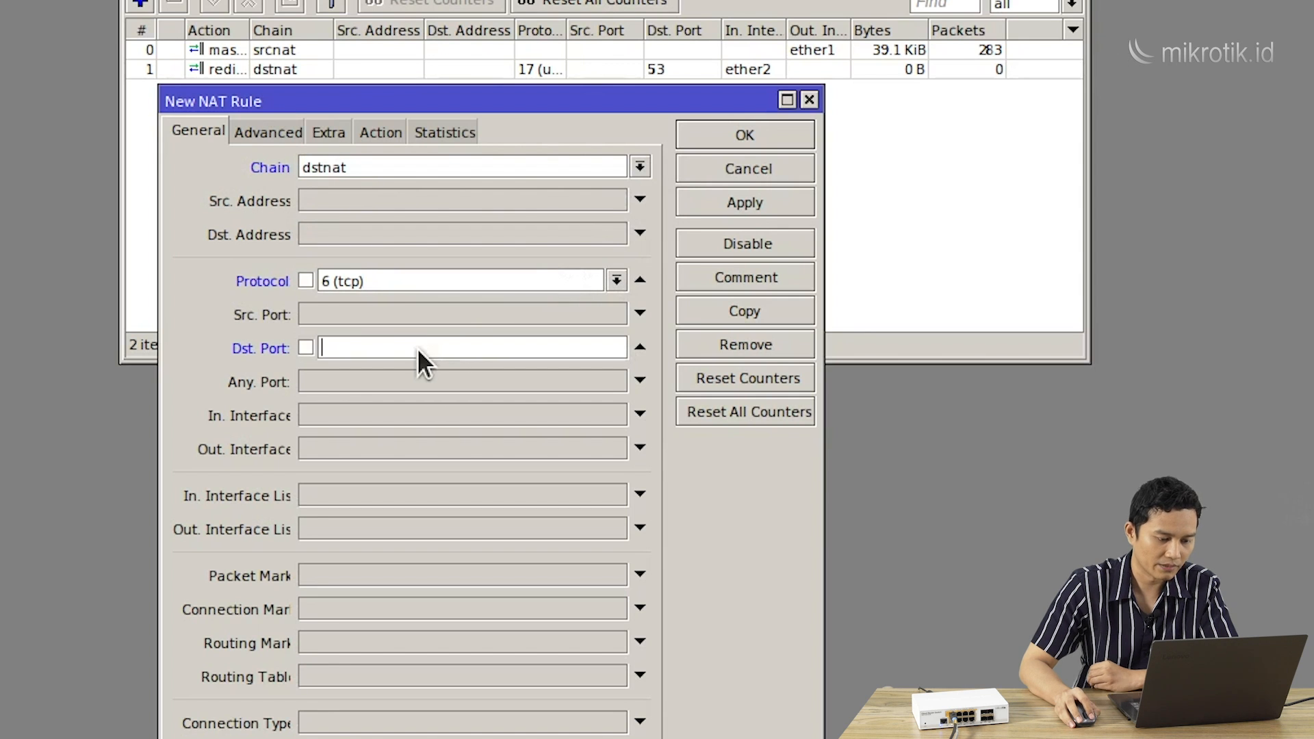
type("53")
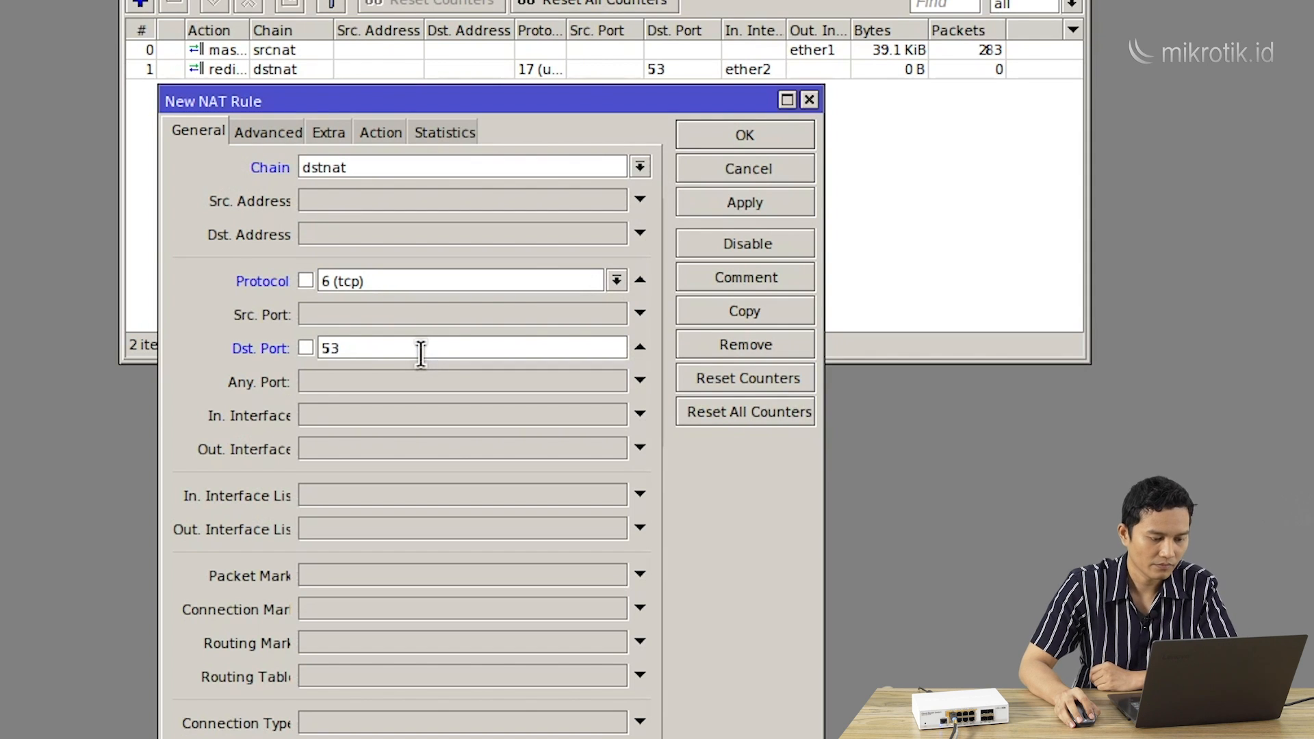
left_click(448, 417)
left_click(448, 416)
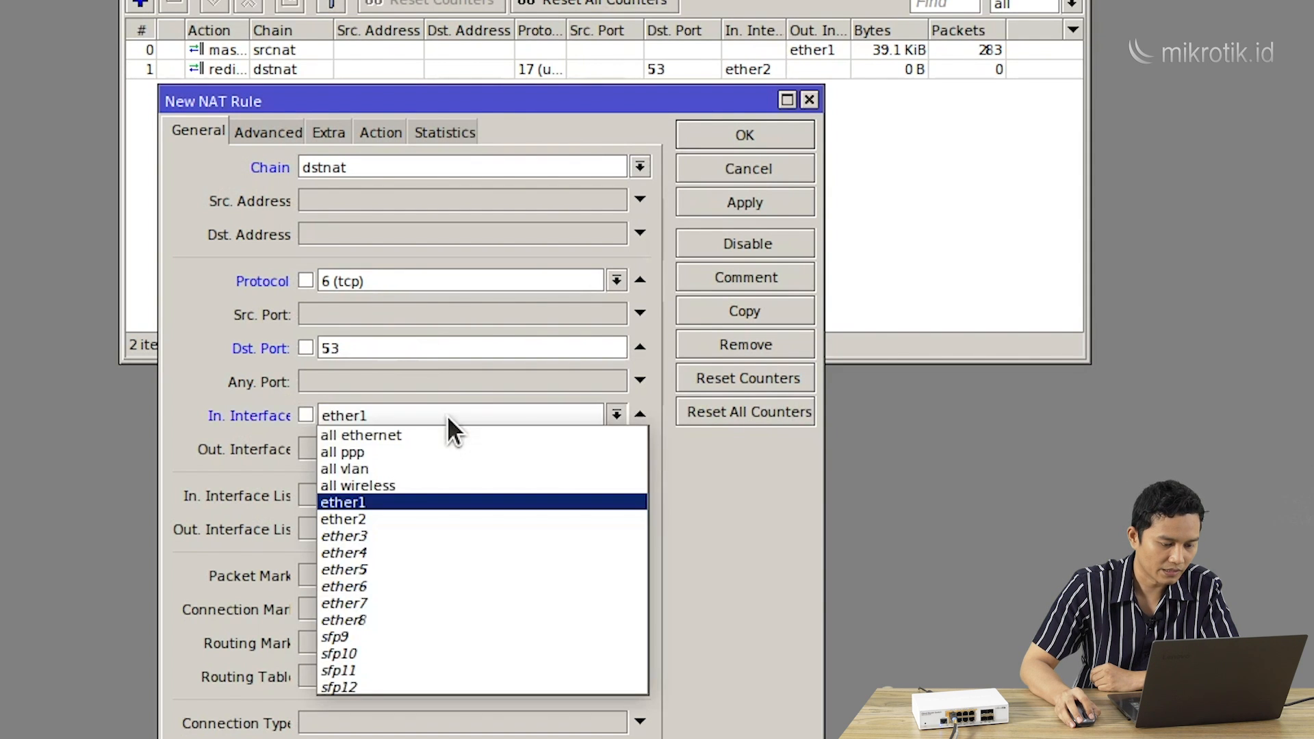
left_click(404, 519)
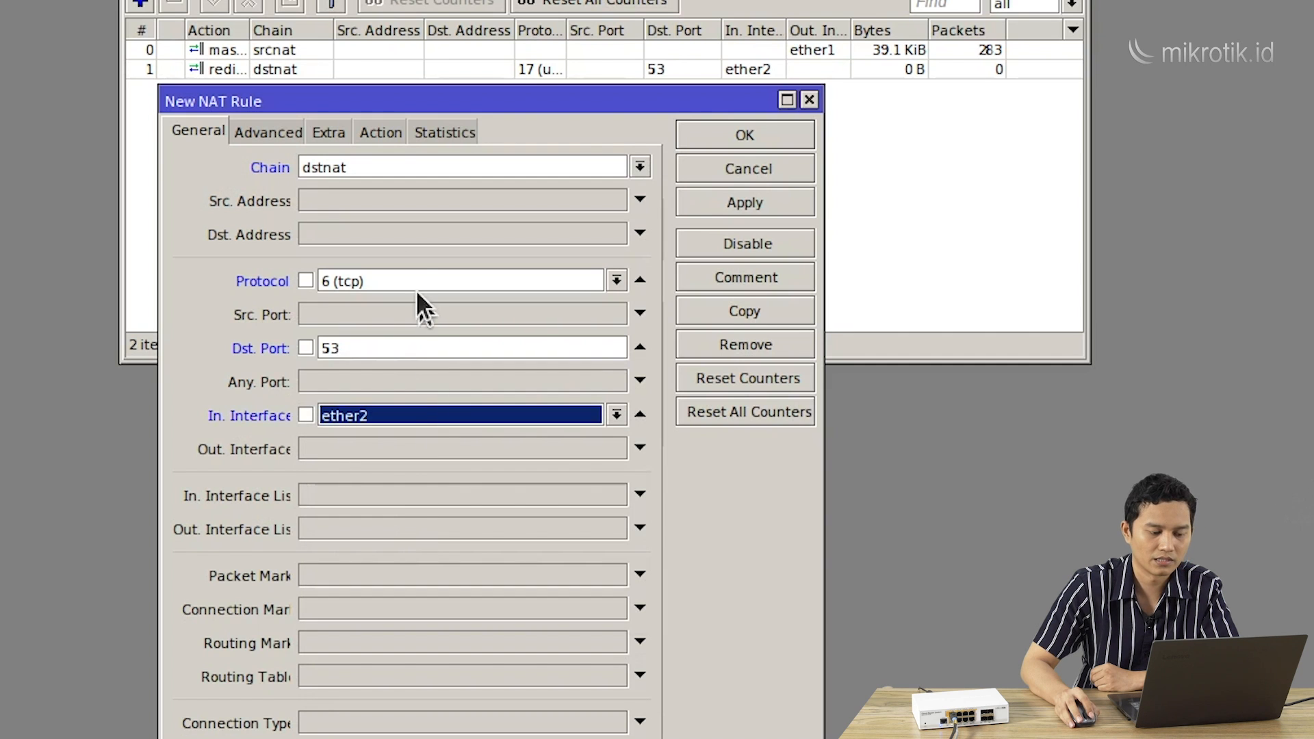
Set the tcp rule's action to redirect to port 53 and save the rule.
left_click(393, 131)
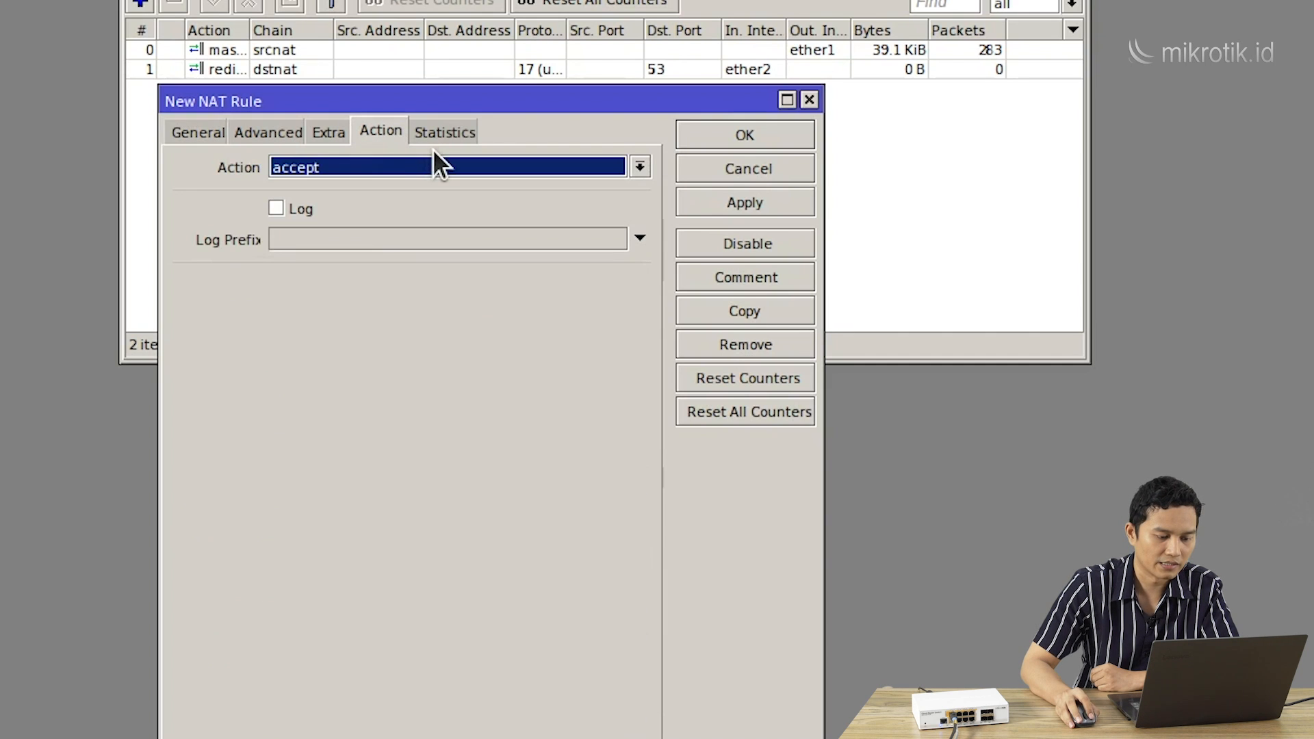
left_click(434, 166)
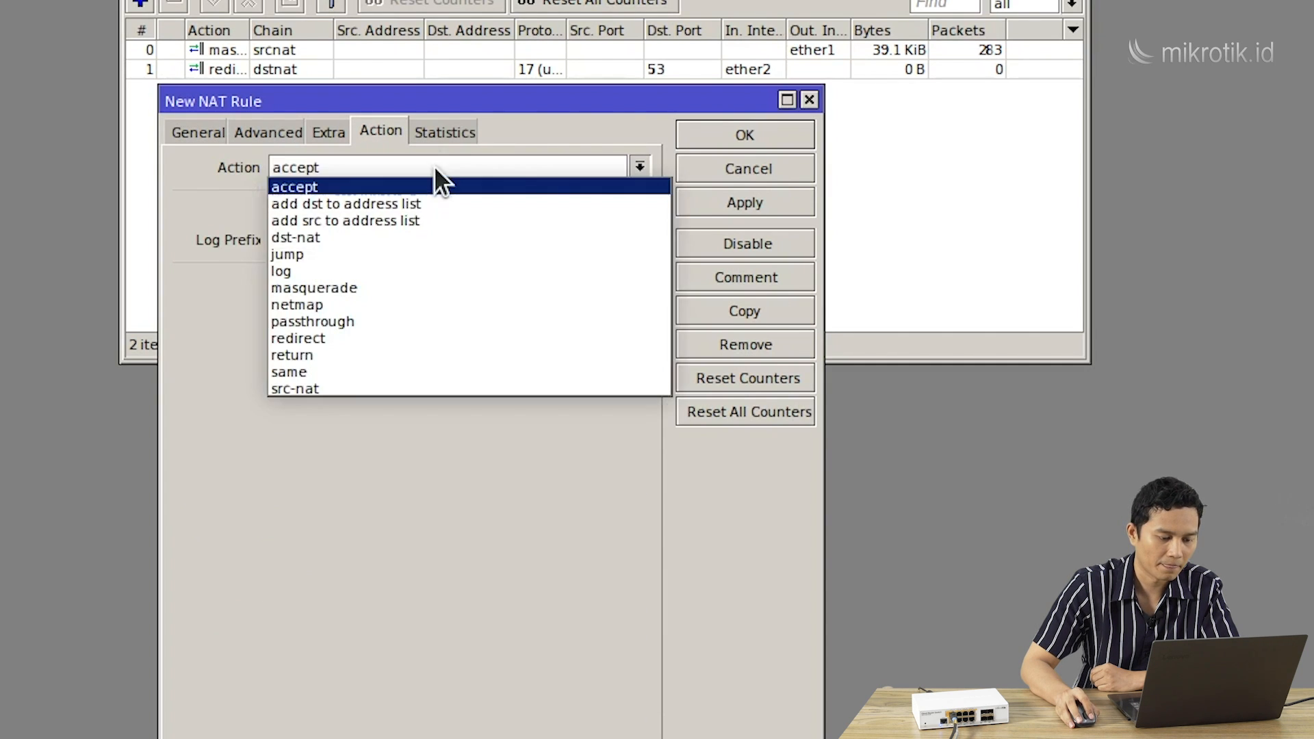
left_click(430, 335)
left_click(407, 282)
type("53")
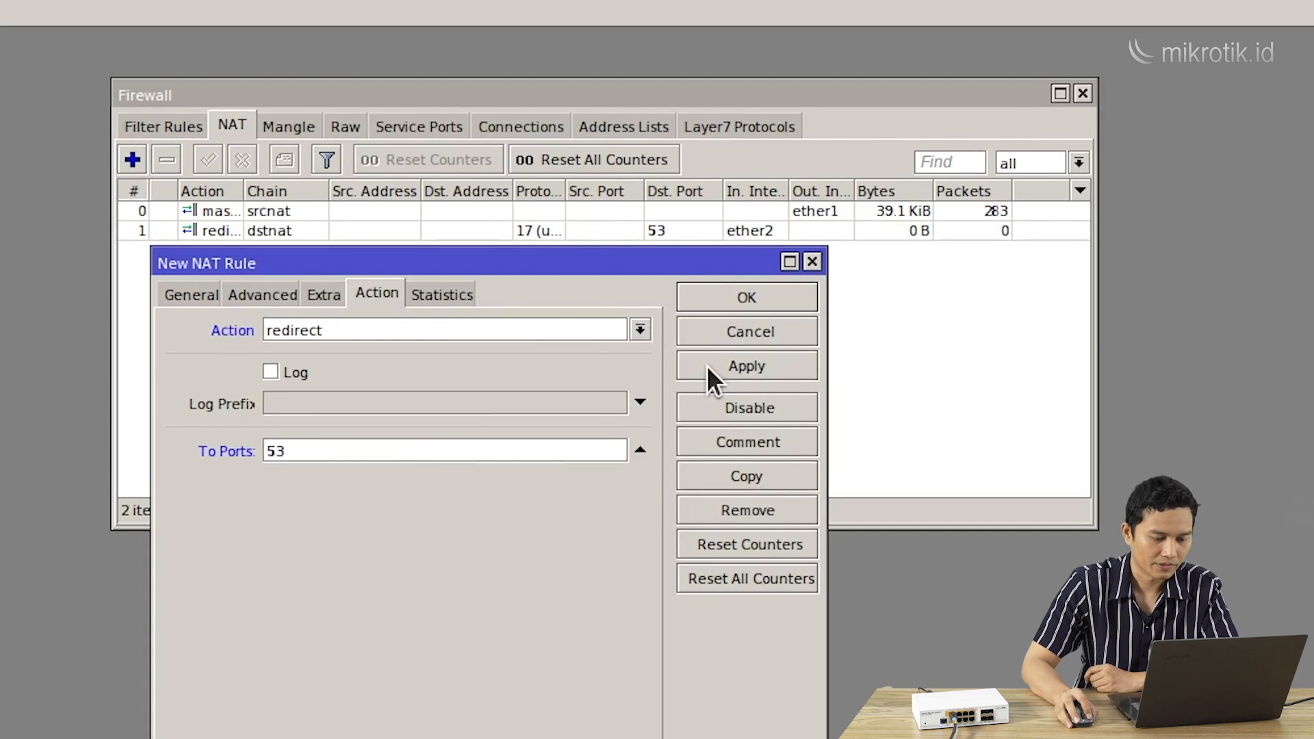
left_click(706, 202)
left_click(730, 302)
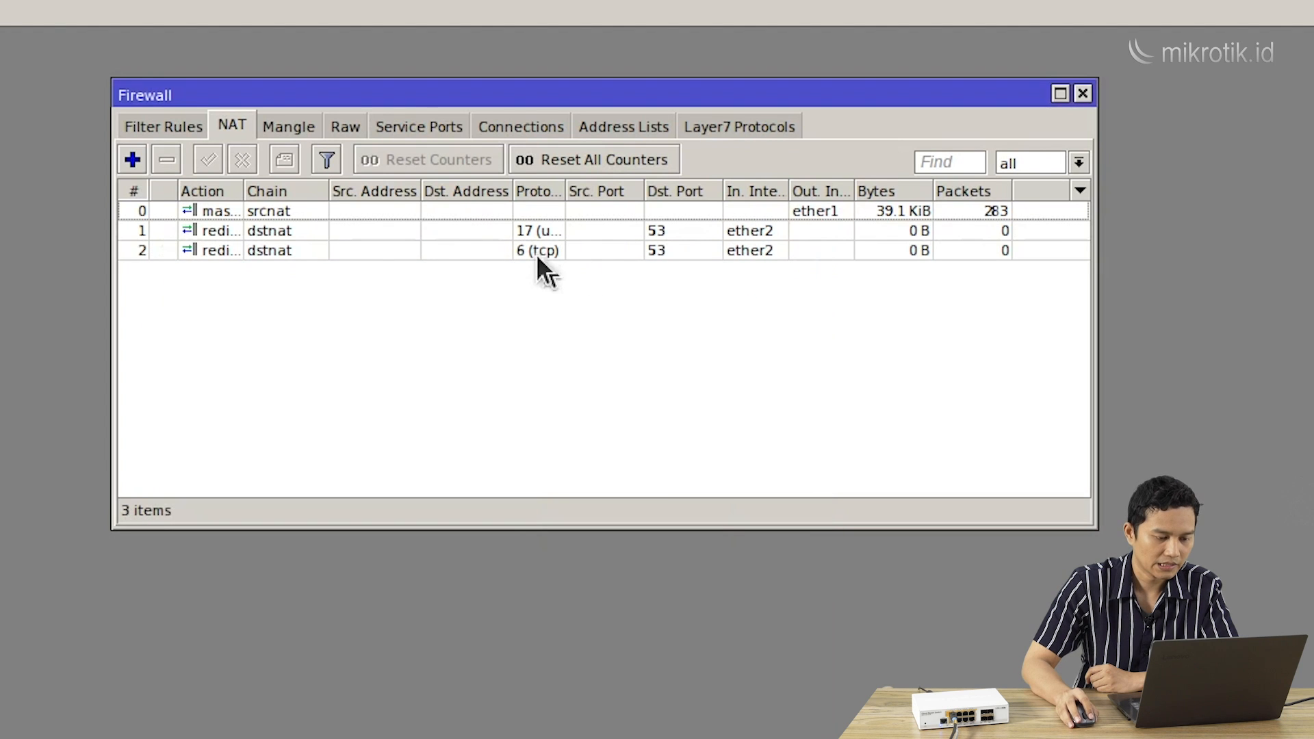
Resize the NAT list columns to read the protocols in full and select the udp and tcp redirect rules for review.
left_click_drag(515, 191, 547, 192)
left_click(470, 230)
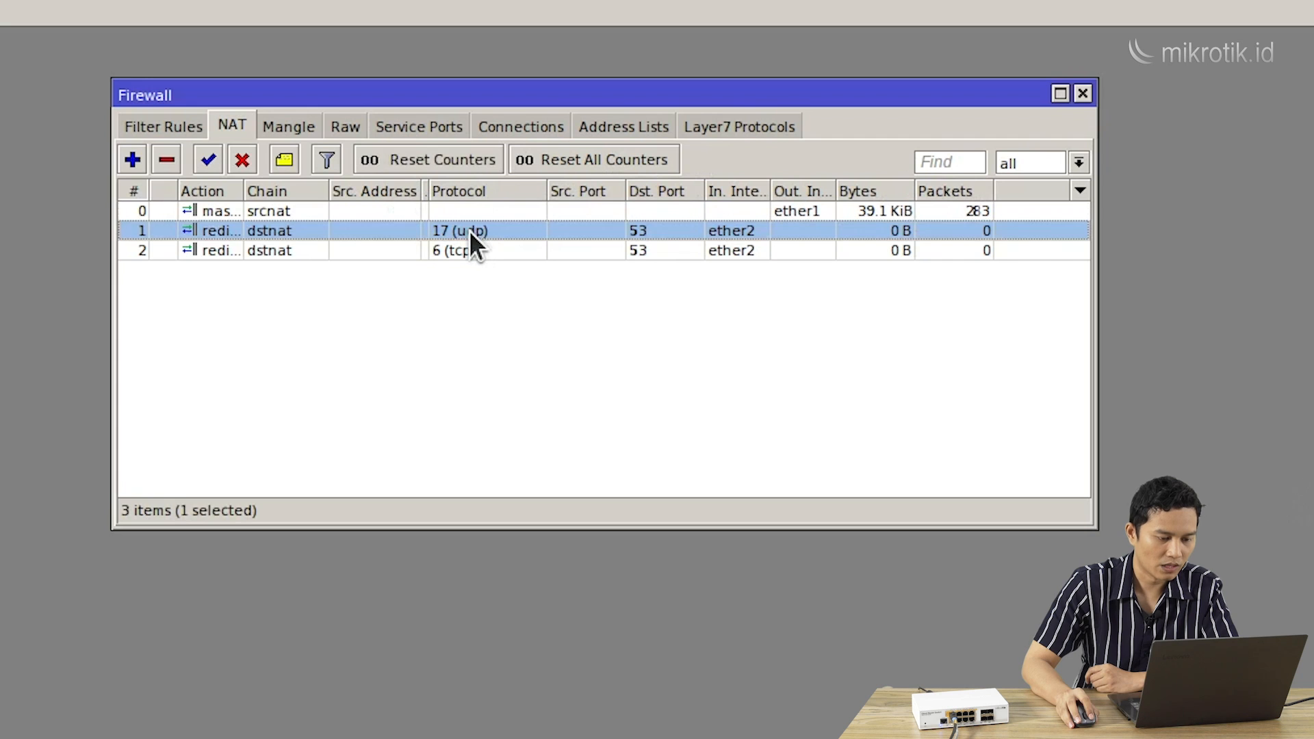
left_click(477, 248, "shift")
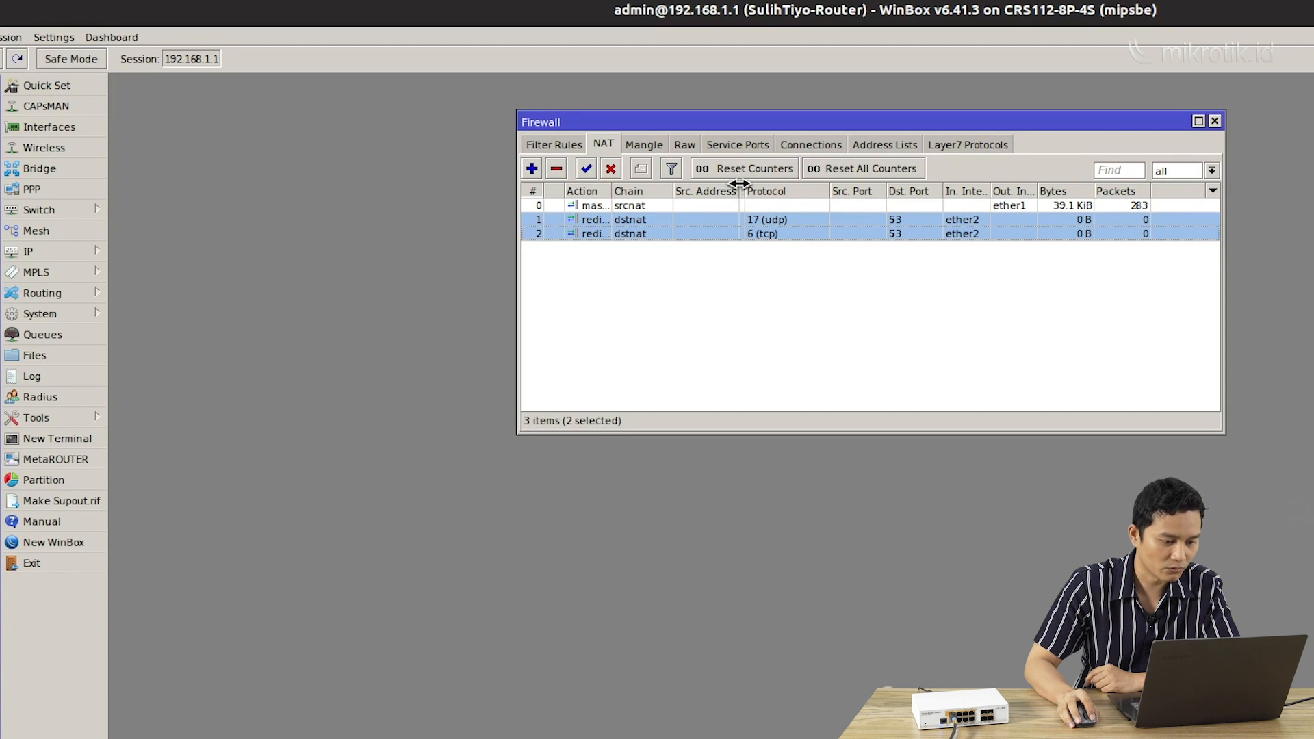
left_click_drag(739, 184, 724, 183)
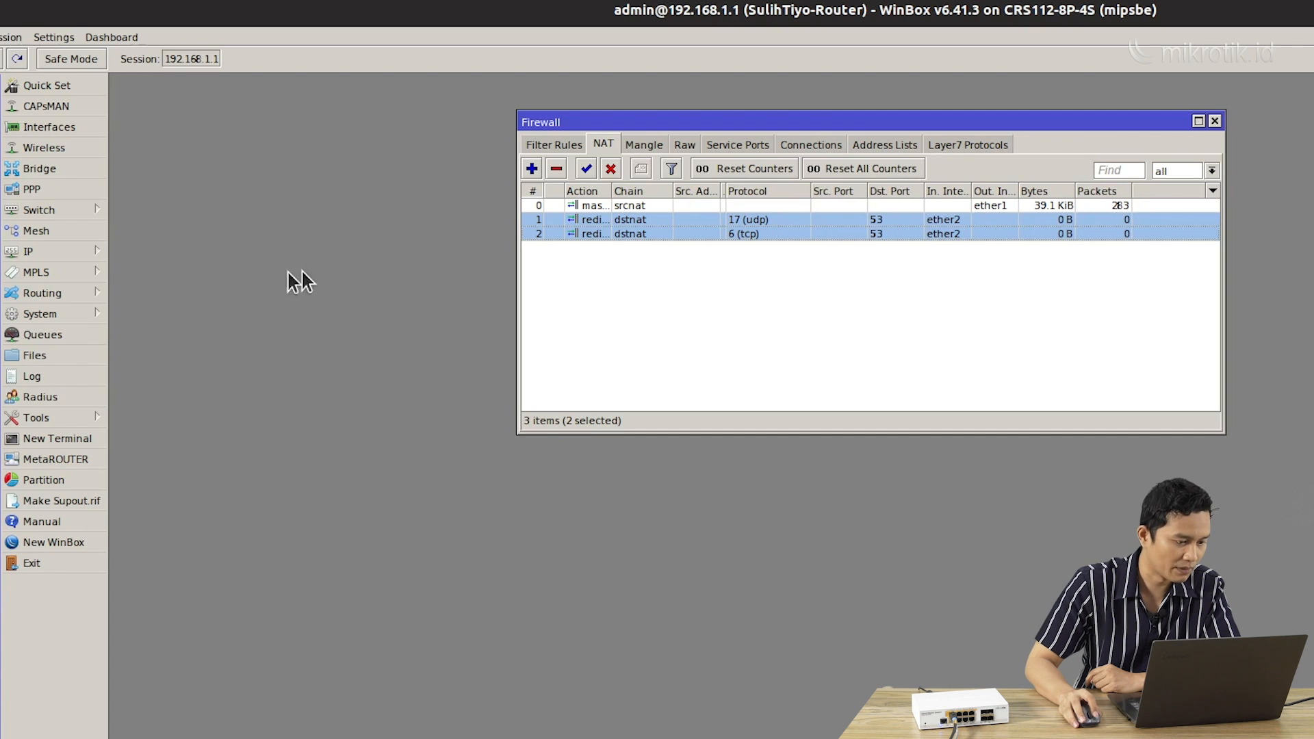
Review the router's DNS server entries beside the NAT rules and close the DNS settings.
left_click(103, 250)
left_click(146, 397)
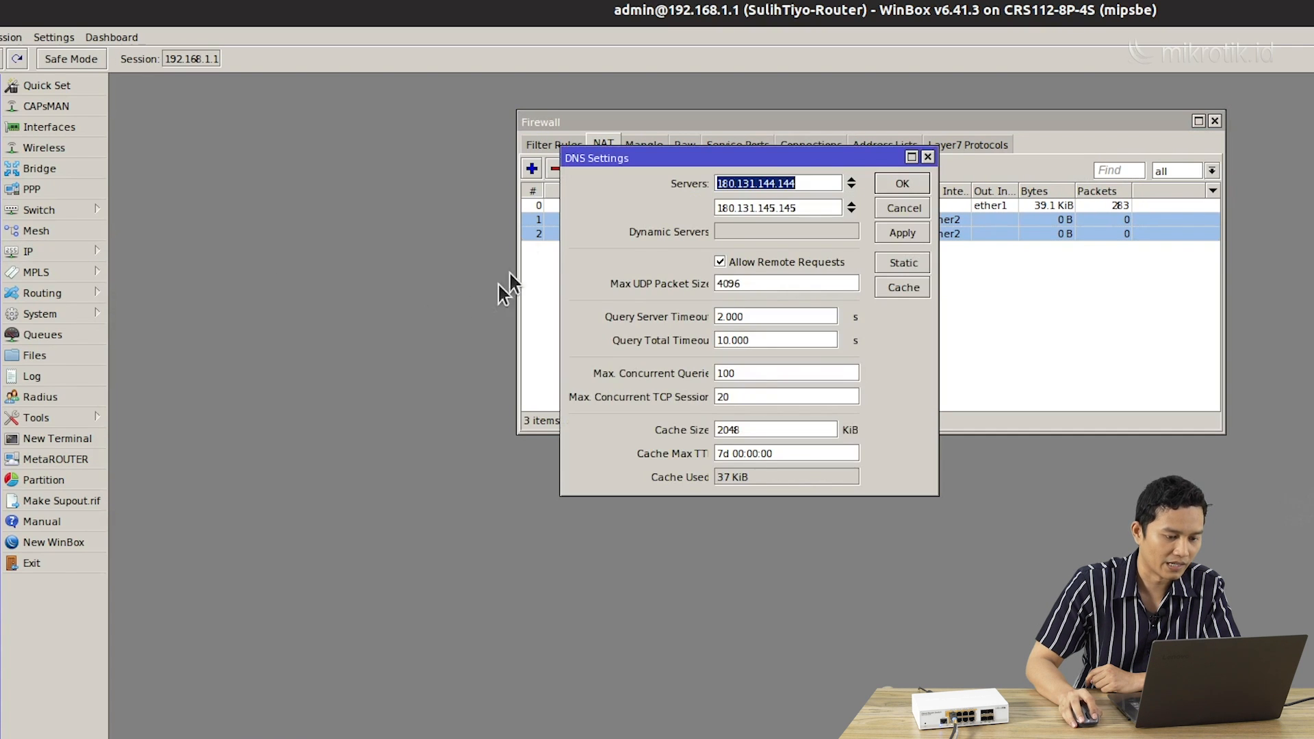
left_click_drag(605, 162, 401, 276)
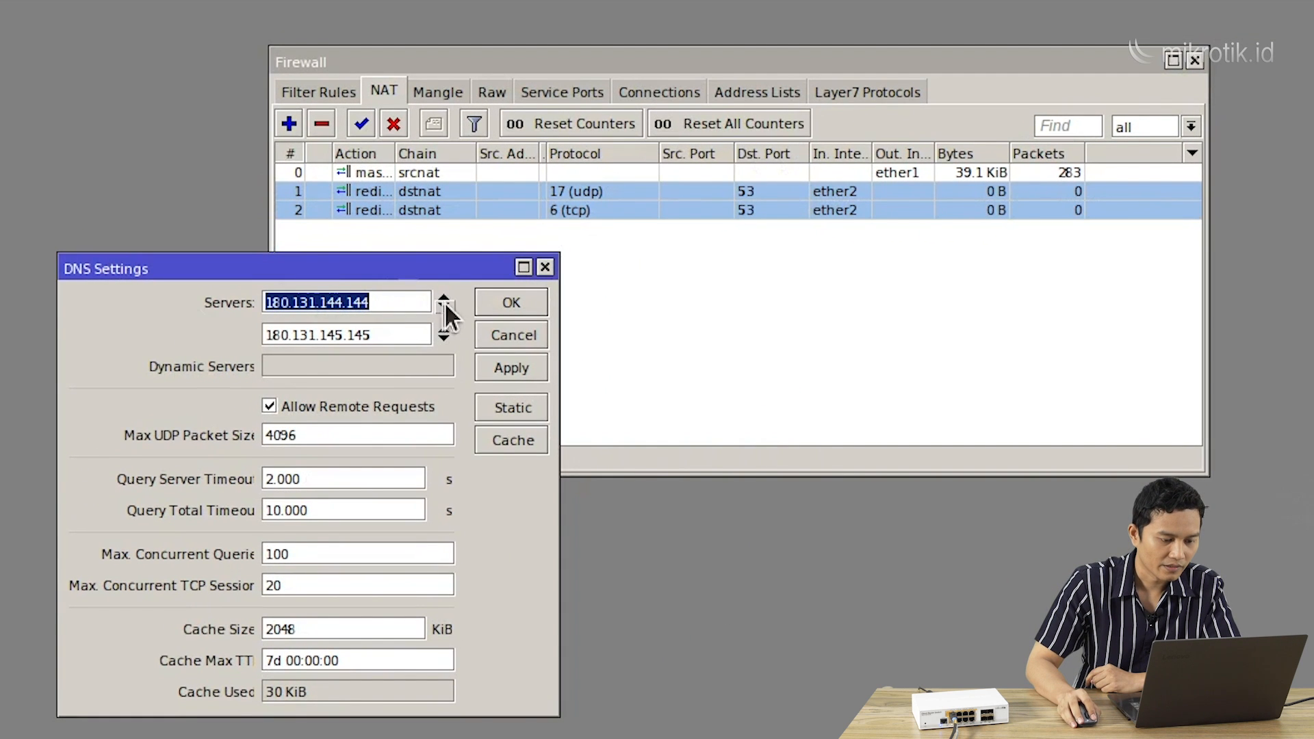
left_click(494, 302)
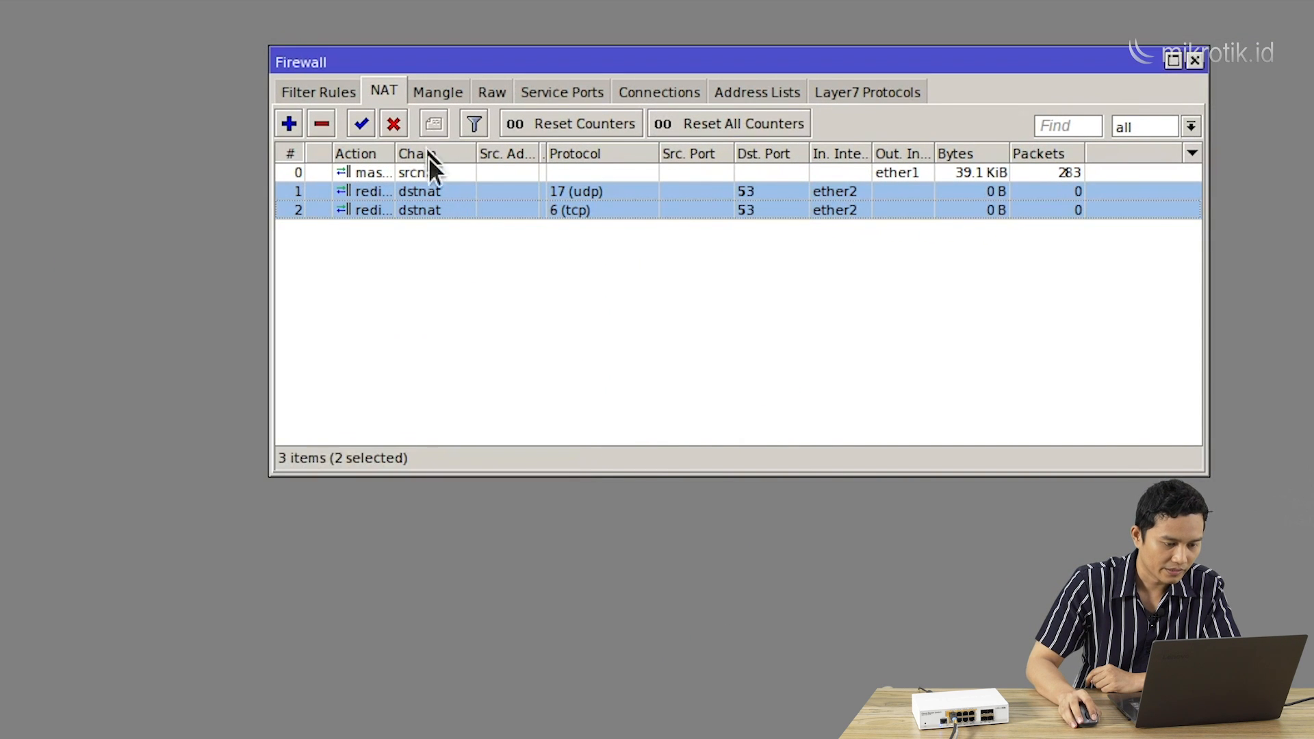
Add the comment "Forwarding DNS" to the udp redirect rule and move the Firewall window slightly higher.
left_click(437, 193)
left_click(436, 132)
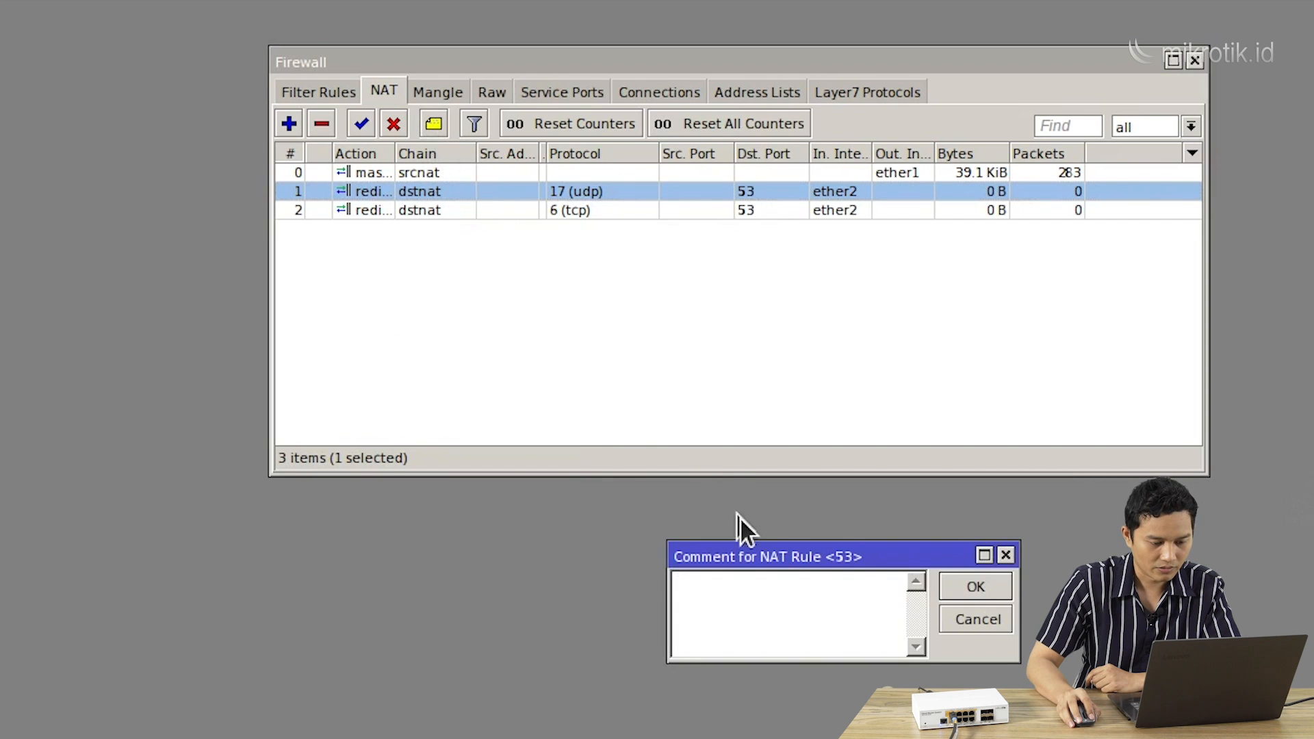
left_click_drag(754, 554, 713, 320)
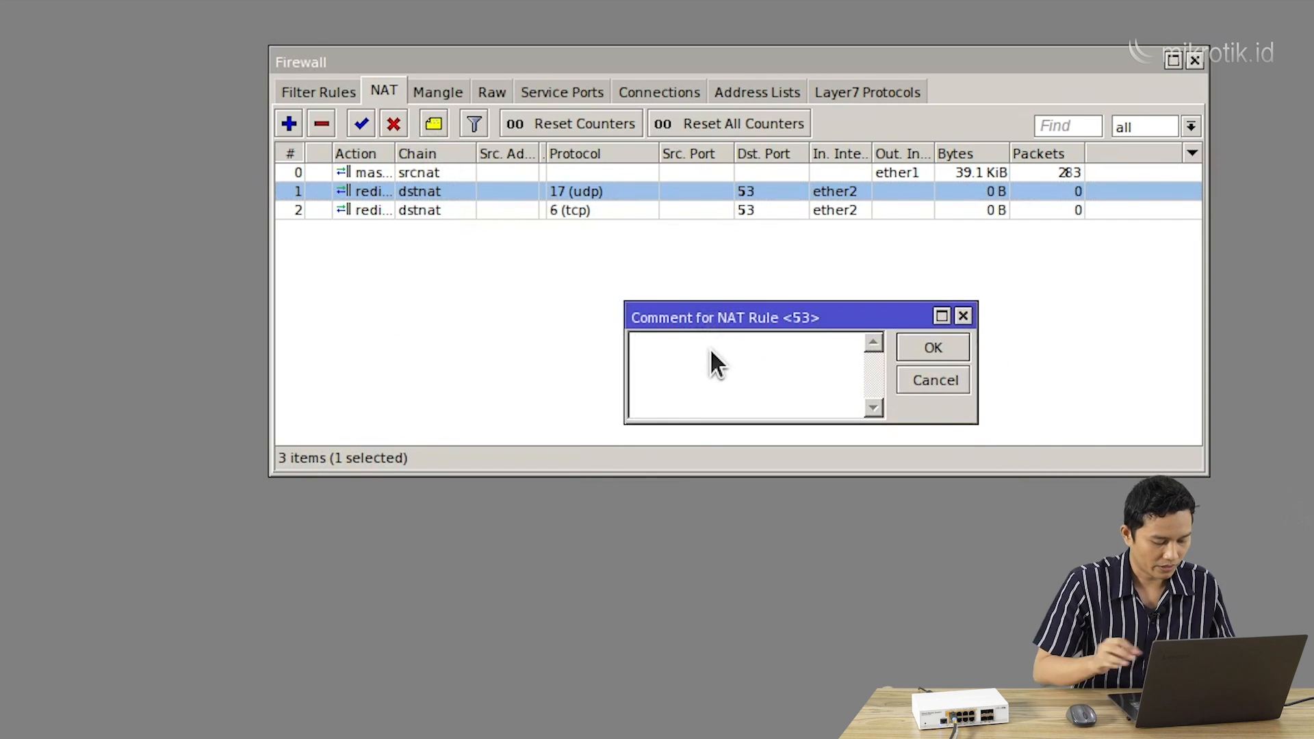
type("Forwa")
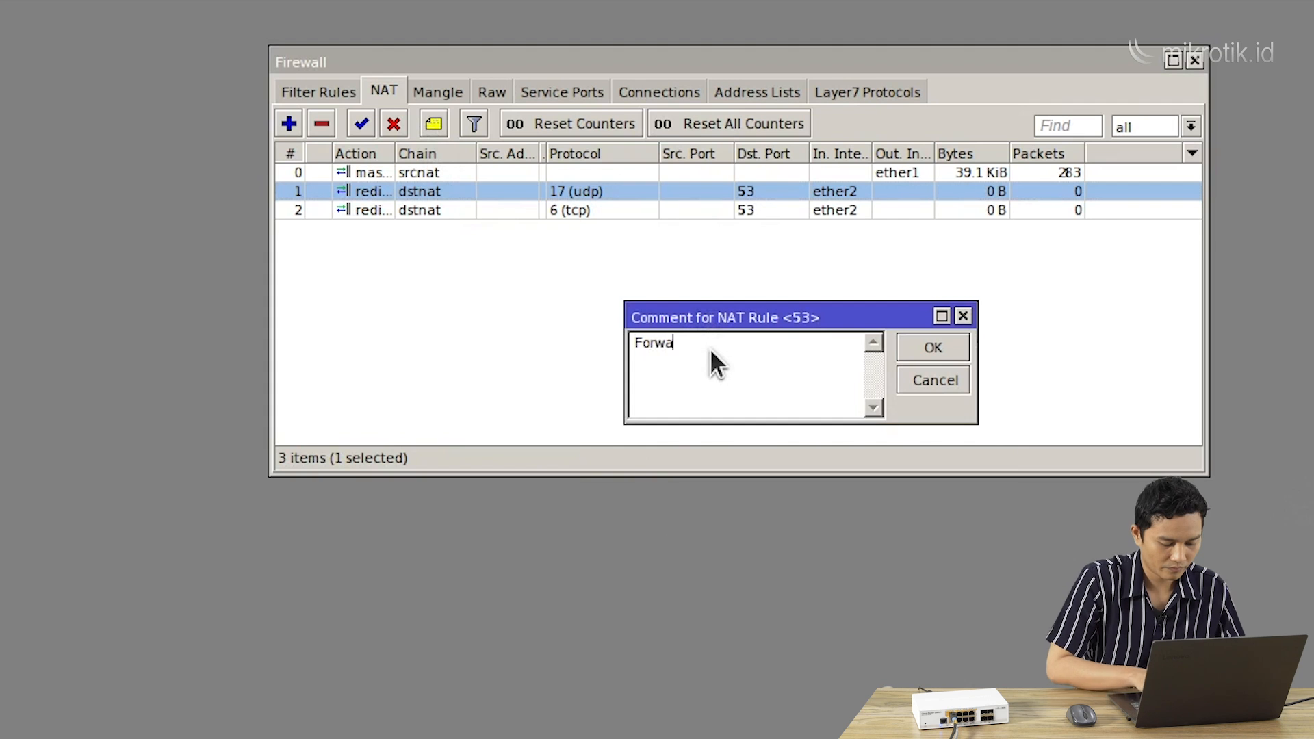
type("rding ")
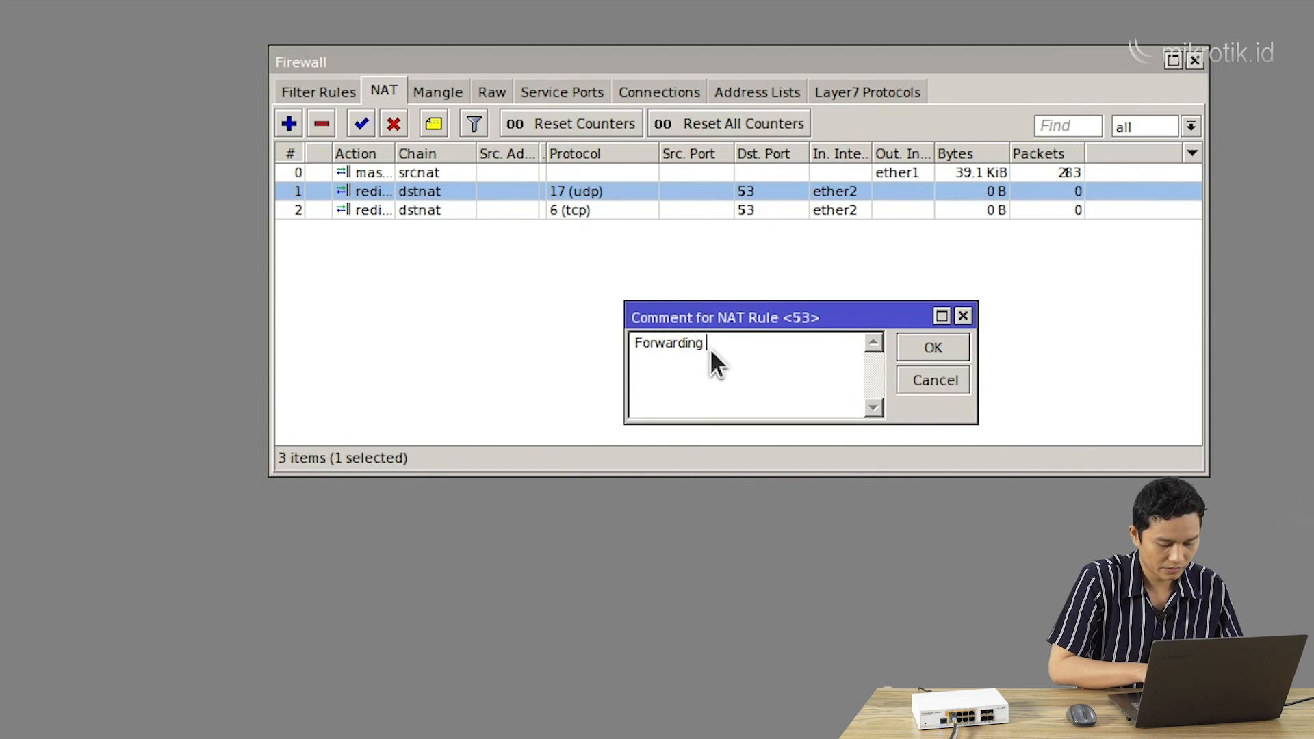
type("DNS")
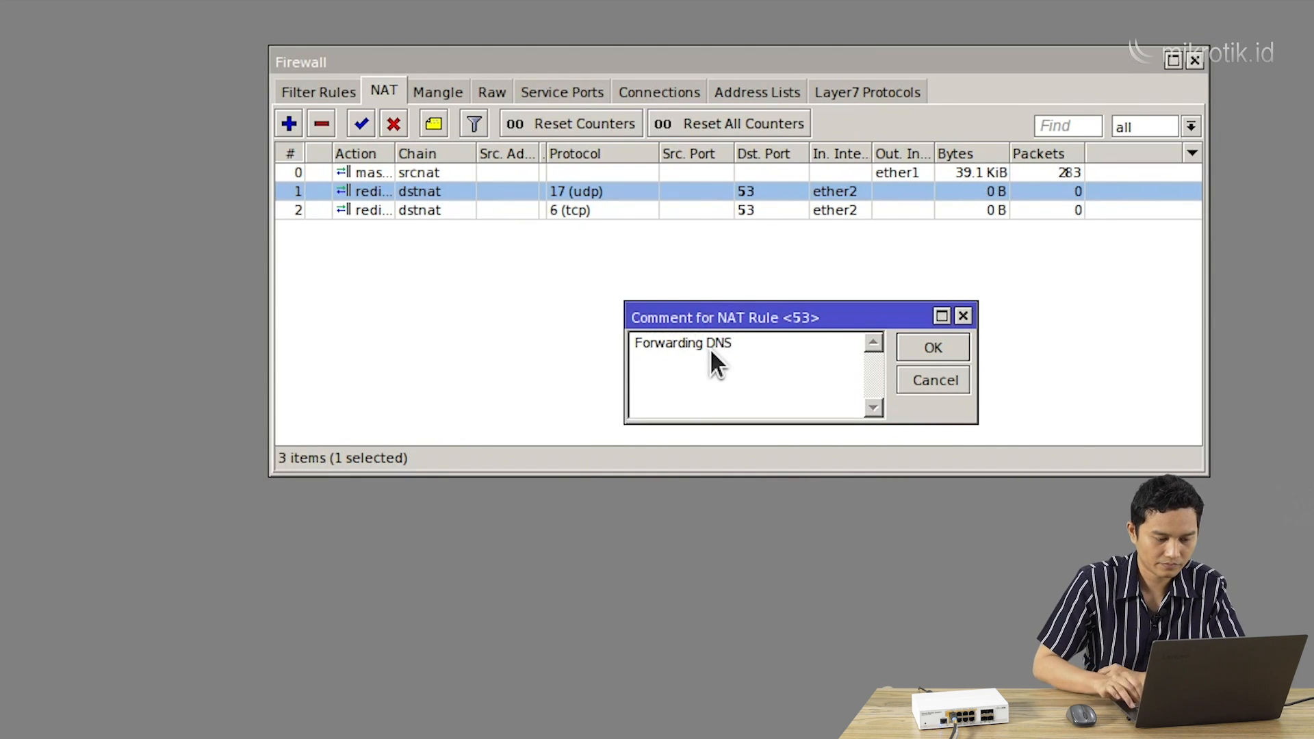
key("Return")
left_click(713, 348)
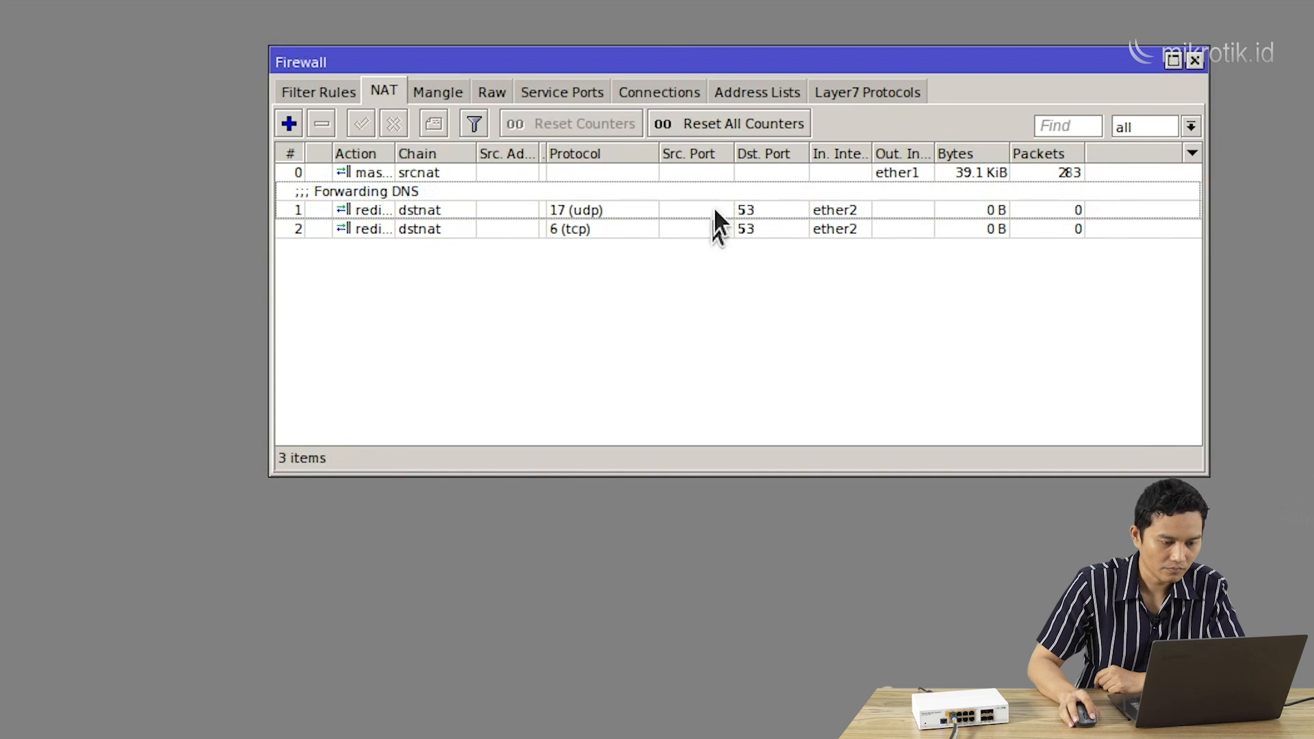
left_click_drag(659, 61, 663, 37)
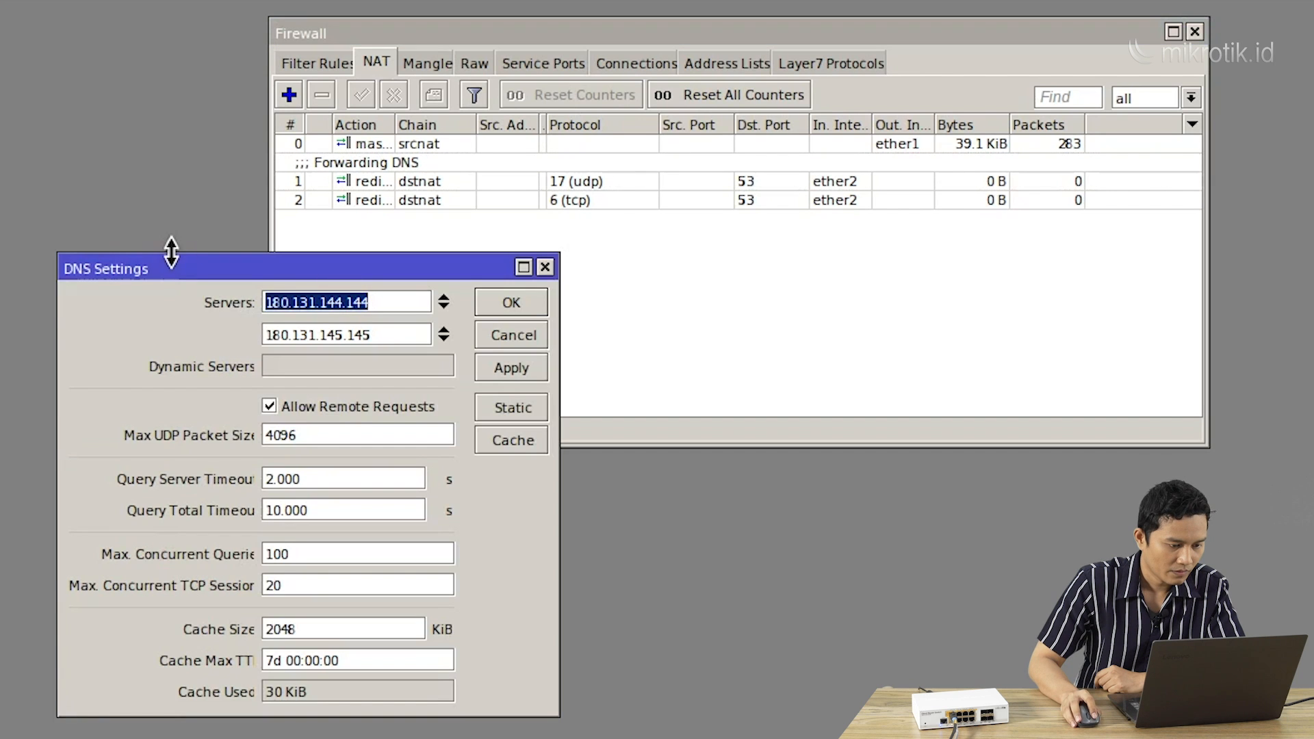
Place the DNS Settings window beside the Firewall window and review the two DNS server entries.
left_click_drag(176, 262, 0, 66)
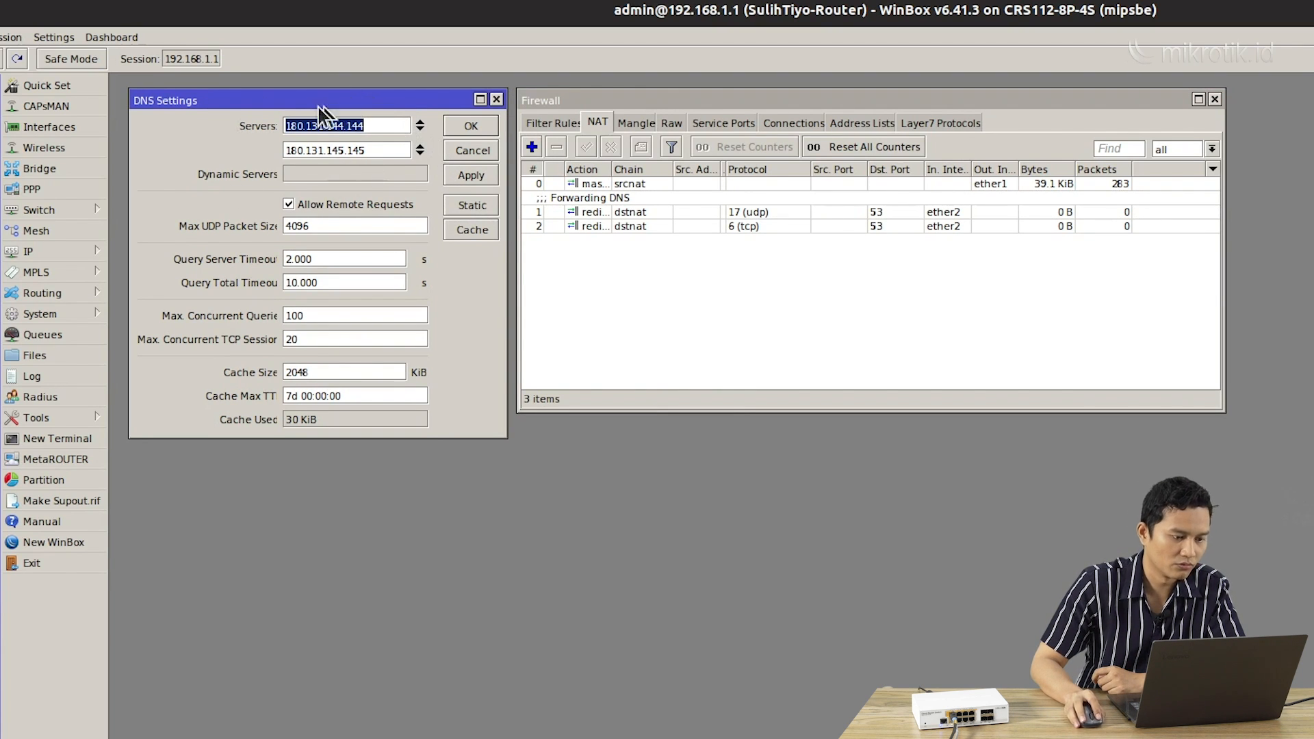
left_click(379, 125)
left_click(376, 145)
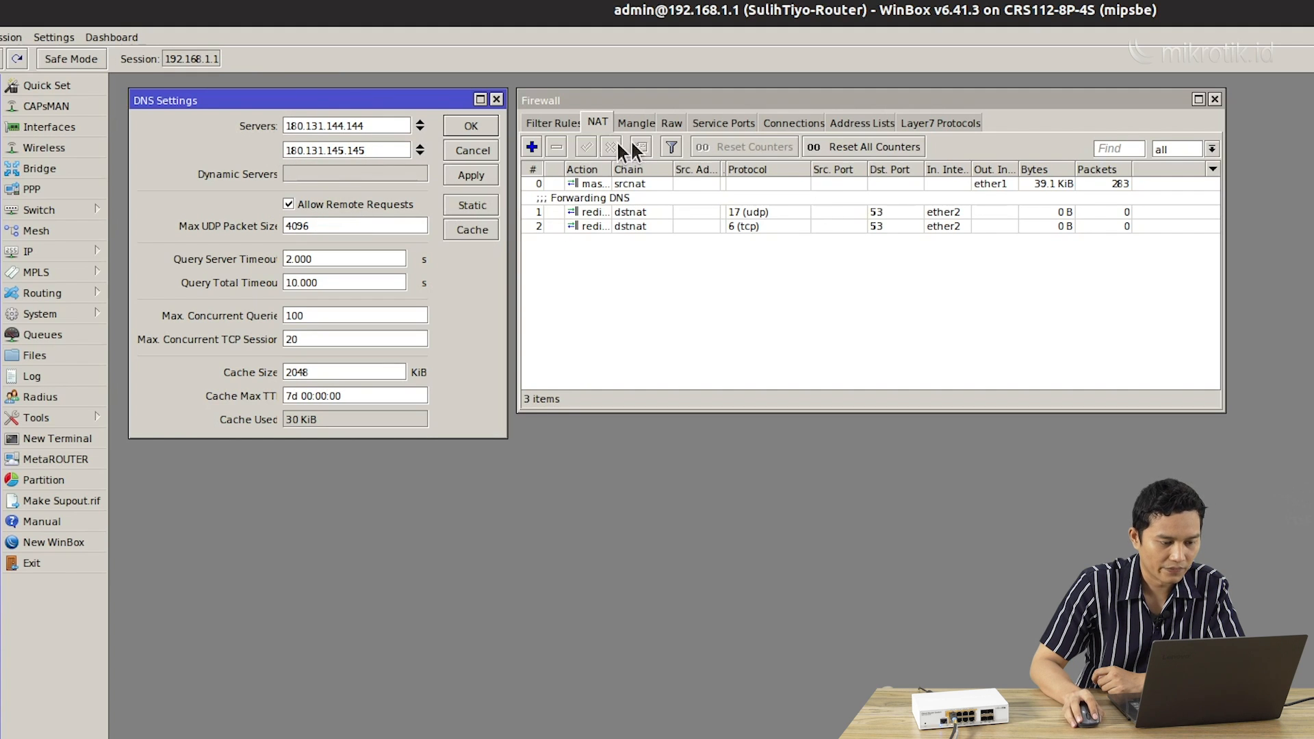
Widen the NAT list's Action column to read the actions in full and select the udp and tcp redirect rules for review.
left_click_drag(612, 170, 647, 167)
left_click(671, 195)
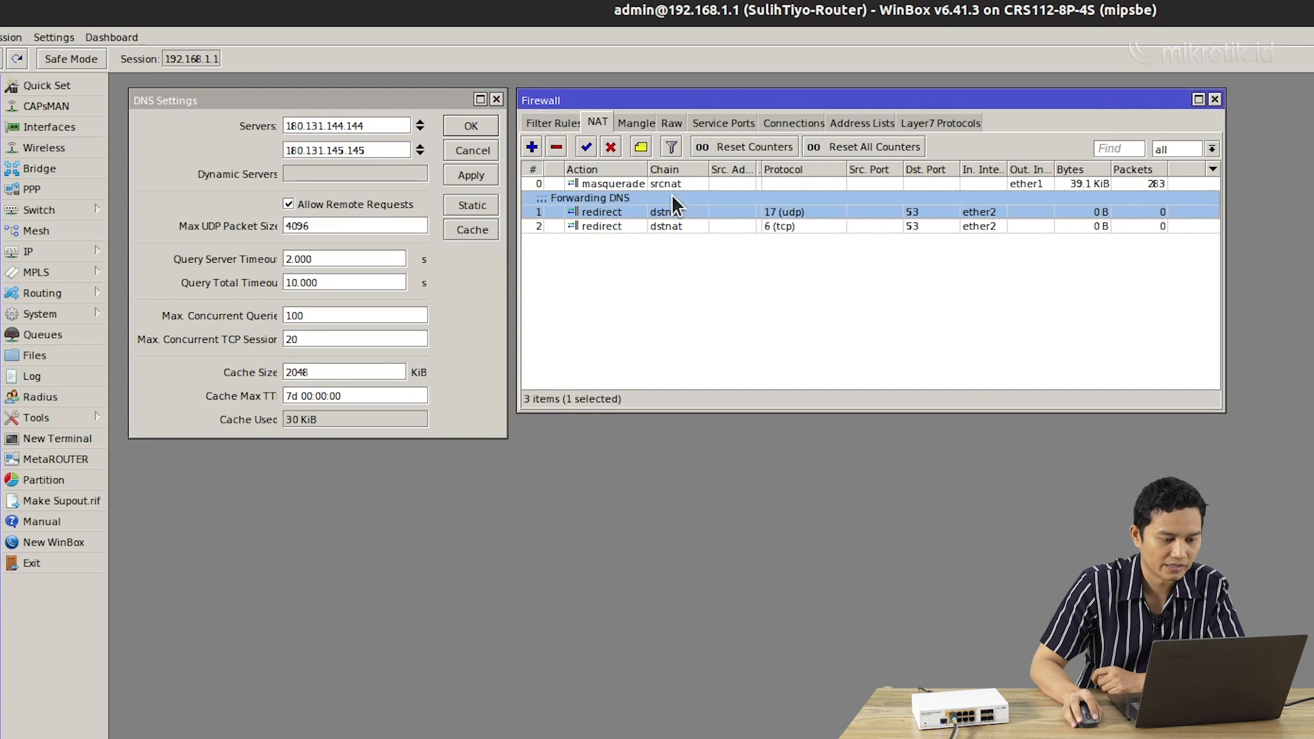
left_click(671, 221)
left_click(669, 204)
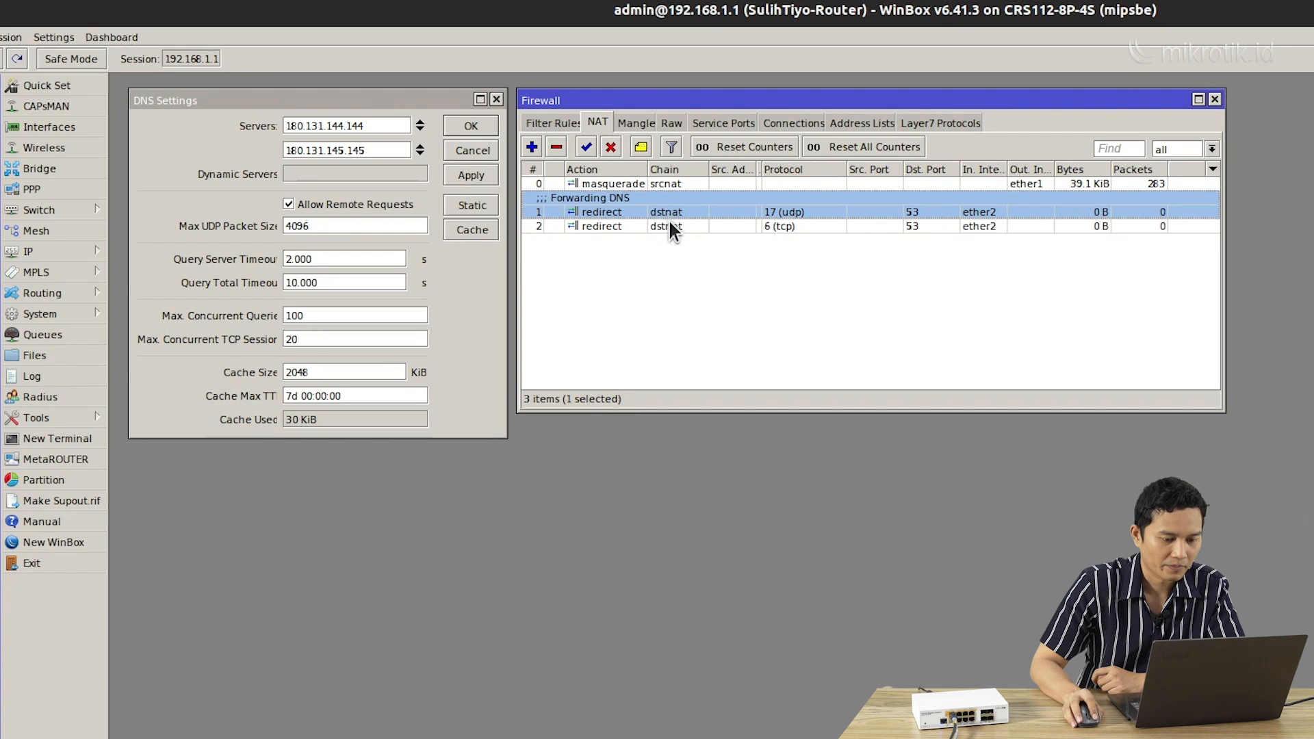
left_click(668, 220)
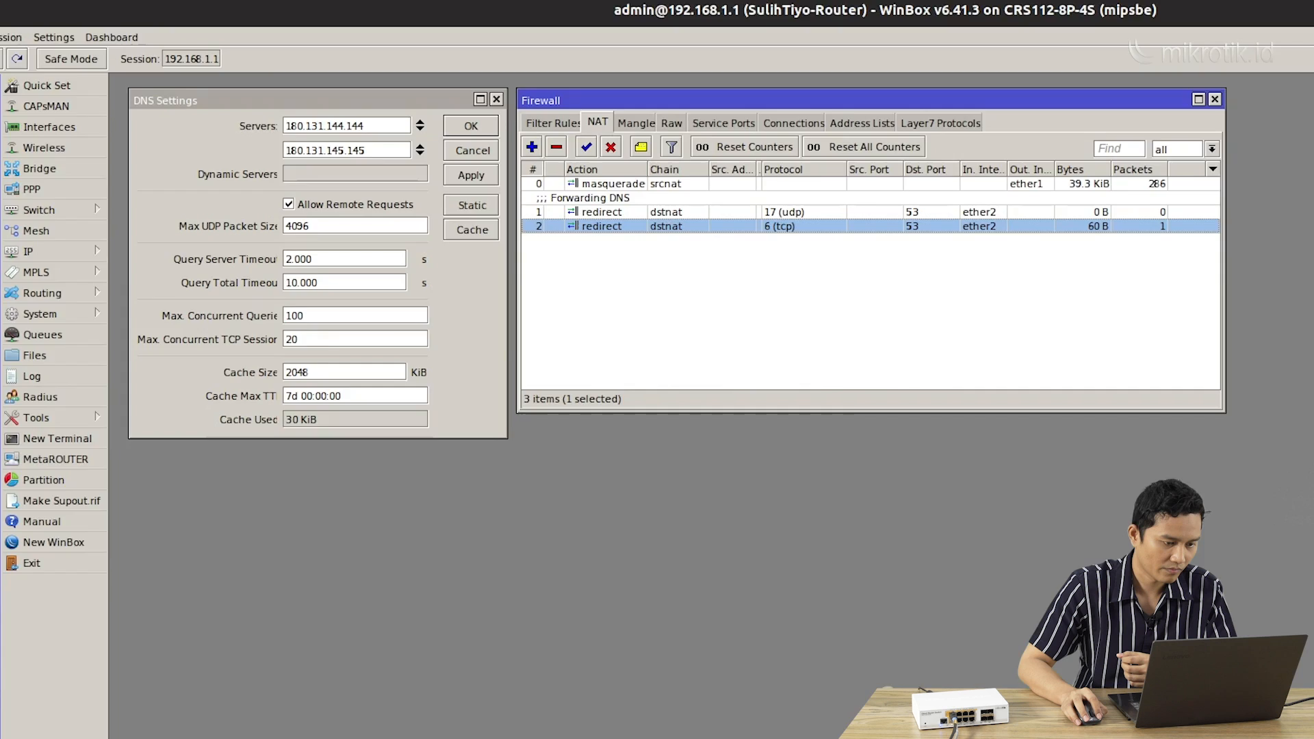
Switch to Firefox, replace the DNS leak test tab with a new one, and load bwin.com to test the DNS filtering.
key("alt+Tab")
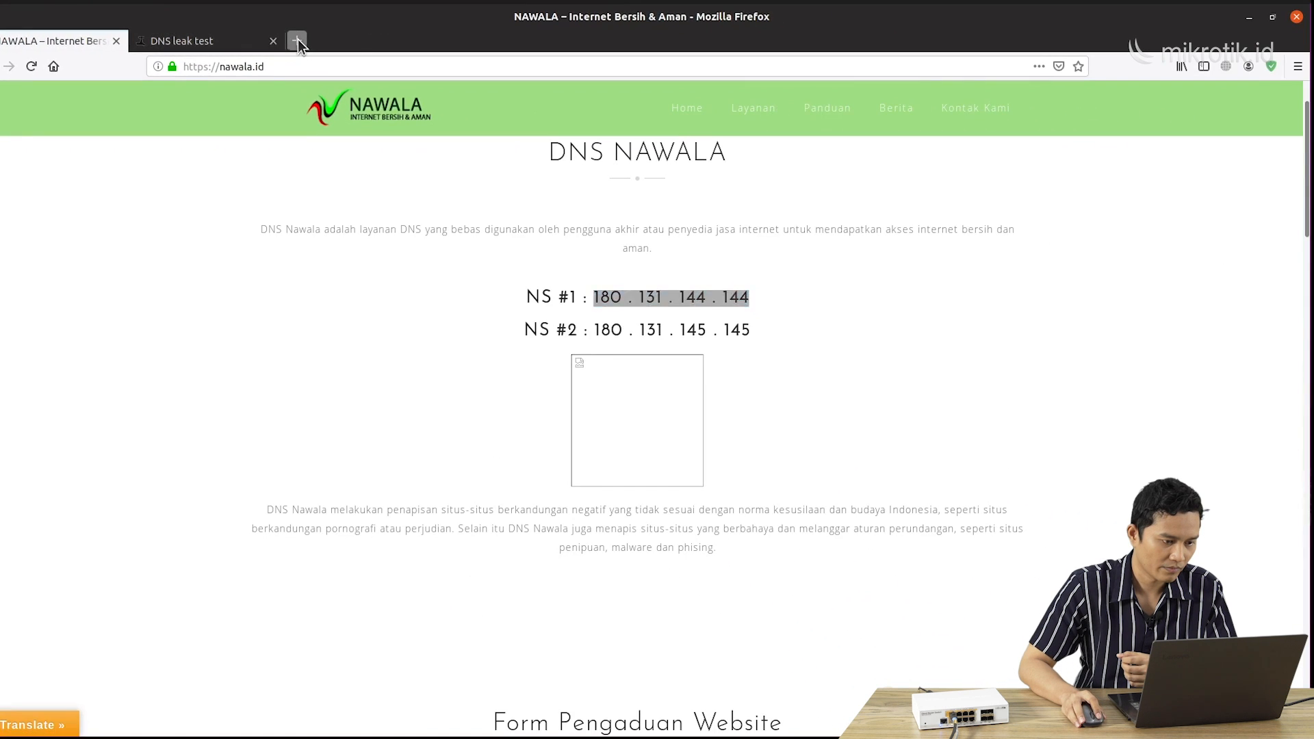
left_click(298, 41)
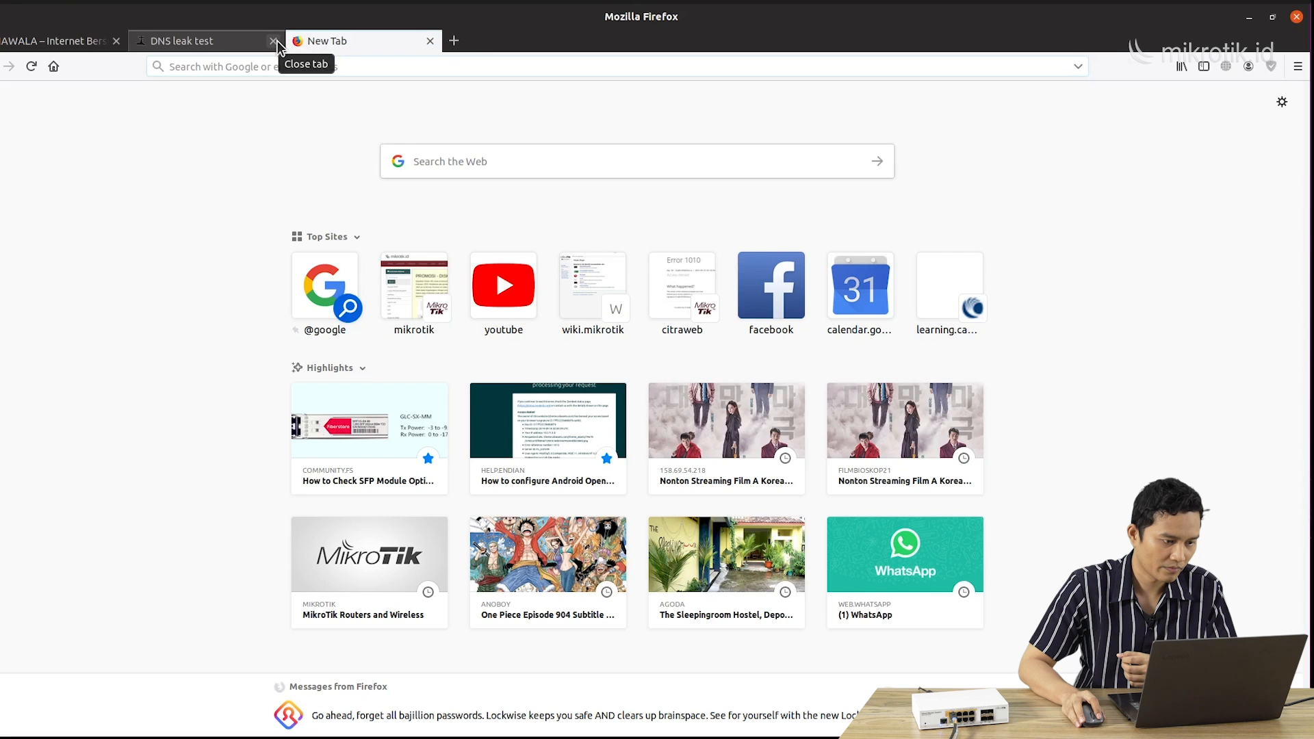
left_click(274, 41)
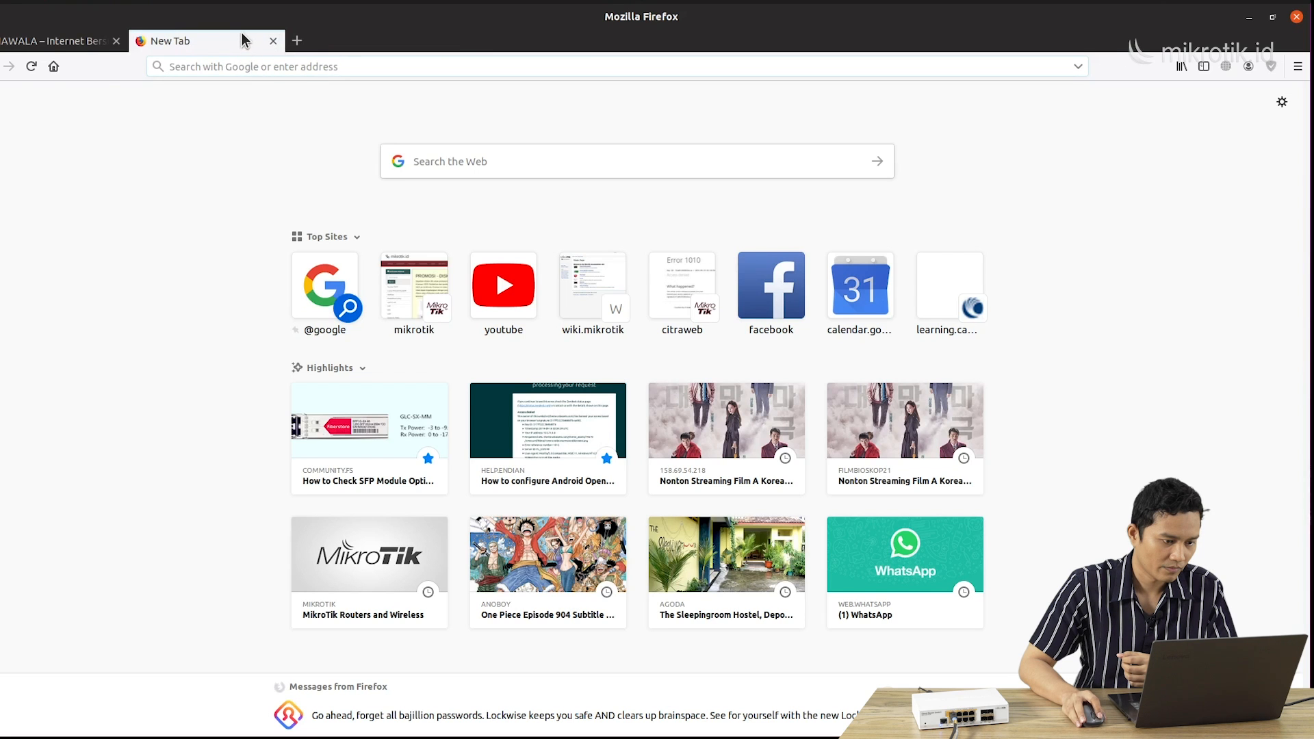
left_click(347, 65)
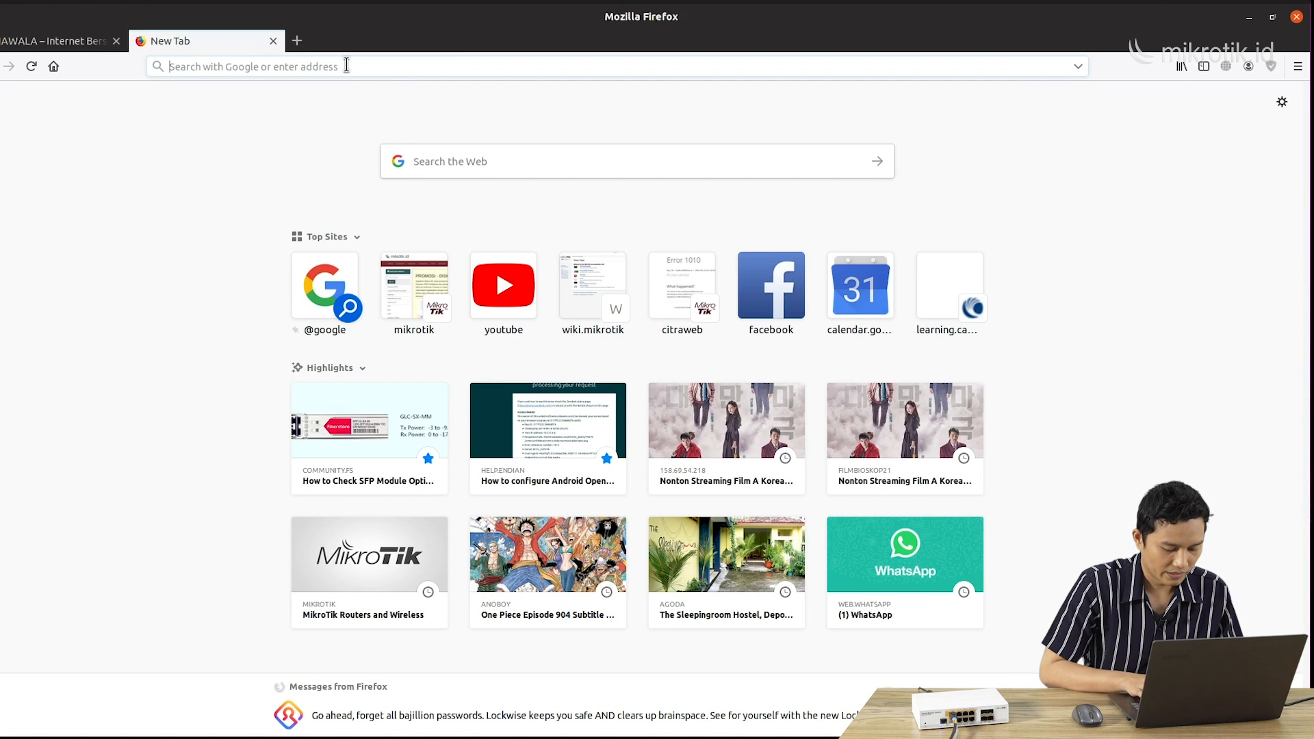
type("bwin.com")
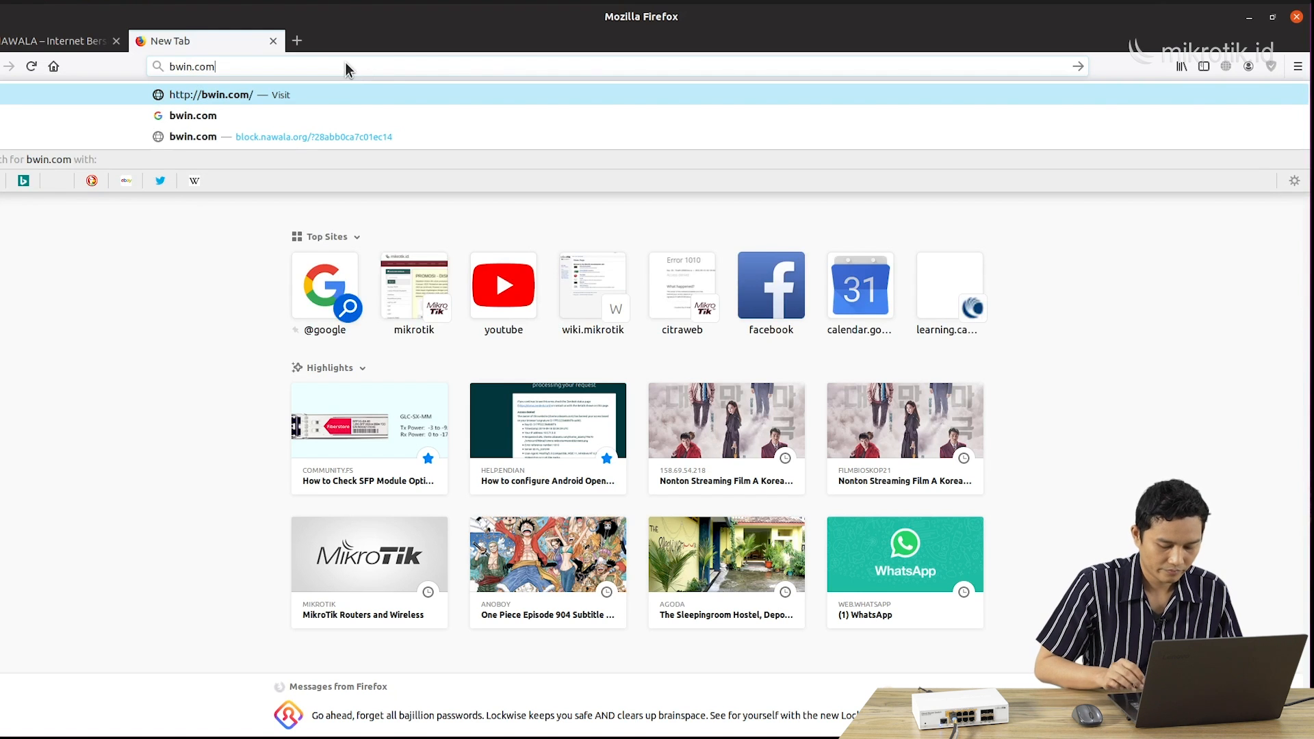
key("Return")
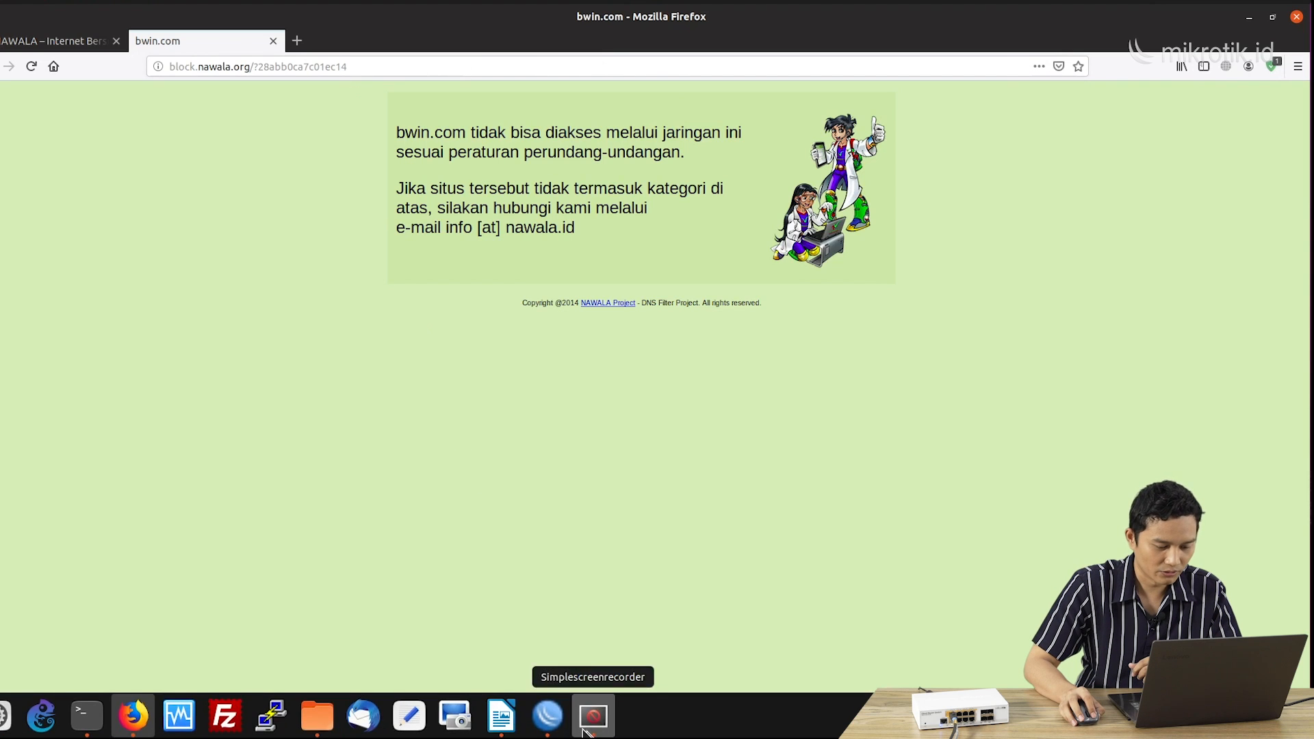
Return to WinBox and narrow the NAT list's source address column to examine the redirect rules' ports and traffic counters.
left_click(551, 719)
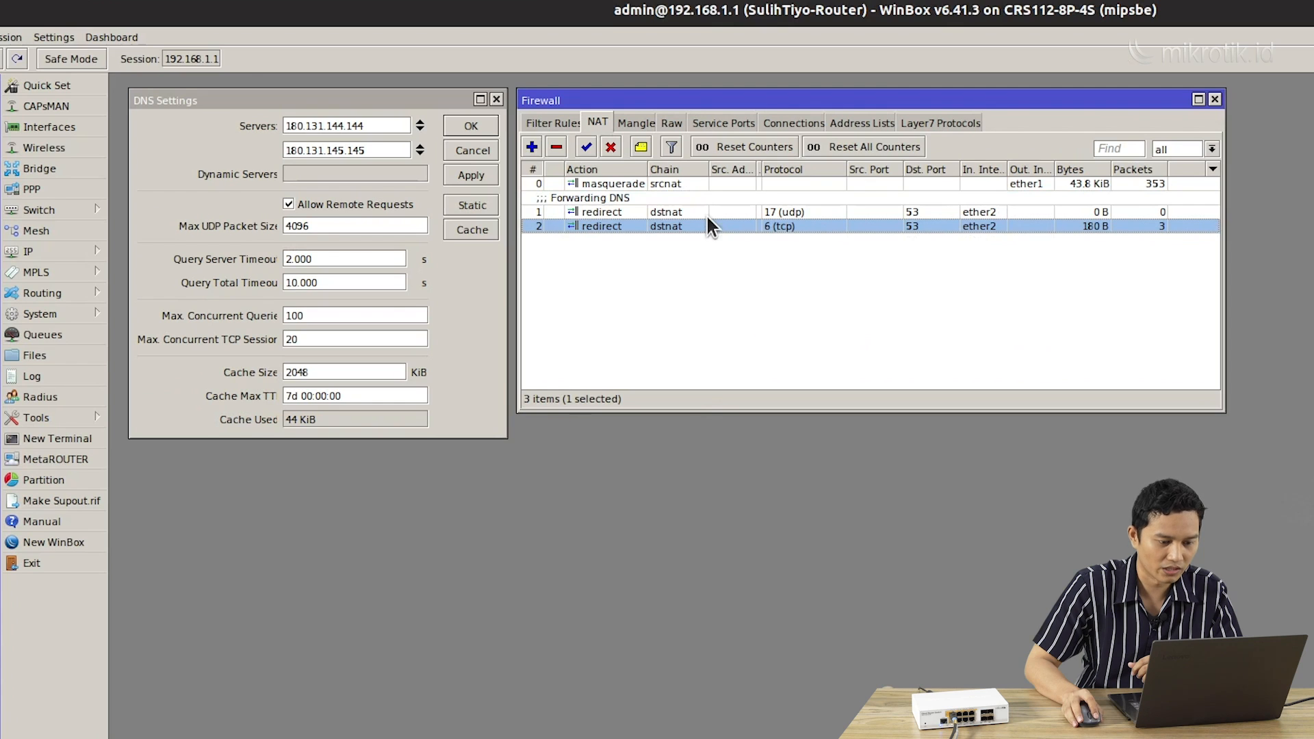
left_click_drag(759, 170, 740, 171)
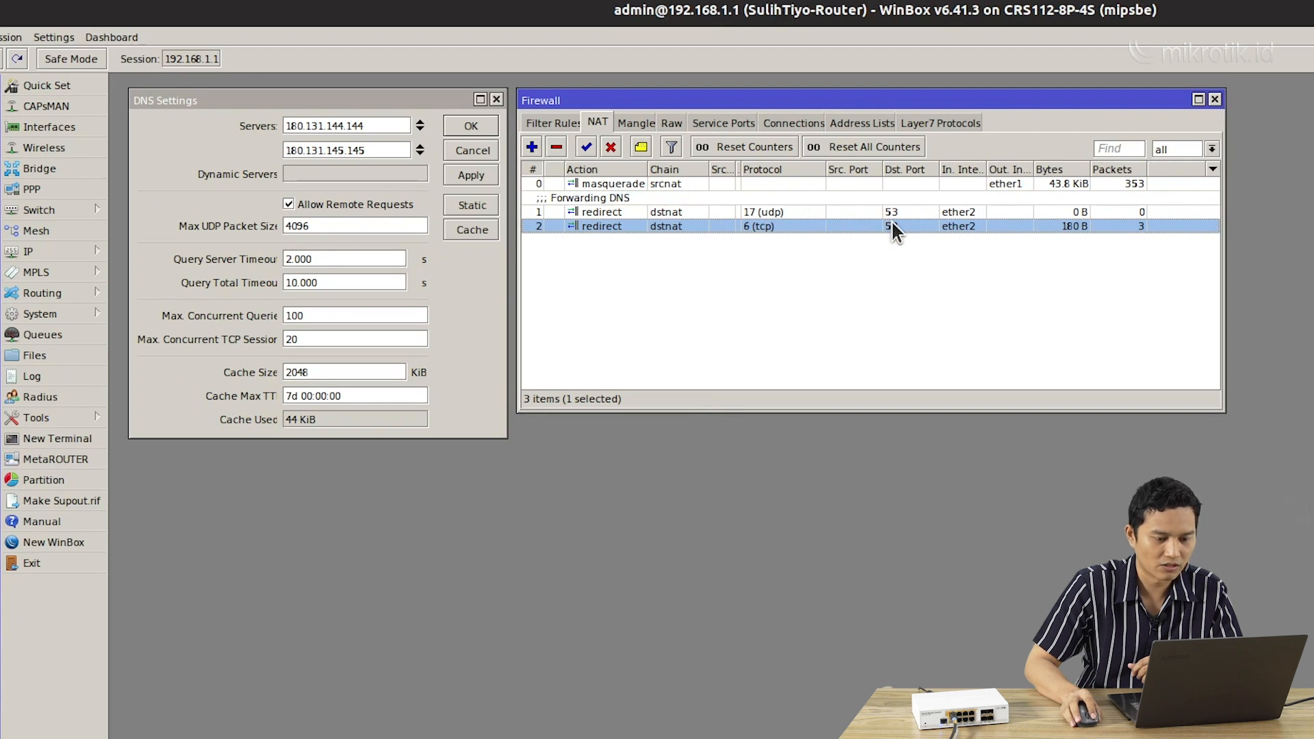